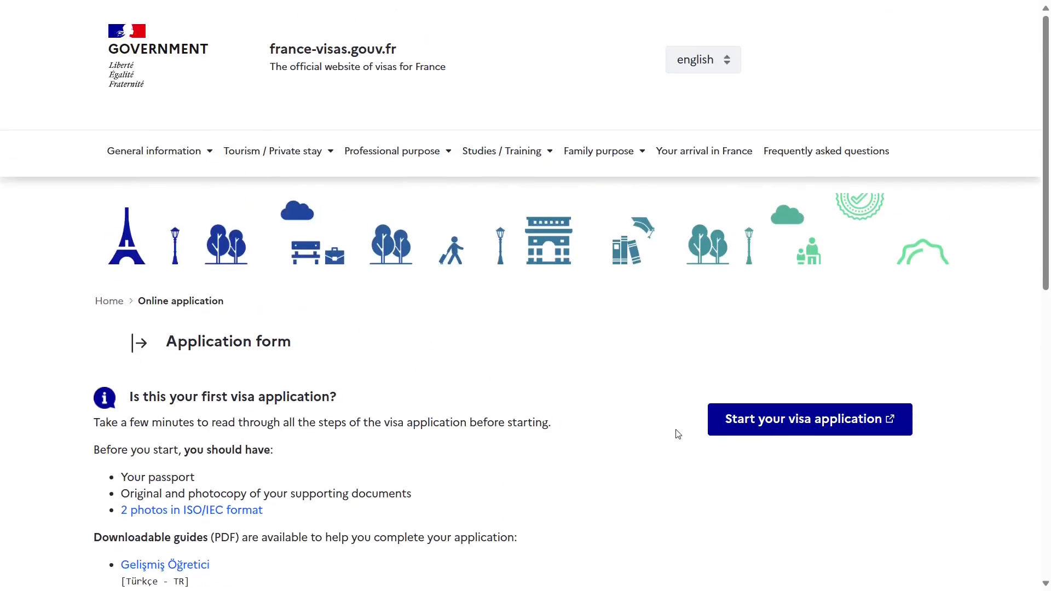
Step: Start a visa application on the France-Visas site and open the form for creating a new user account
{"action": "left_click", "coordinate": [777, 421]}
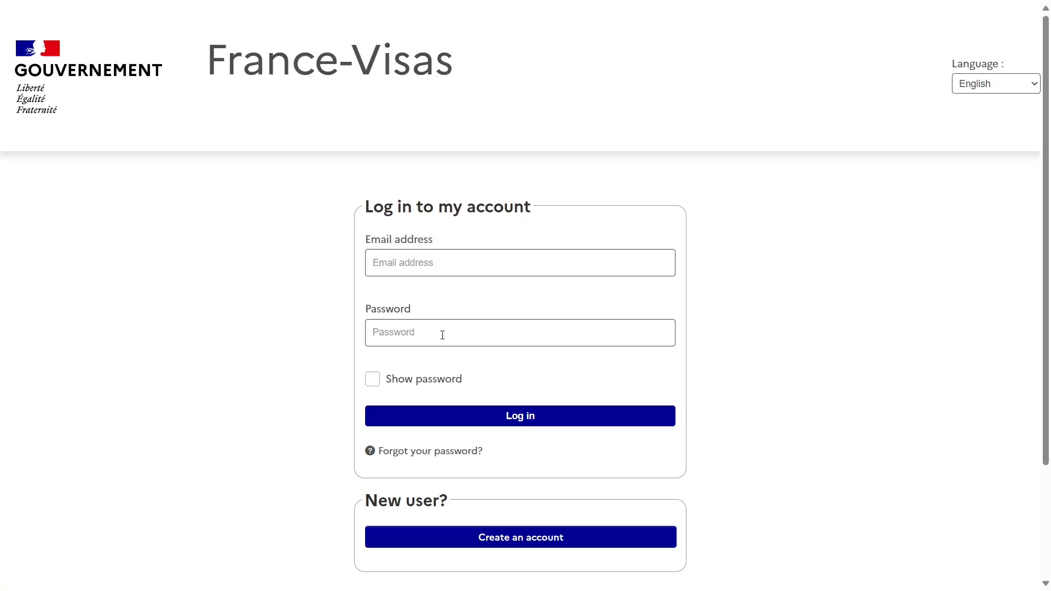
{"action": "scroll", "coordinate": [331, 315], "scroll_direction": "down", "scroll_amount": 1}
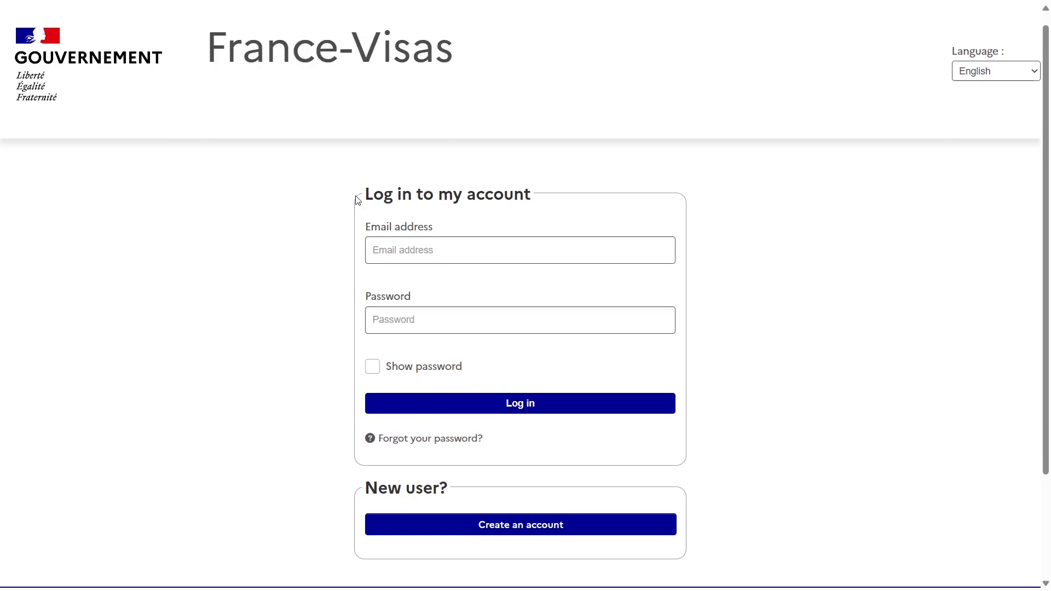
{"action": "left_click_drag", "start_coordinate": [361, 200], "coordinate": [537, 197]}
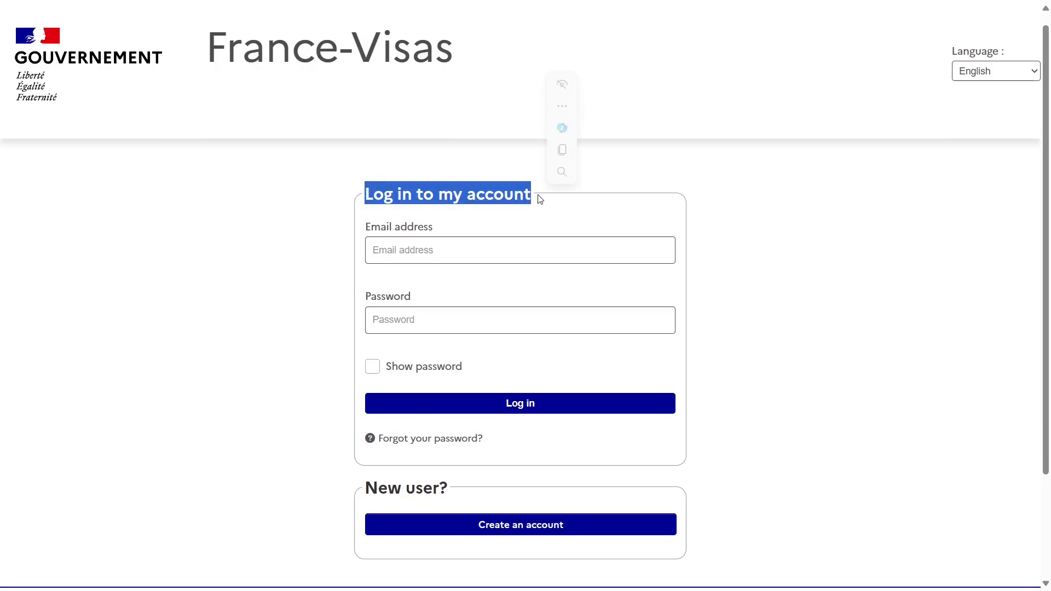
{"action": "left_click", "coordinate": [265, 307]}
{"action": "scroll", "coordinate": [265, 308], "scroll_direction": "down", "scroll_amount": 2}
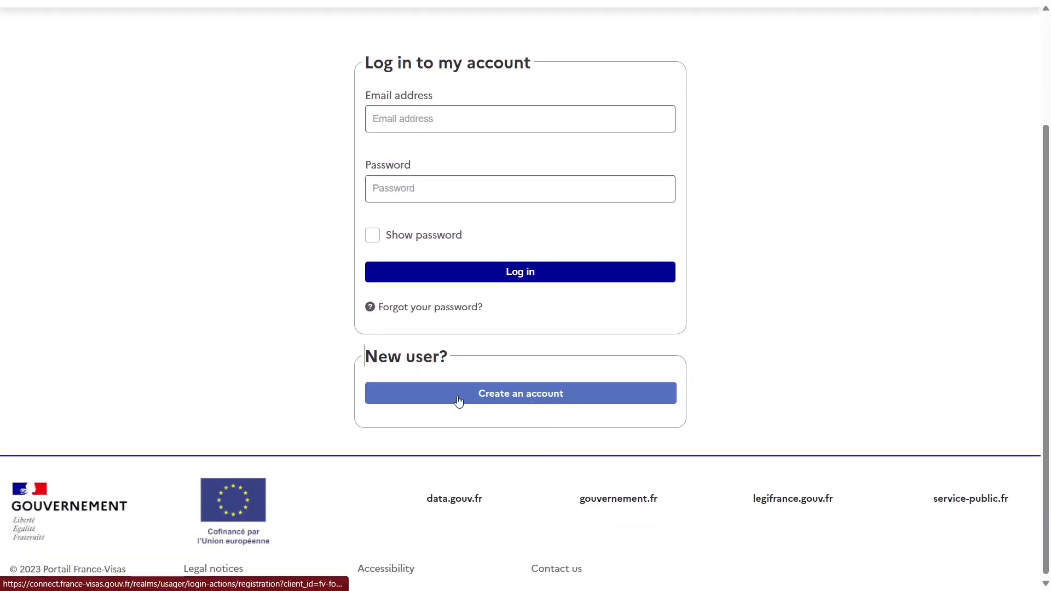
{"action": "left_click", "coordinate": [459, 395]}
Step: Keep English as the language for completing the visa application and submit the filled-in account registration form
{"action": "left_click", "coordinate": [376, 244]}
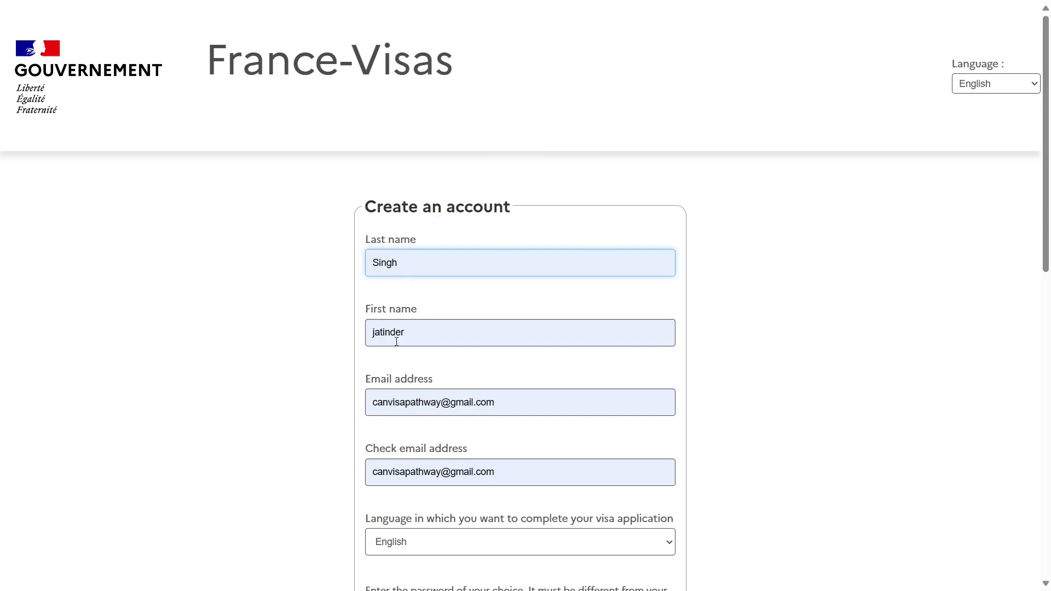
{"action": "scroll", "coordinate": [406, 336], "scroll_direction": "down", "scroll_amount": 2}
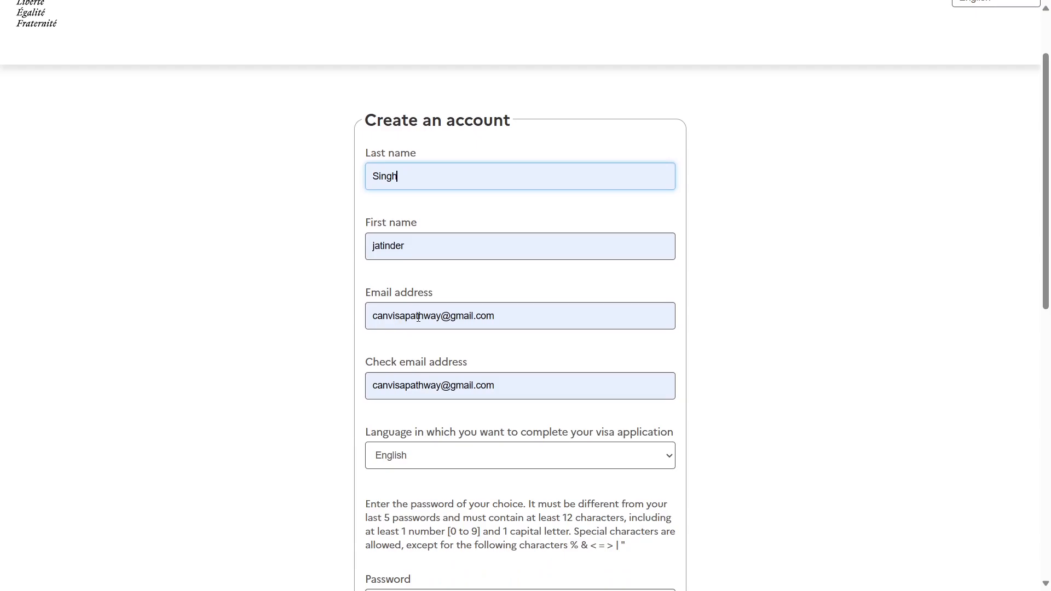
{"action": "scroll", "coordinate": [419, 318], "scroll_direction": "down", "scroll_amount": 3}
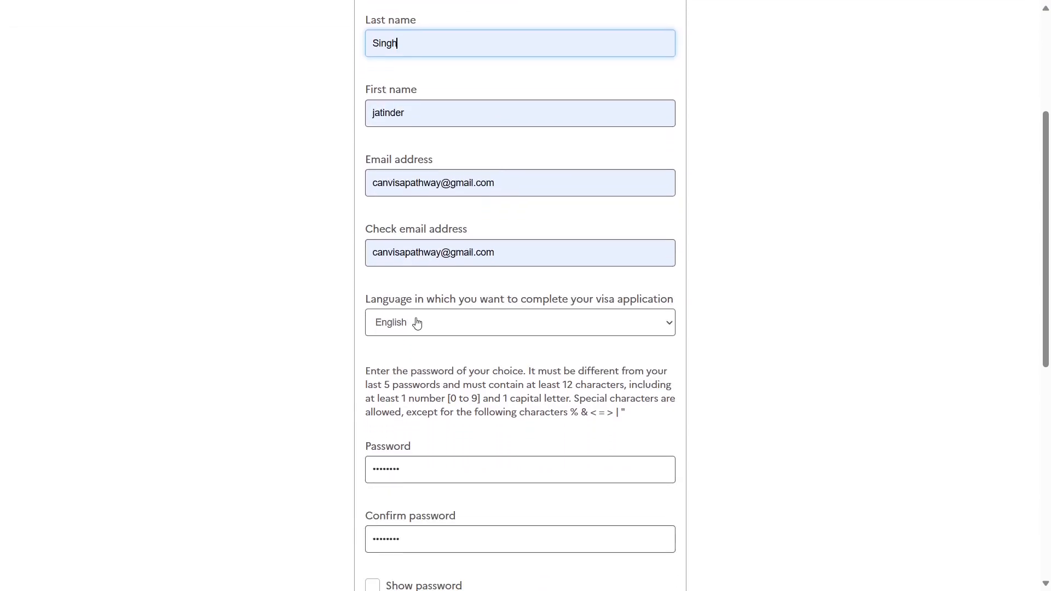
{"action": "left_click", "coordinate": [417, 323]}
{"action": "left_click", "coordinate": [414, 323]}
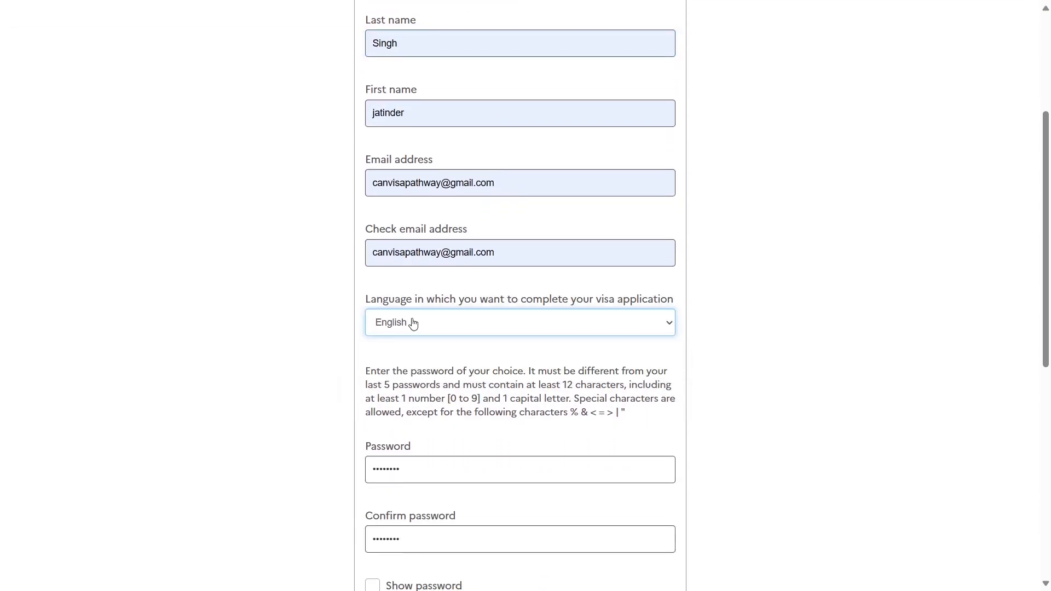
{"action": "scroll", "coordinate": [307, 413], "scroll_direction": "down", "scroll_amount": 4}
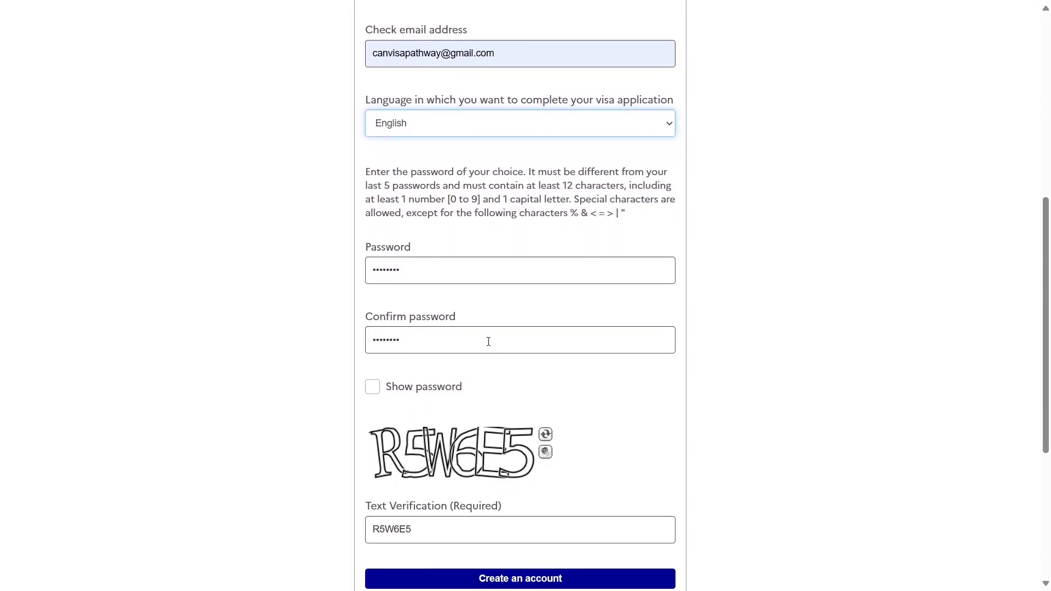
{"action": "scroll", "coordinate": [477, 415], "scroll_direction": "down", "scroll_amount": 3}
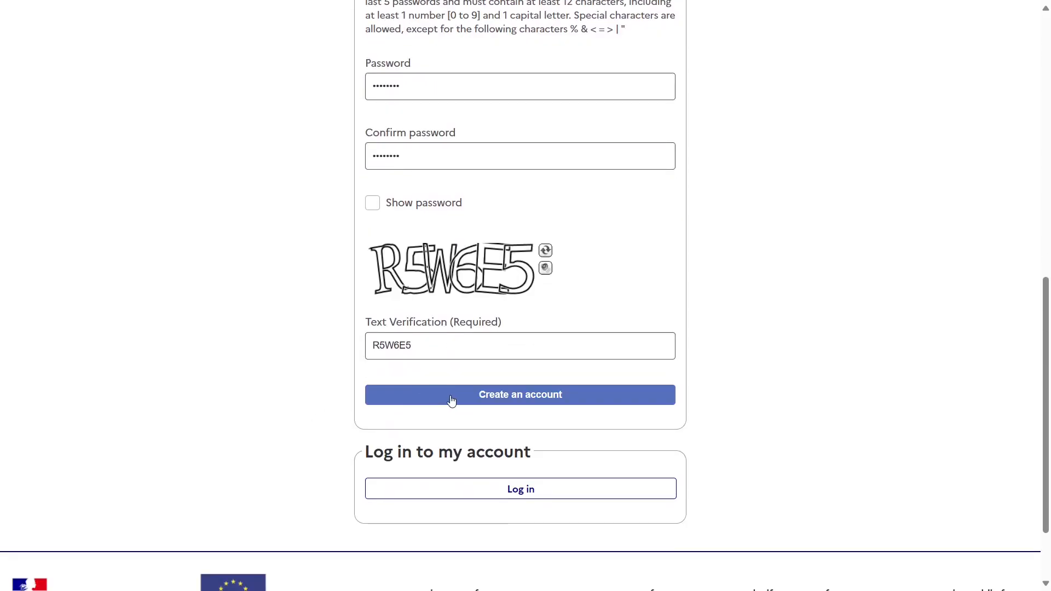
{"action": "left_click", "coordinate": [478, 405]}
Step: Confirm the account's email address from the France-Visas message in Gmail, and create a new application in a new group of applications
{"action": "triple_click", "coordinate": [223, 208]}
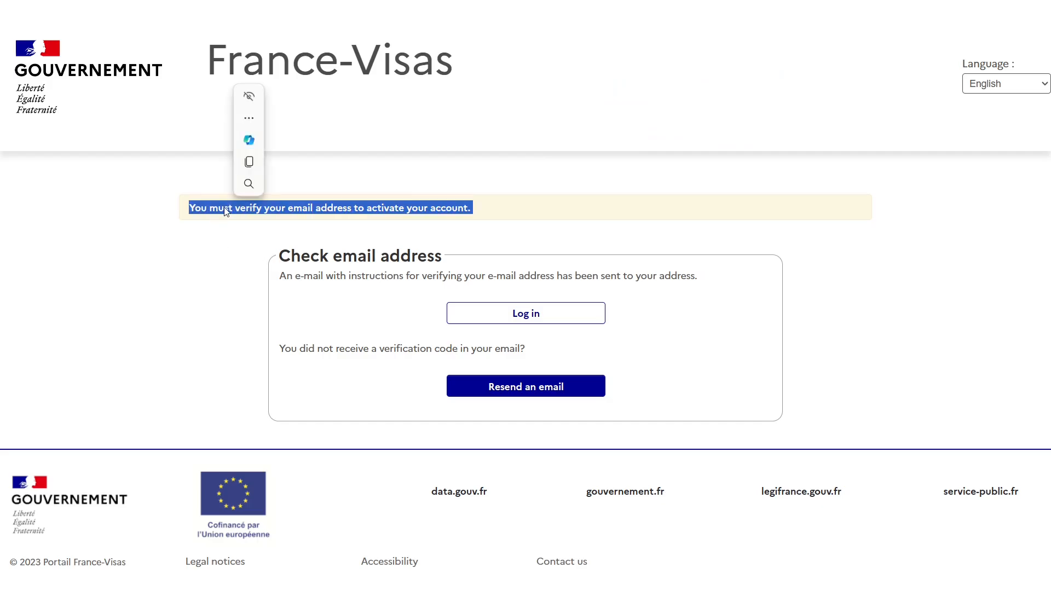
{"action": "left_click", "coordinate": [245, 321]}
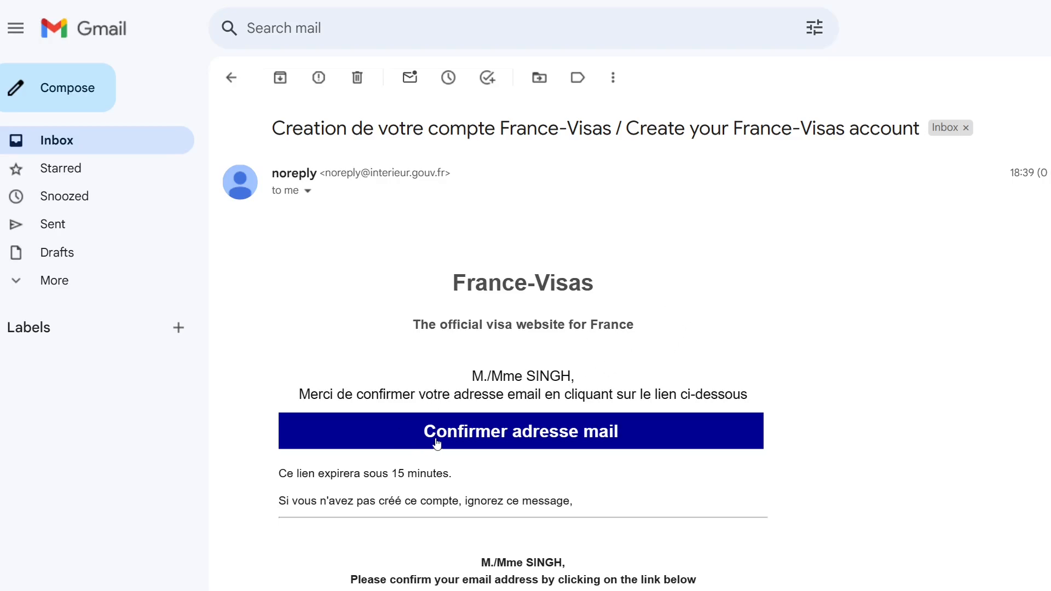
{"action": "left_click", "coordinate": [502, 433]}
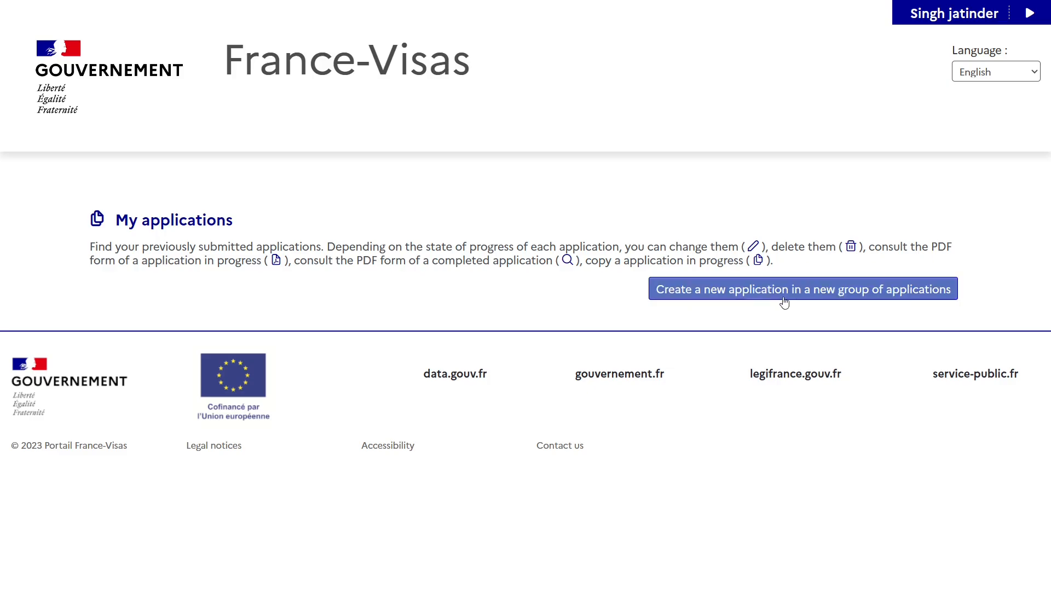
{"action": "left_click", "coordinate": [785, 302]}
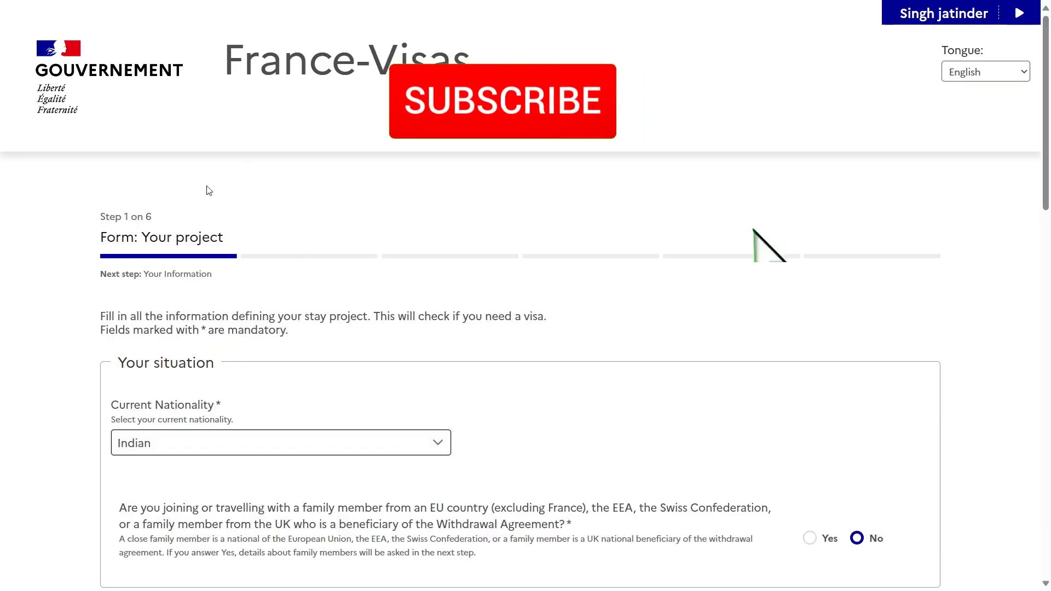
Step: Review the situation section of the project form, including the current nationality choices and the question about travelling with an EU family member
{"action": "scroll", "coordinate": [243, 344], "scroll_direction": "down", "scroll_amount": 15}
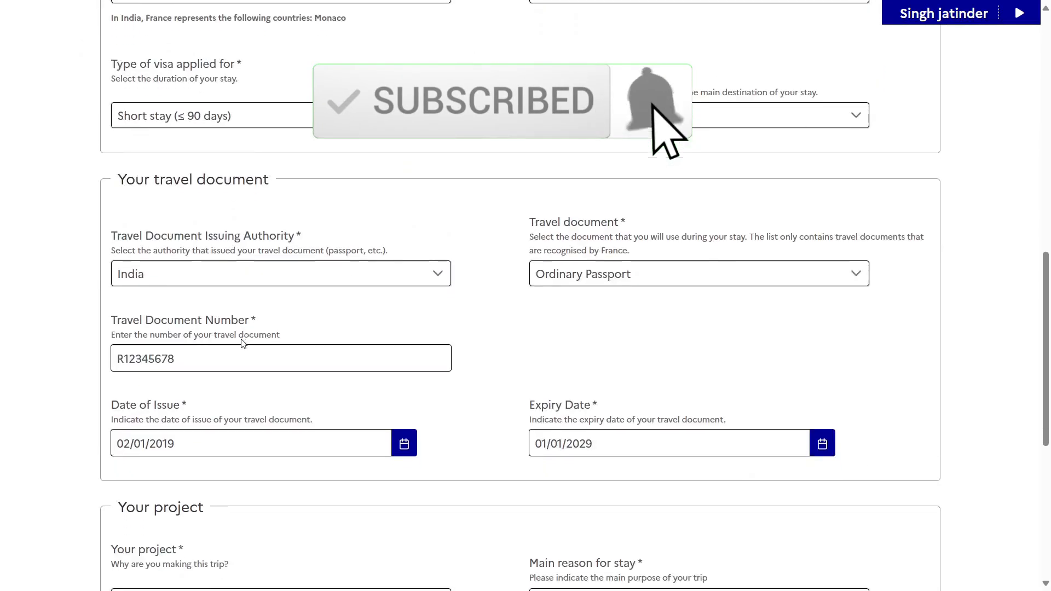
{"action": "scroll", "coordinate": [243, 344], "scroll_direction": "up", "scroll_amount": 20}
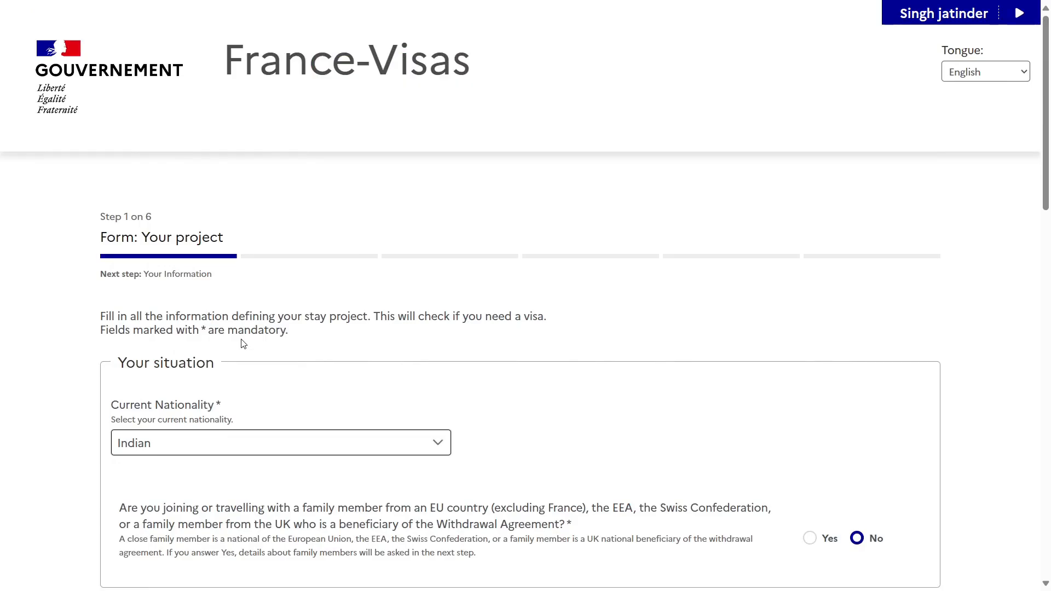
{"action": "scroll", "coordinate": [243, 344], "scroll_direction": "down", "scroll_amount": 1}
{"action": "left_click_drag", "start_coordinate": [110, 343], "coordinate": [222, 341]}
{"action": "left_click", "coordinate": [329, 324]}
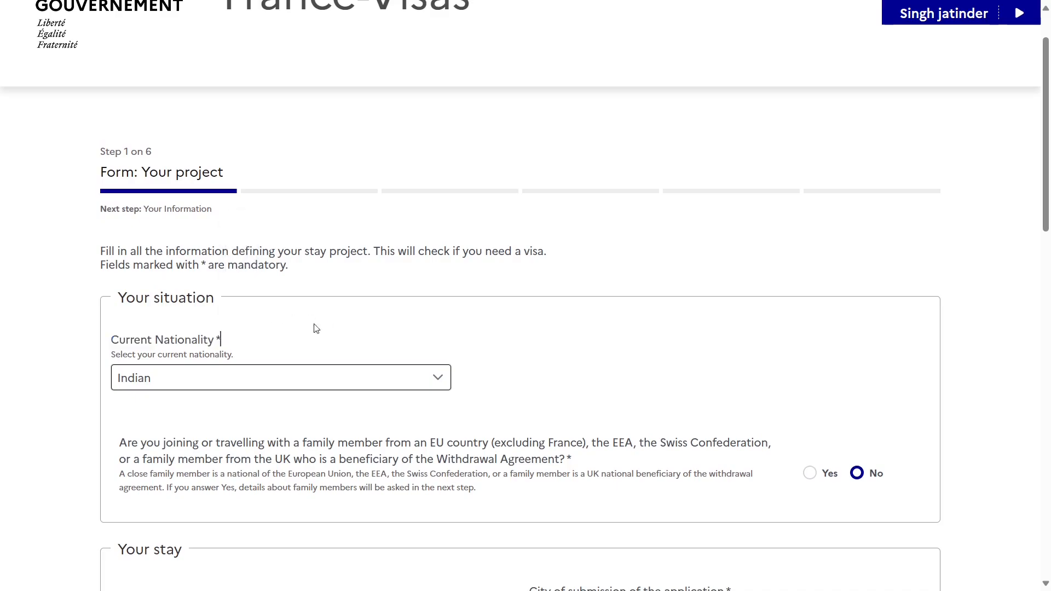
{"action": "left_click", "coordinate": [160, 385]}
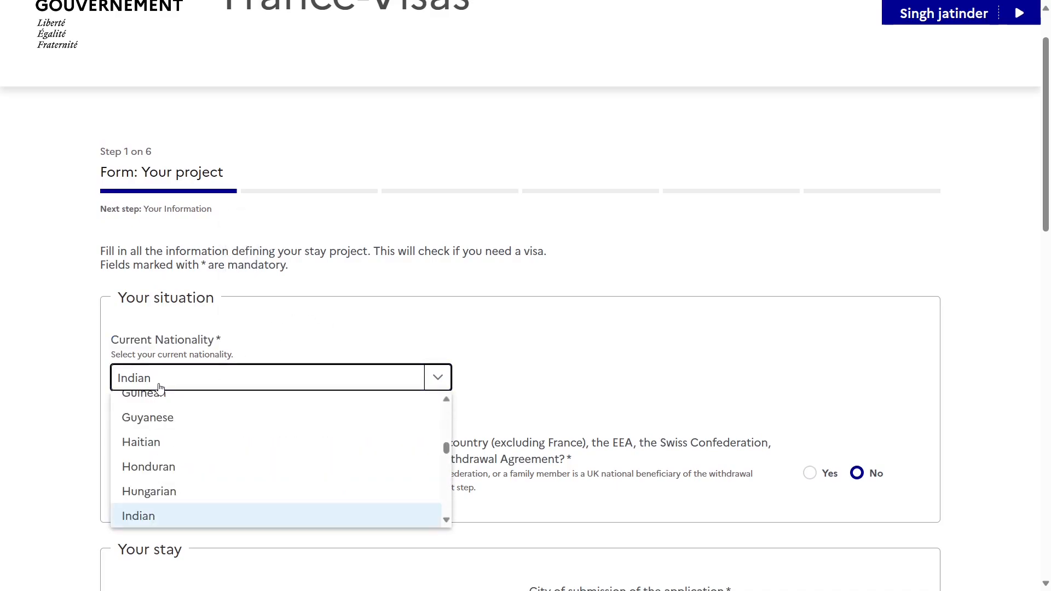
{"action": "scroll", "coordinate": [211, 437], "scroll_direction": "up", "scroll_amount": 5}
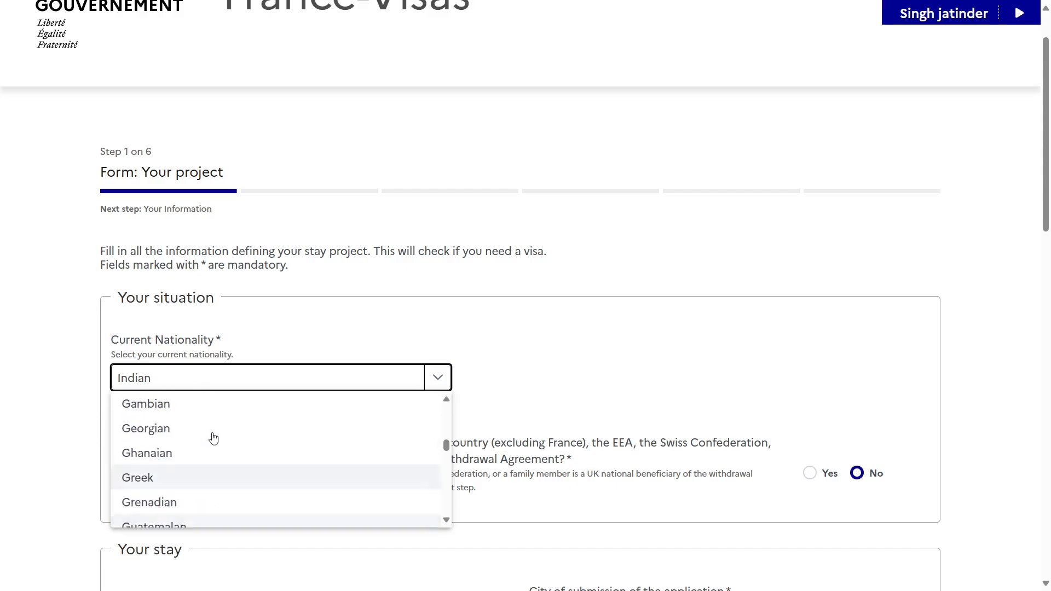
{"action": "scroll", "coordinate": [214, 438], "scroll_direction": "up", "scroll_amount": 7}
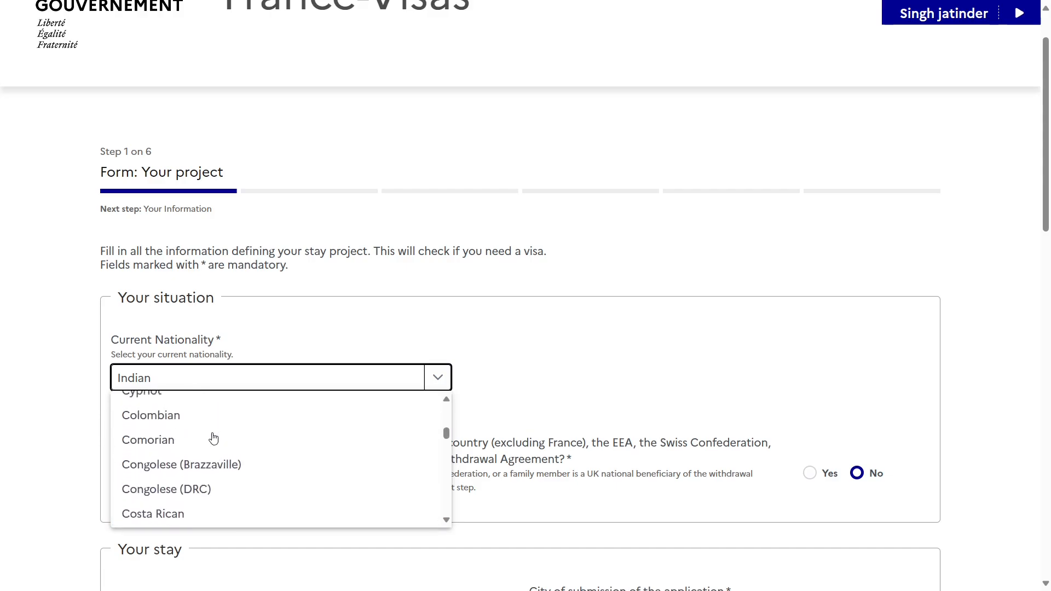
{"action": "left_click", "coordinate": [520, 355]}
{"action": "scroll", "coordinate": [502, 370], "scroll_direction": "down", "scroll_amount": 3}
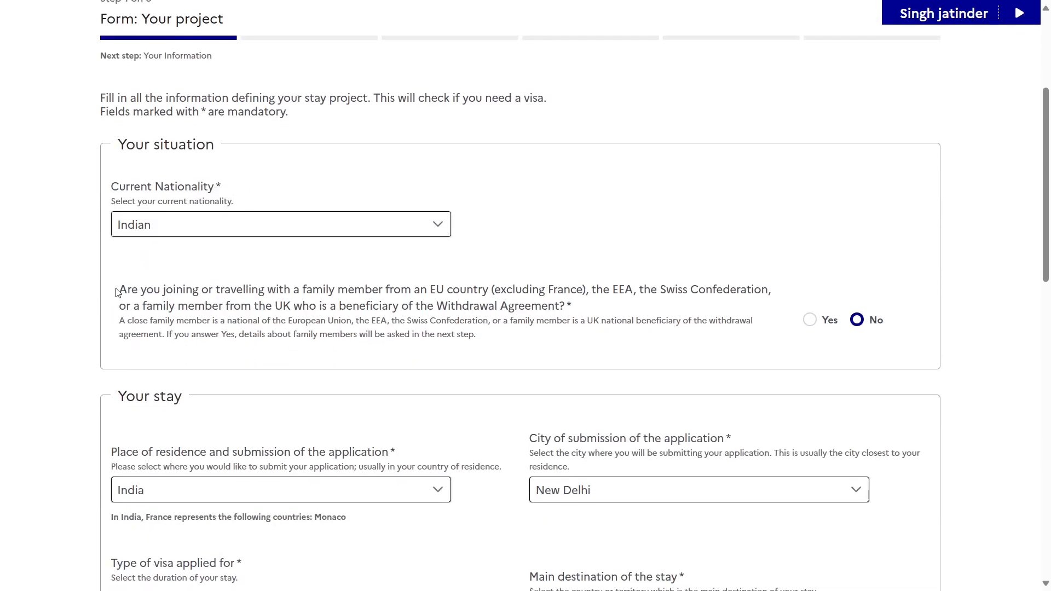
{"action": "left_click_drag", "start_coordinate": [125, 293], "coordinate": [591, 287]}
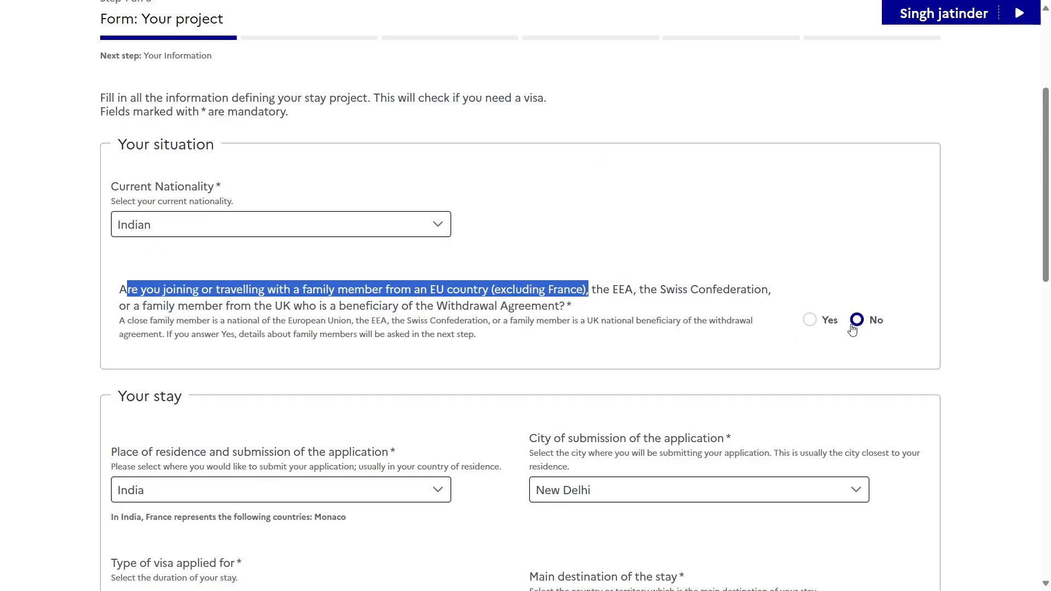
{"action": "left_click", "coordinate": [981, 348]}
Step: Select India as the place of residence and submission of the application
{"action": "scroll", "coordinate": [964, 347], "scroll_direction": "down", "scroll_amount": 2}
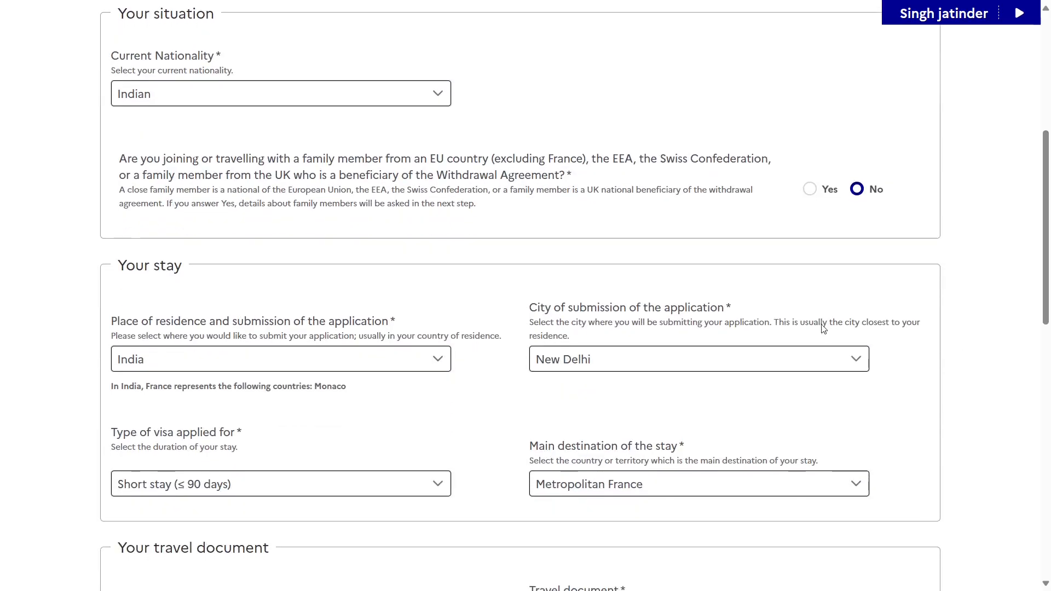
{"action": "left_click_drag", "start_coordinate": [118, 263], "coordinate": [183, 265]}
{"action": "left_click", "coordinate": [244, 321]}
{"action": "scroll", "coordinate": [245, 304], "scroll_direction": "down", "scroll_amount": 1}
{"action": "scroll", "coordinate": [245, 304], "scroll_direction": "down", "scroll_amount": 1}
{"action": "left_click_drag", "start_coordinate": [111, 228], "coordinate": [392, 228]}
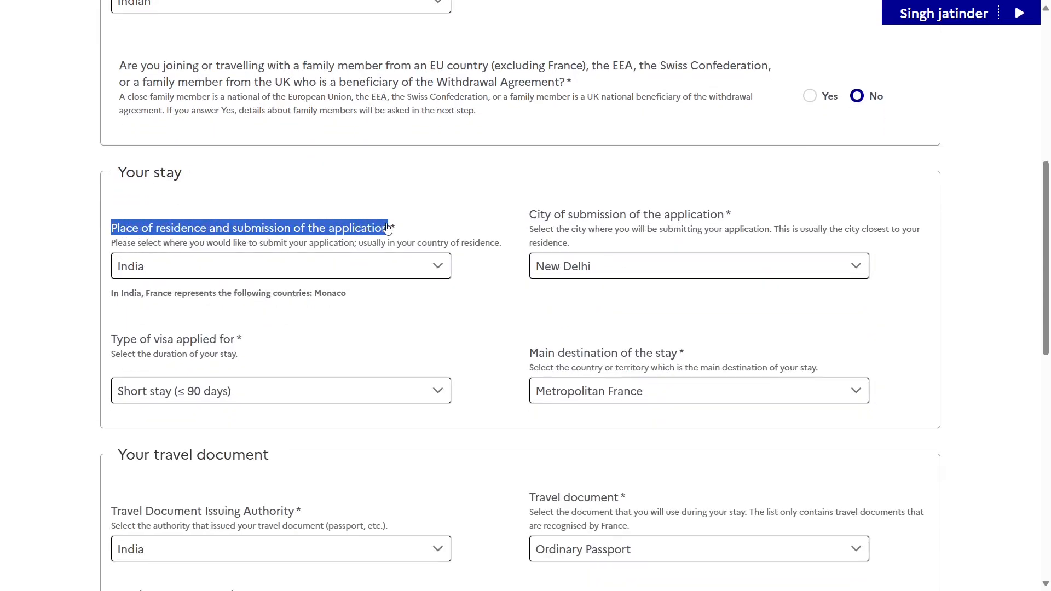
{"action": "left_click", "coordinate": [400, 299]}
{"action": "left_click", "coordinate": [417, 270]}
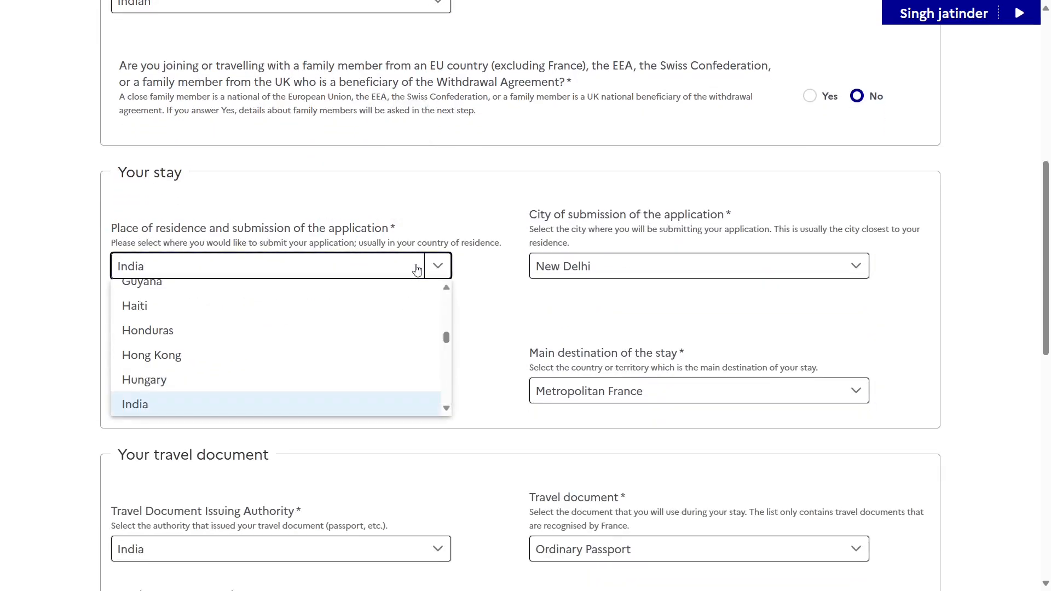
{"action": "left_click", "coordinate": [347, 407]}
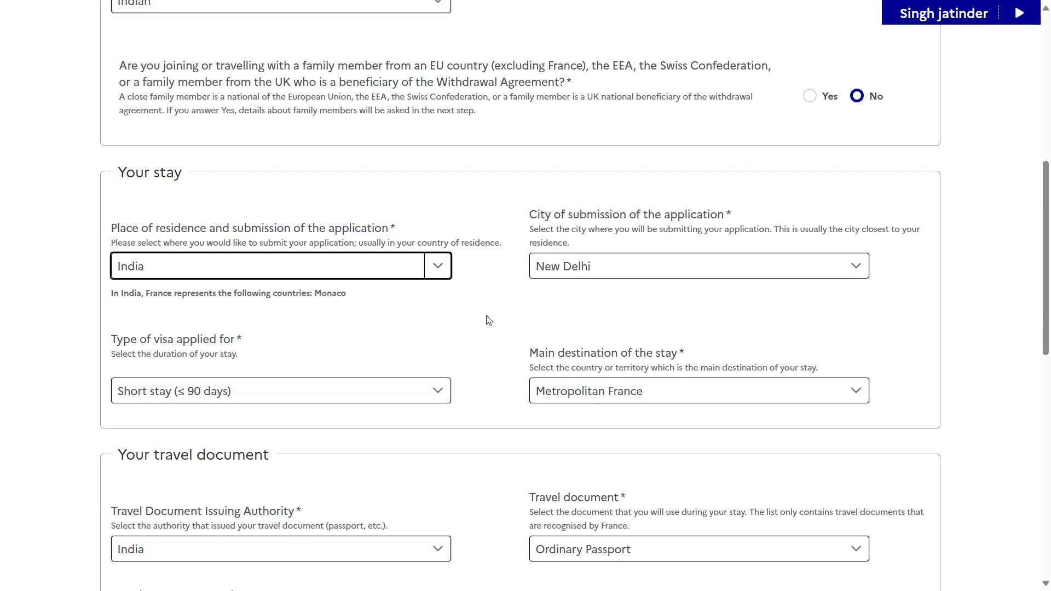
{"action": "scroll", "coordinate": [487, 321], "scroll_direction": "down", "scroll_amount": 1}
{"action": "scroll", "coordinate": [394, 326], "scroll_direction": "down", "scroll_amount": 1}
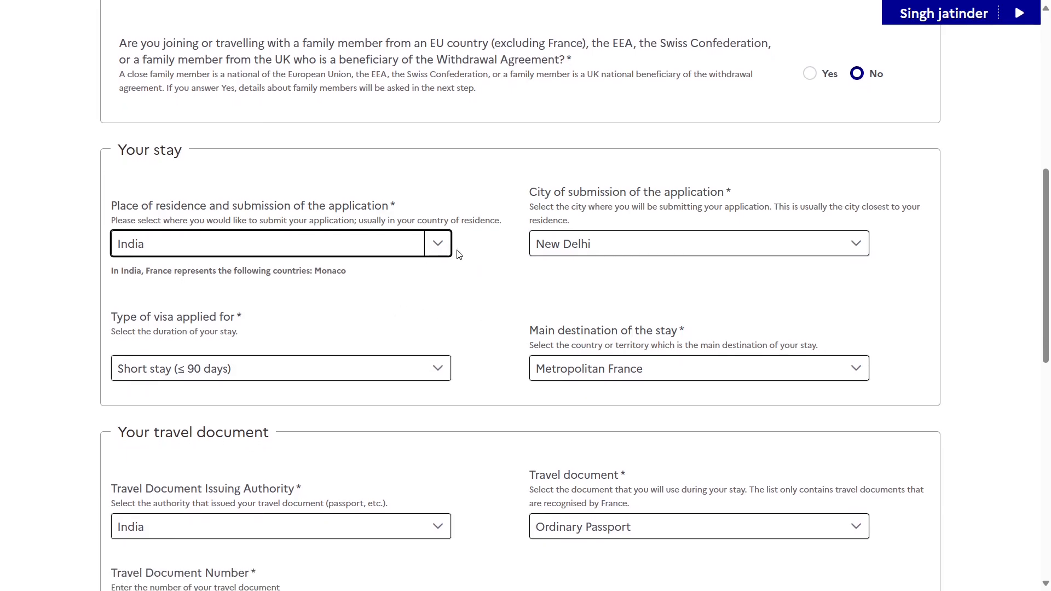
{"action": "left_click", "coordinate": [394, 245]}
{"action": "left_click", "coordinate": [394, 249]}
Step: Select New Delhi as the city where the application is submitted
{"action": "left_click_drag", "start_coordinate": [531, 193], "coordinate": [735, 185]}
{"action": "left_click", "coordinate": [809, 199]}
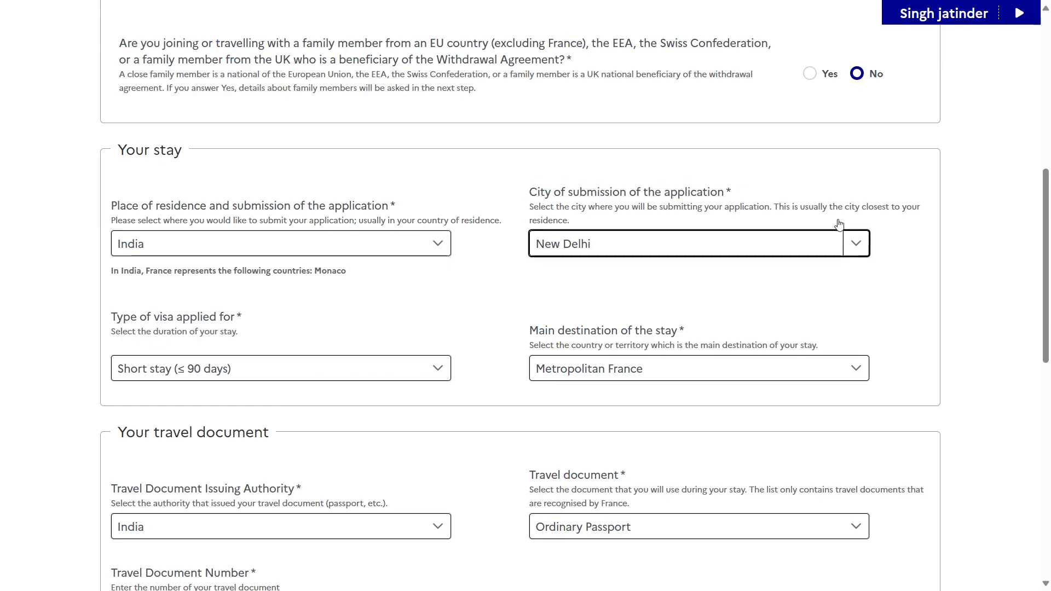
{"action": "left_click", "coordinate": [856, 243]}
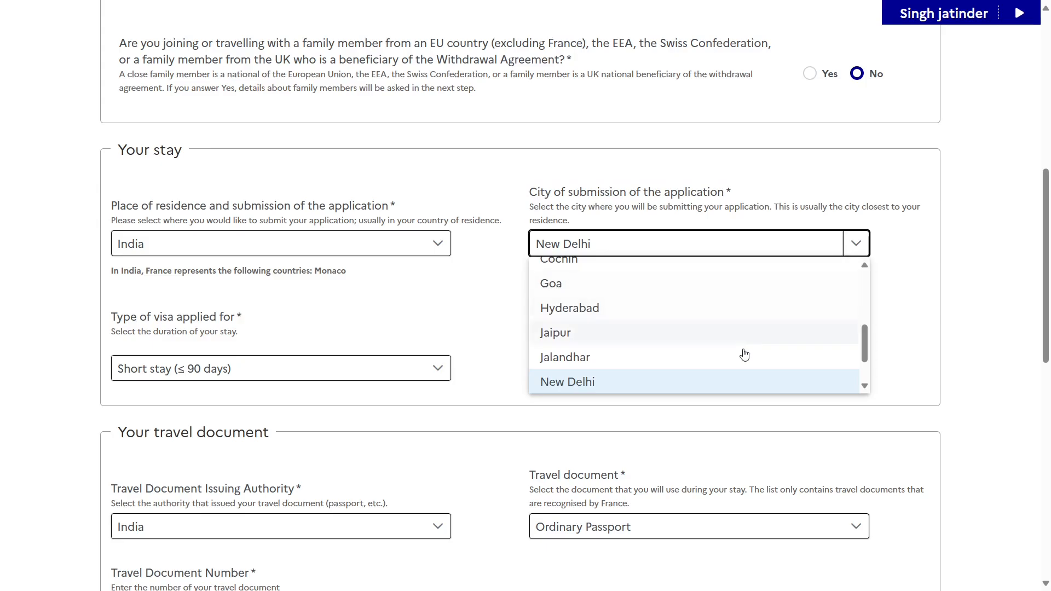
{"action": "scroll", "coordinate": [745, 355], "scroll_direction": "up", "scroll_amount": 1}
{"action": "scroll", "coordinate": [742, 356], "scroll_direction": "down", "scroll_amount": 1}
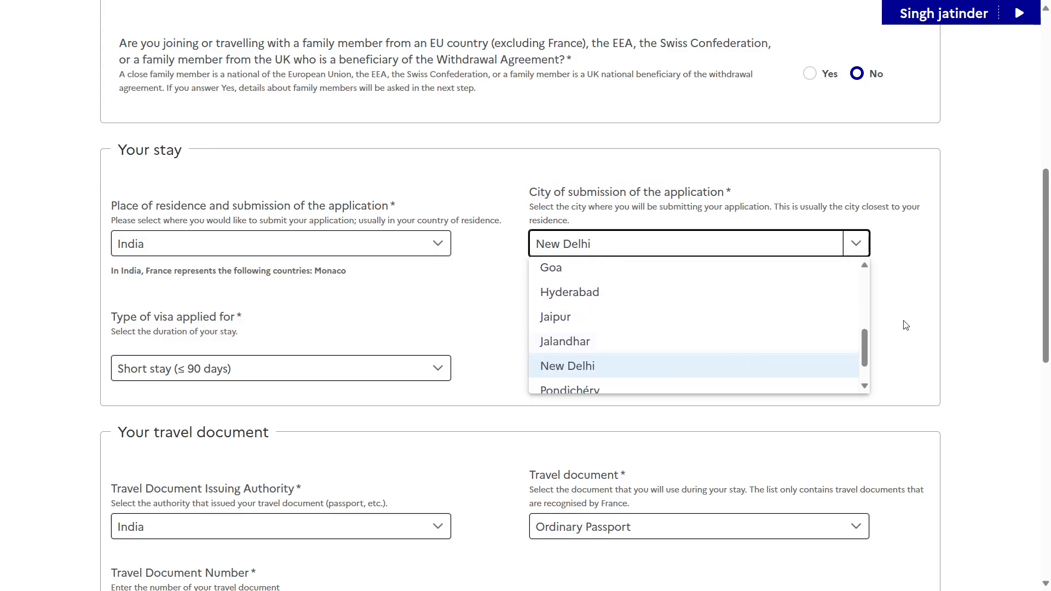
{"action": "left_click", "coordinate": [751, 367]}
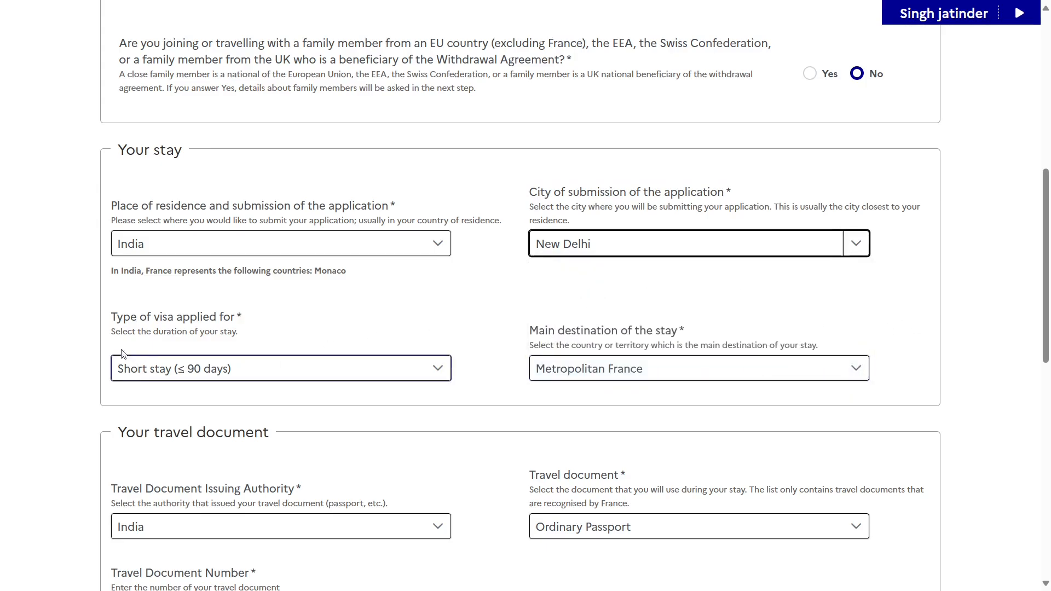
Step: Set the type of visa applied for to Short stay (≤ 90 days) and the main destination of the stay to Metropolitan France
{"action": "left_click_drag", "start_coordinate": [110, 324], "coordinate": [263, 307]}
{"action": "left_click", "coordinate": [342, 327]}
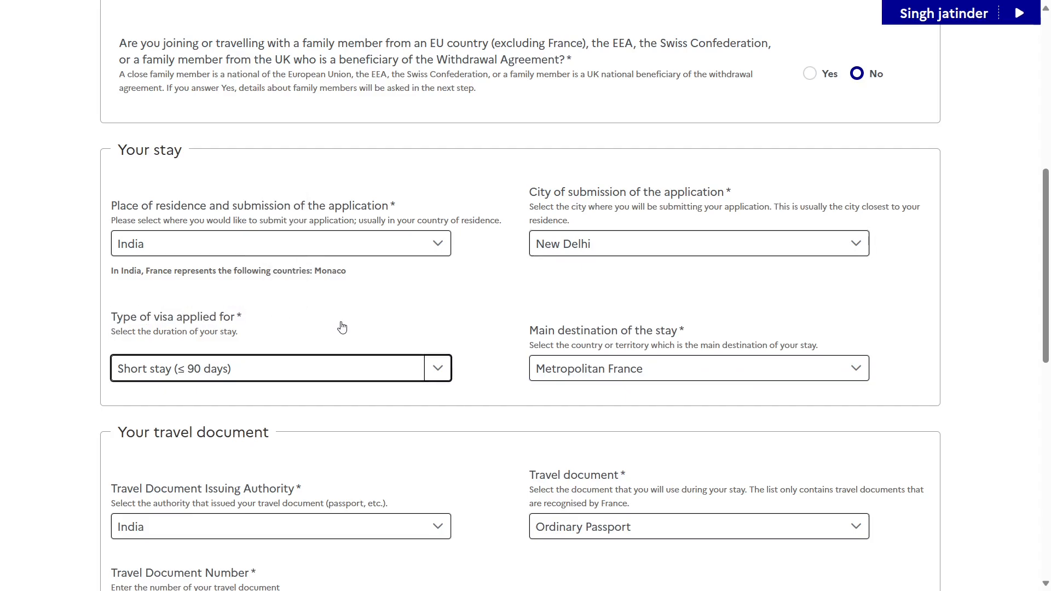
{"action": "left_click", "coordinate": [438, 372]}
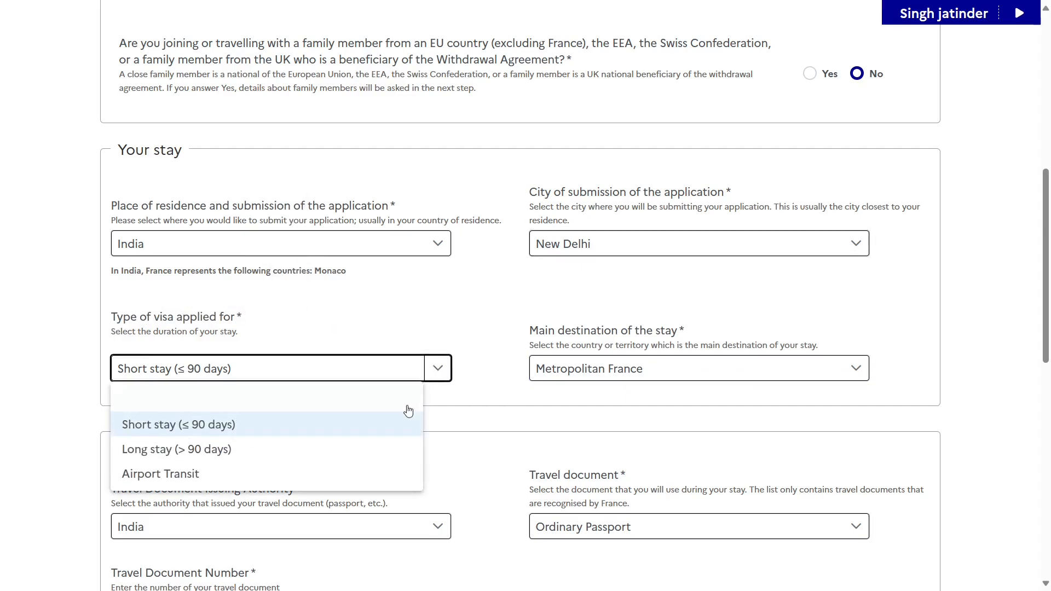
{"action": "left_click", "coordinate": [363, 428]}
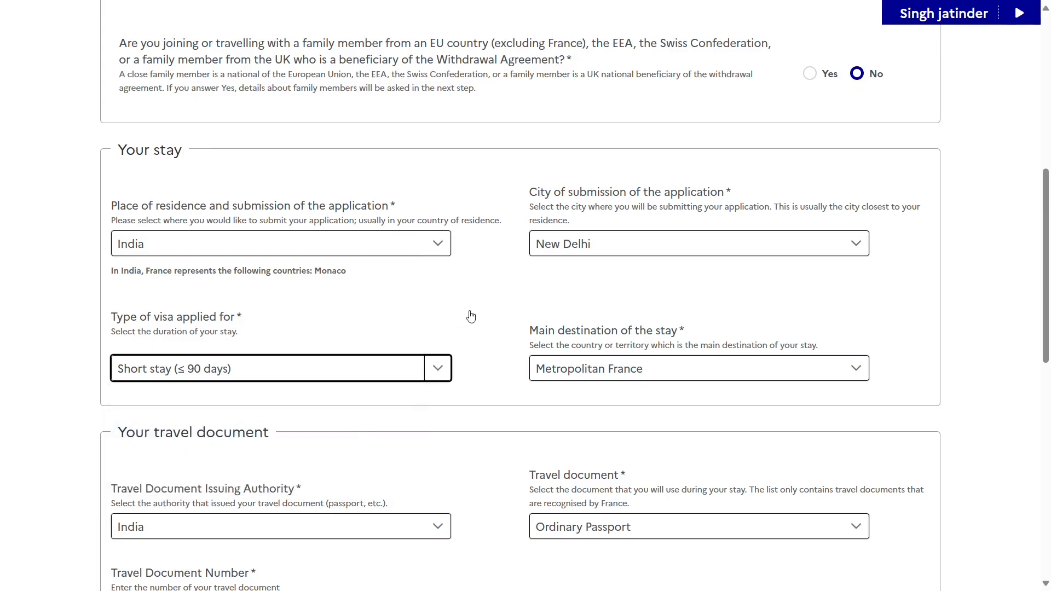
{"action": "left_click_drag", "start_coordinate": [528, 332], "coordinate": [691, 335]}
{"action": "left_click", "coordinate": [760, 377]}
{"action": "left_click", "coordinate": [543, 426]}
{"action": "scroll", "coordinate": [225, 463], "scroll_direction": "down", "scroll_amount": 3}
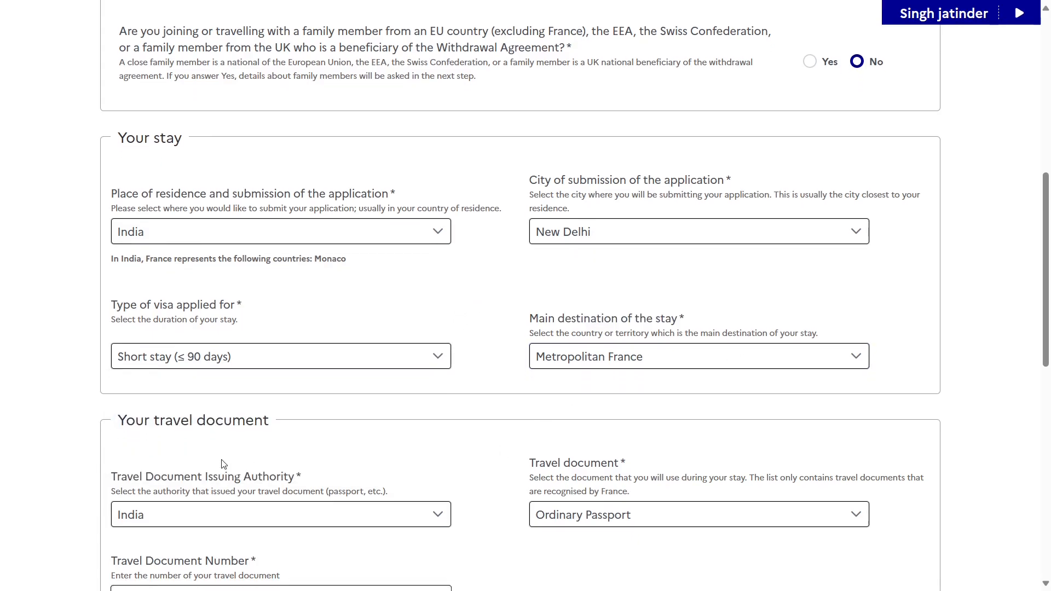
Step: Review the travel document section, including the issuing authority, the document type choices, the document number, and the issue and expiry dates
{"action": "left_click_drag", "start_coordinate": [119, 280], "coordinate": [271, 286]}
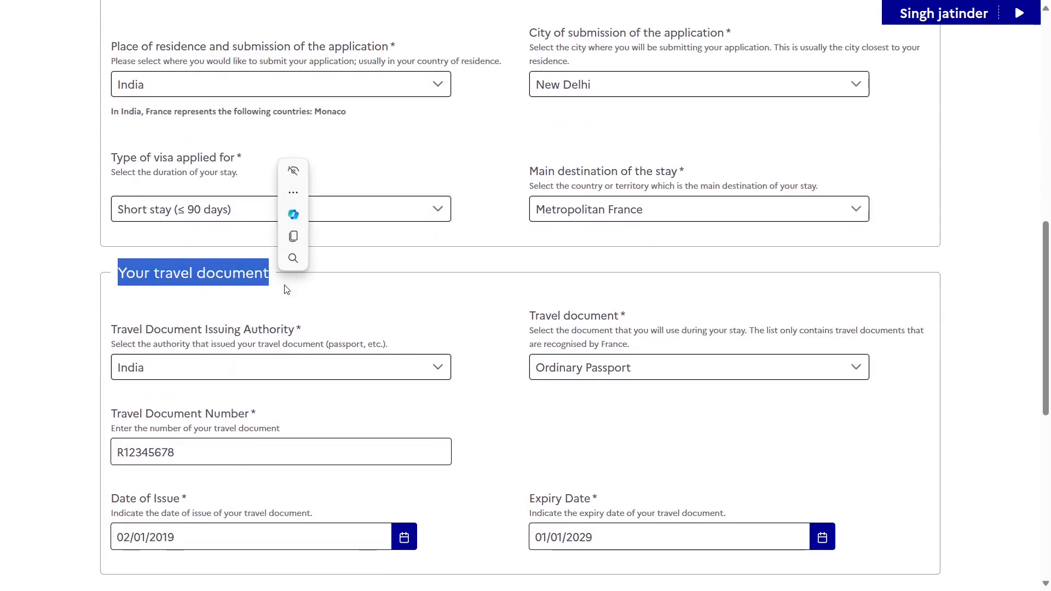
{"action": "left_click_drag", "start_coordinate": [117, 330], "coordinate": [298, 342]}
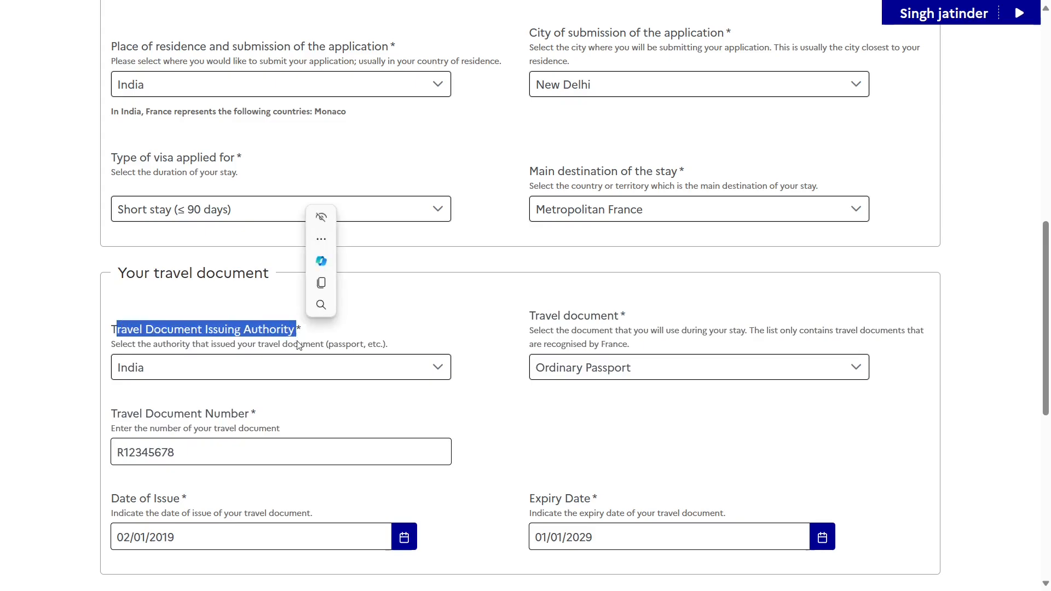
{"action": "left_click", "coordinate": [300, 368]}
{"action": "left_click", "coordinate": [304, 368]}
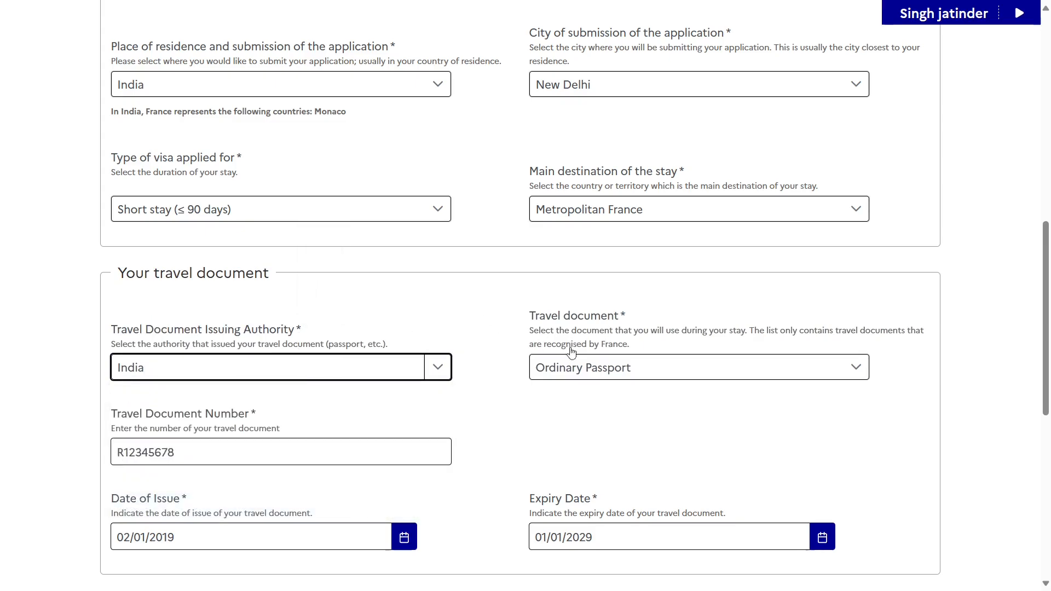
{"action": "left_click", "coordinate": [563, 369]}
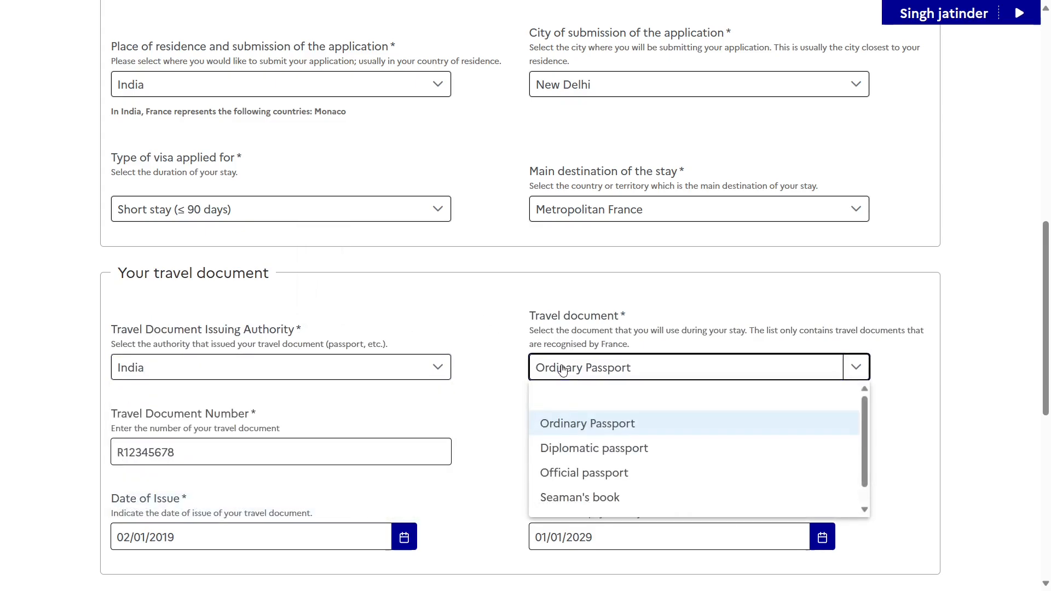
{"action": "left_click", "coordinate": [494, 421]}
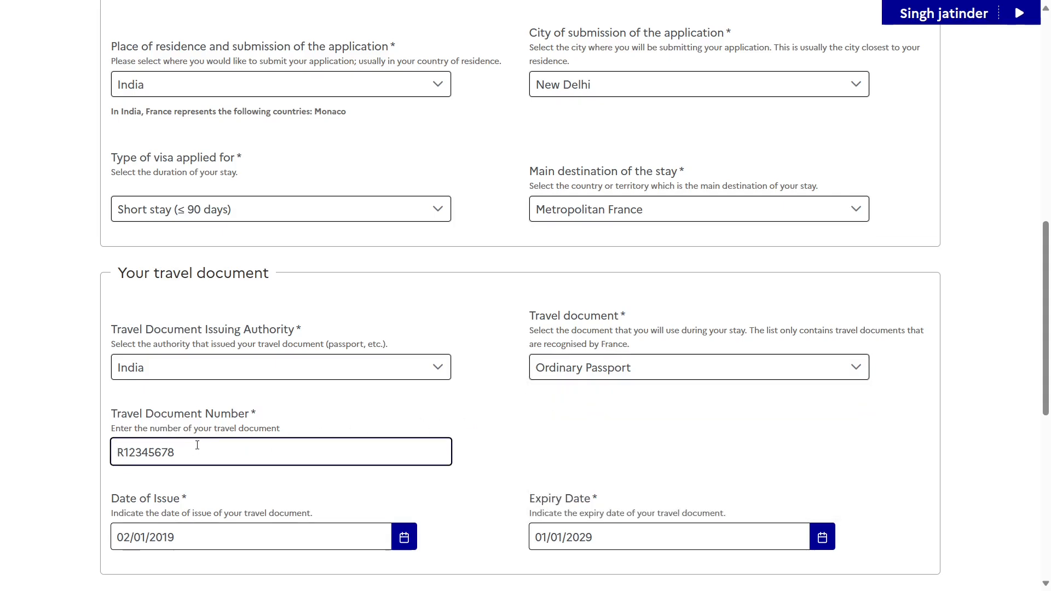
{"action": "scroll", "coordinate": [197, 445], "scroll_direction": "down", "scroll_amount": 2}
{"action": "double_click", "coordinate": [173, 366]}
{"action": "left_click_drag", "start_coordinate": [111, 405], "coordinate": [188, 403]}
{"action": "left_click_drag", "start_coordinate": [529, 406], "coordinate": [610, 412]}
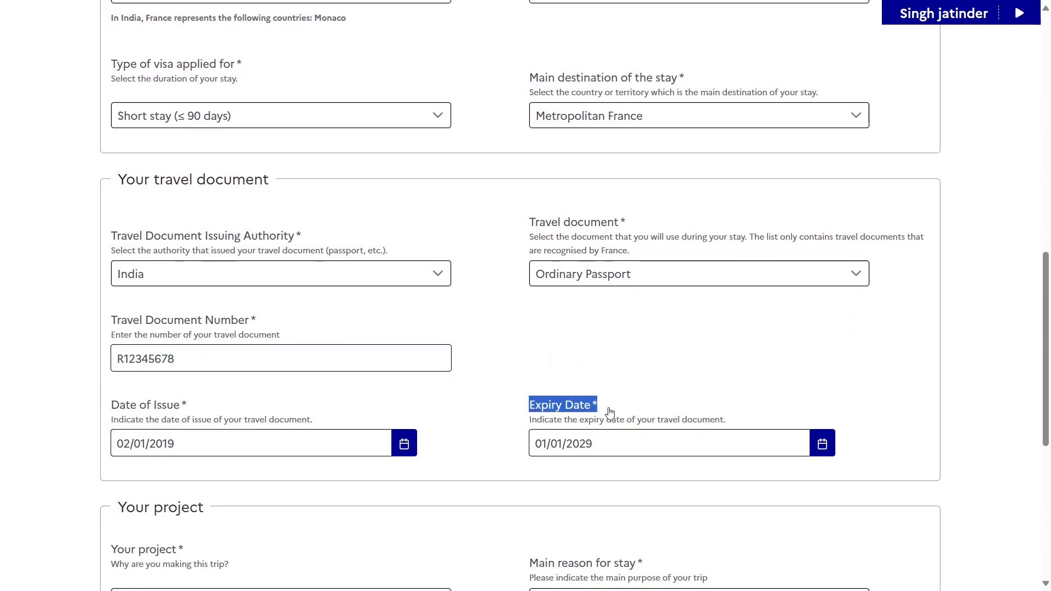
{"action": "left_click", "coordinate": [882, 411]}
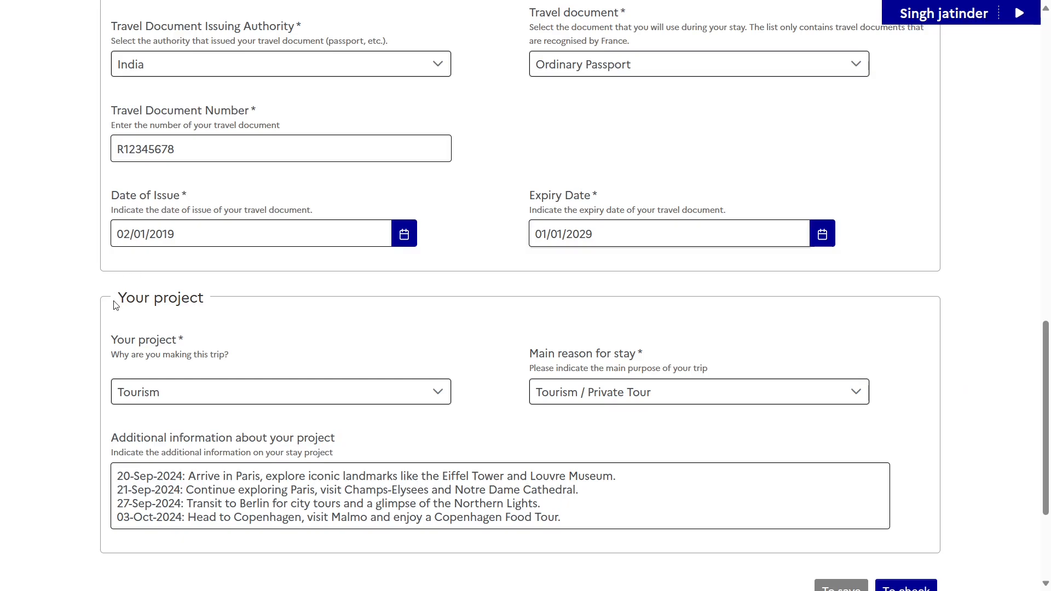
Step: Set the plans for the trip to Tourism and the main purpose of stay to Tourism / Private visit
{"action": "left_click_drag", "start_coordinate": [116, 305], "coordinate": [233, 301]}
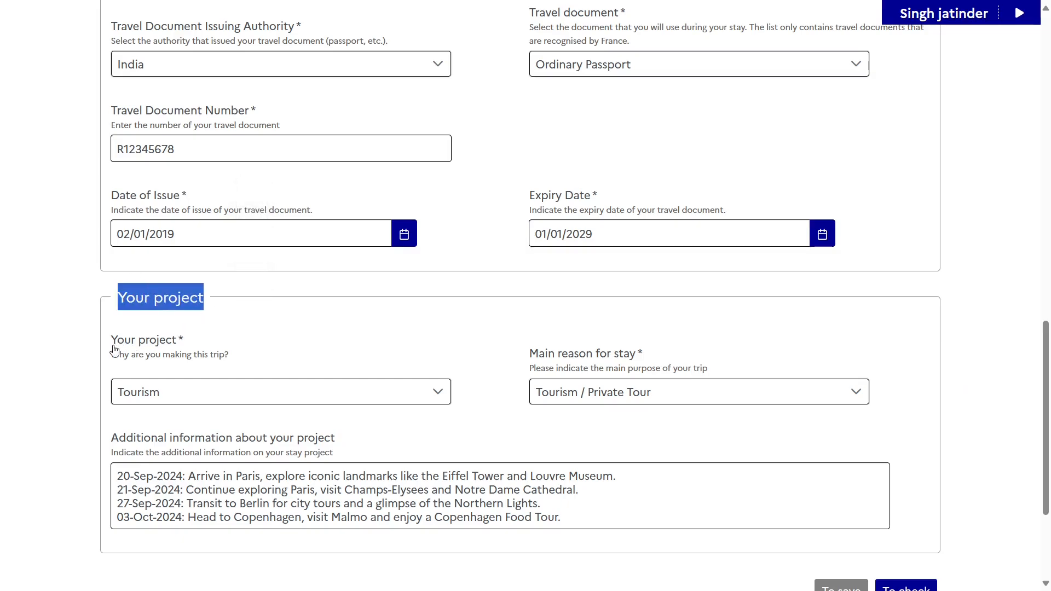
{"action": "left_click_drag", "start_coordinate": [110, 356], "coordinate": [241, 357]}
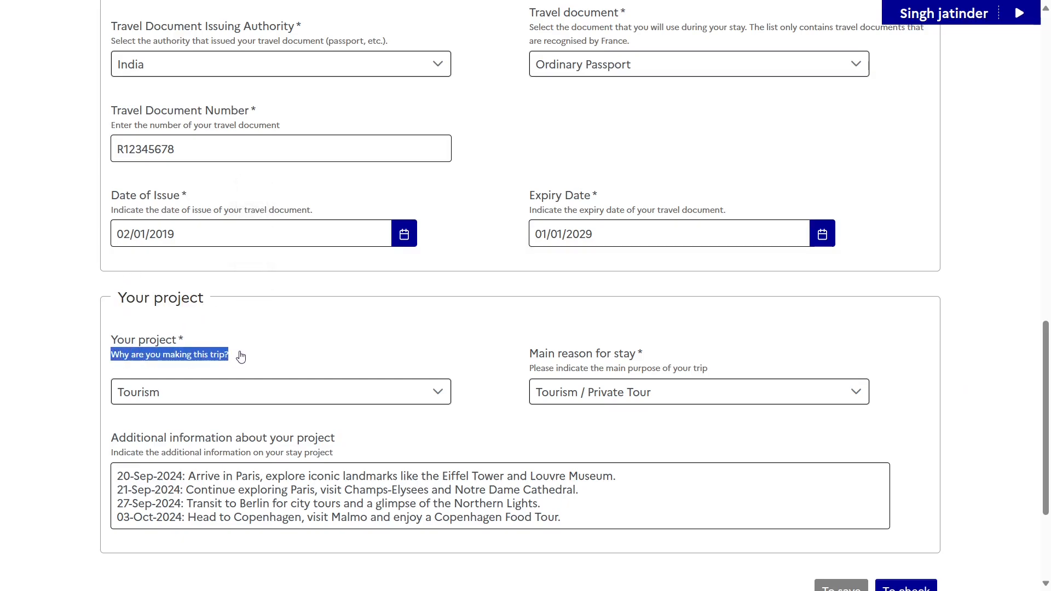
{"action": "key", "text": "Tab"}
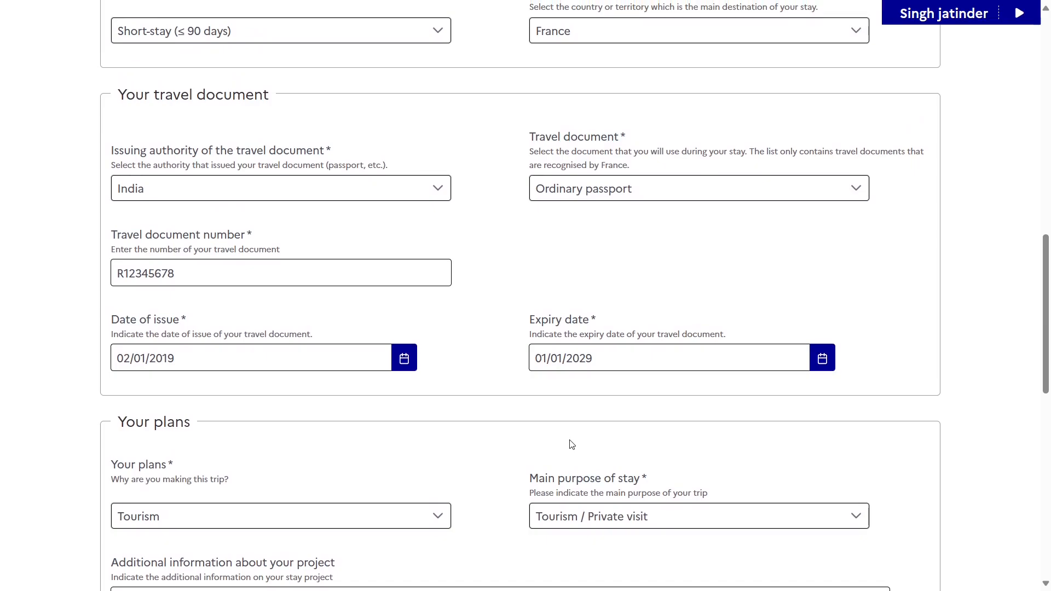
{"action": "left_click", "coordinate": [423, 521]}
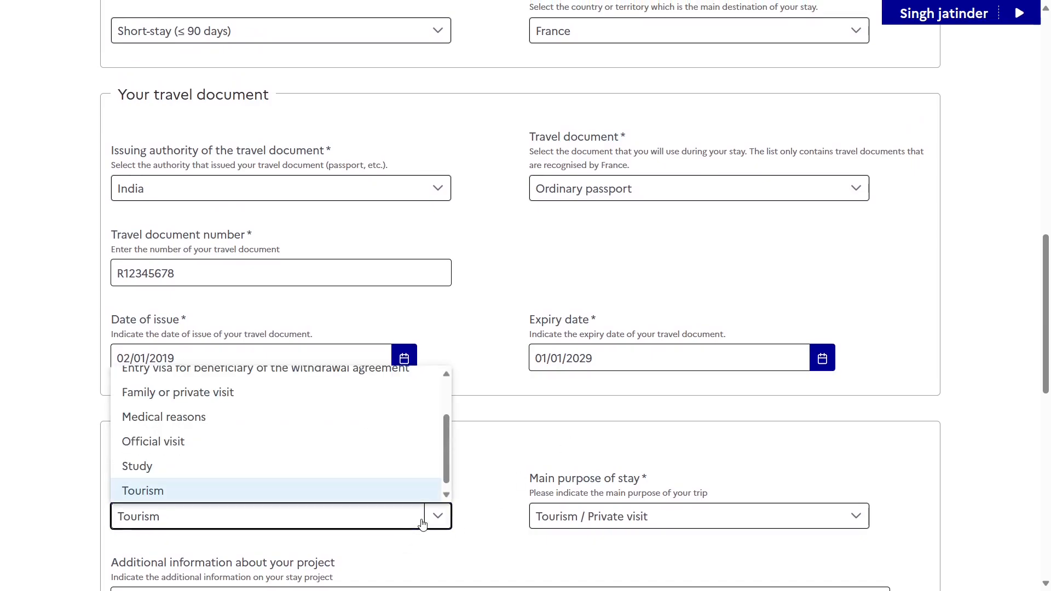
{"action": "left_click", "coordinate": [356, 488]}
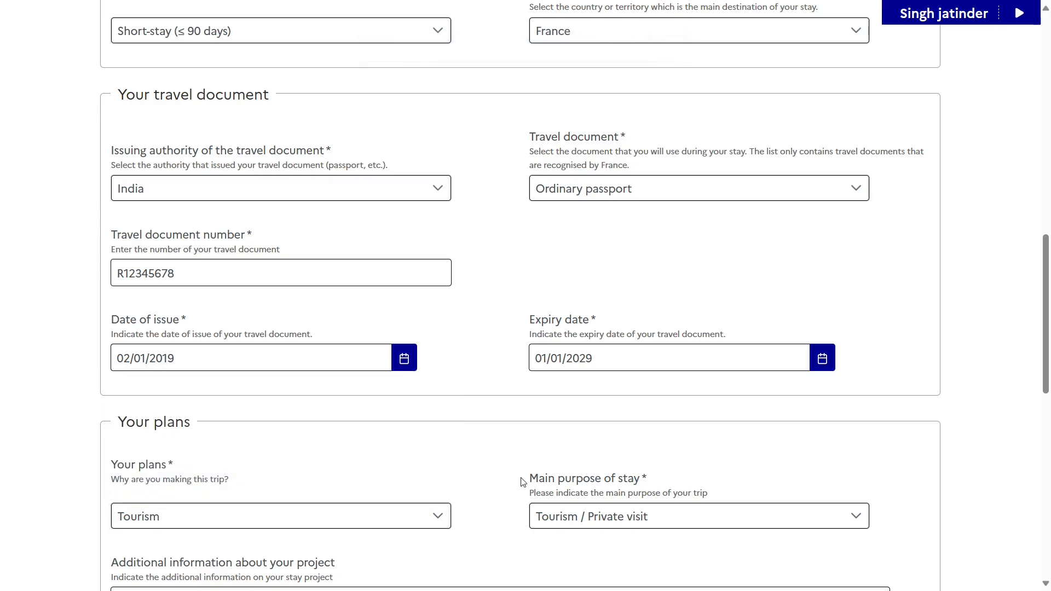
{"action": "left_click_drag", "start_coordinate": [521, 479], "coordinate": [659, 480]}
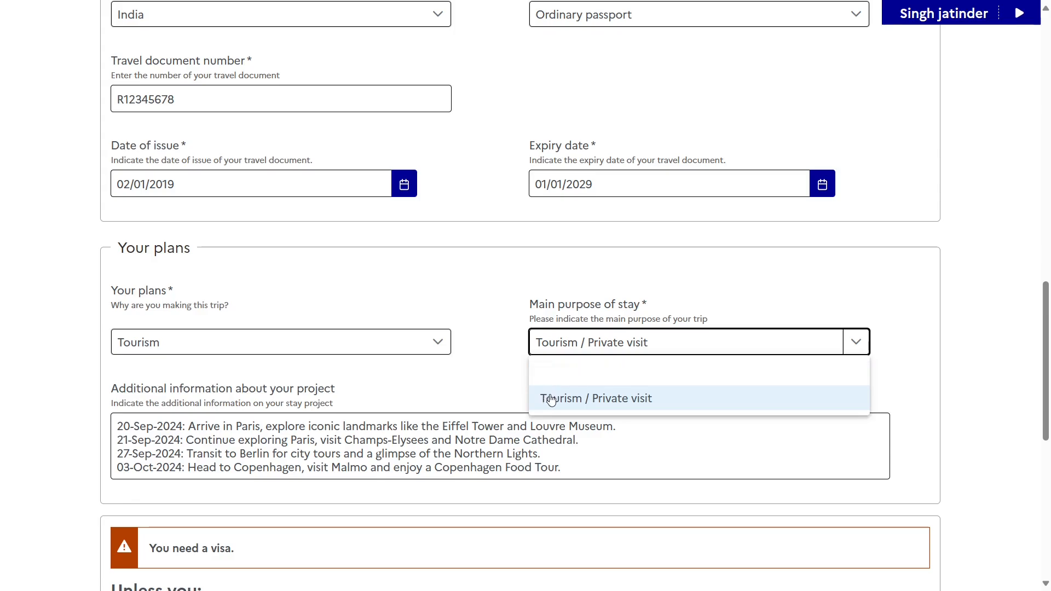
{"action": "left_click", "coordinate": [552, 398]}
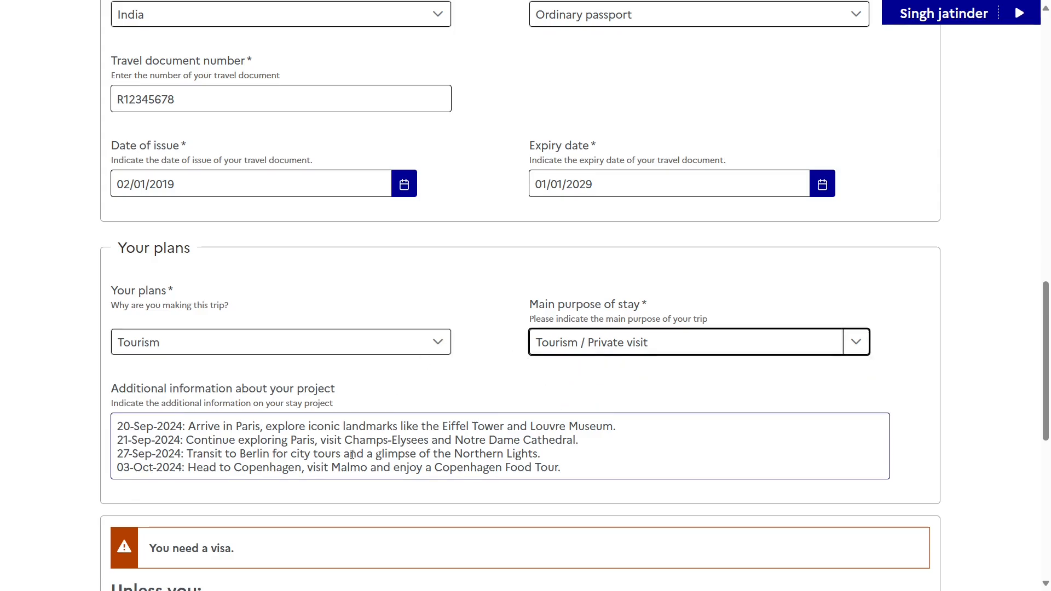
Step: Review the dated travel itinerary in the additional information about the project
{"action": "scroll", "coordinate": [352, 455], "scroll_direction": "up", "scroll_amount": 1}
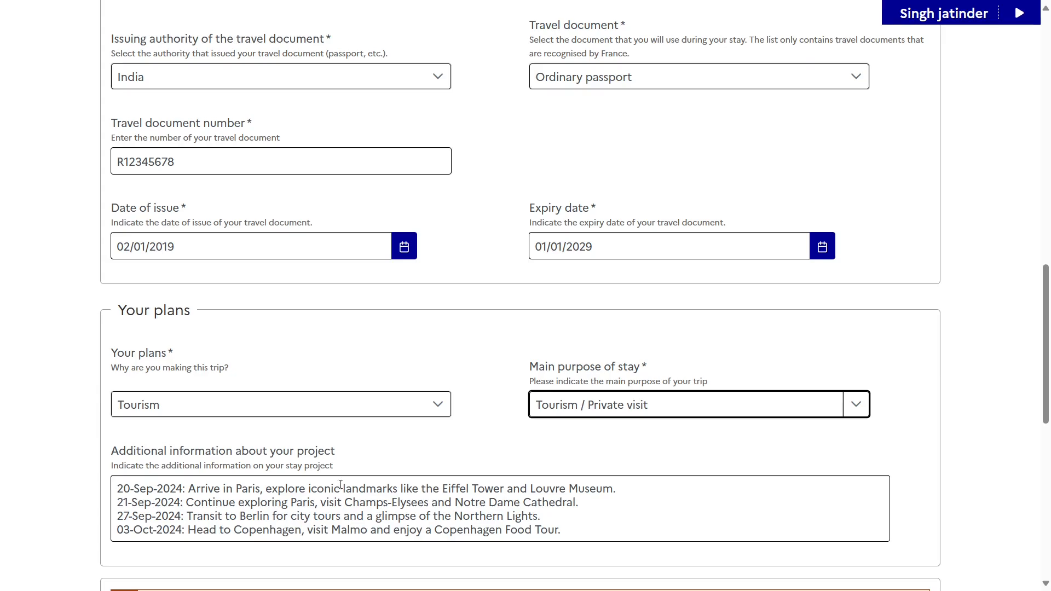
{"action": "triple_click", "coordinate": [329, 519]}
{"action": "key", "text": "ctrl+a"}
{"action": "type", "text": "20-Sep-2024: Arrive in Paris, explore iconic landmarks like the Eiffel Tower and Louvre Museum. 21-Sep-2024: Continue exploring Paris, visit Champs-Elysees and Notre Dame Cathedral. 27-Sep-2024: Transit to Berlin for city tours and a glimpse of the Northern Lights. 03-Oct-2024: Head to Copenhagen, visit Malmo and enjoy a Copenhagen Food Tour."}
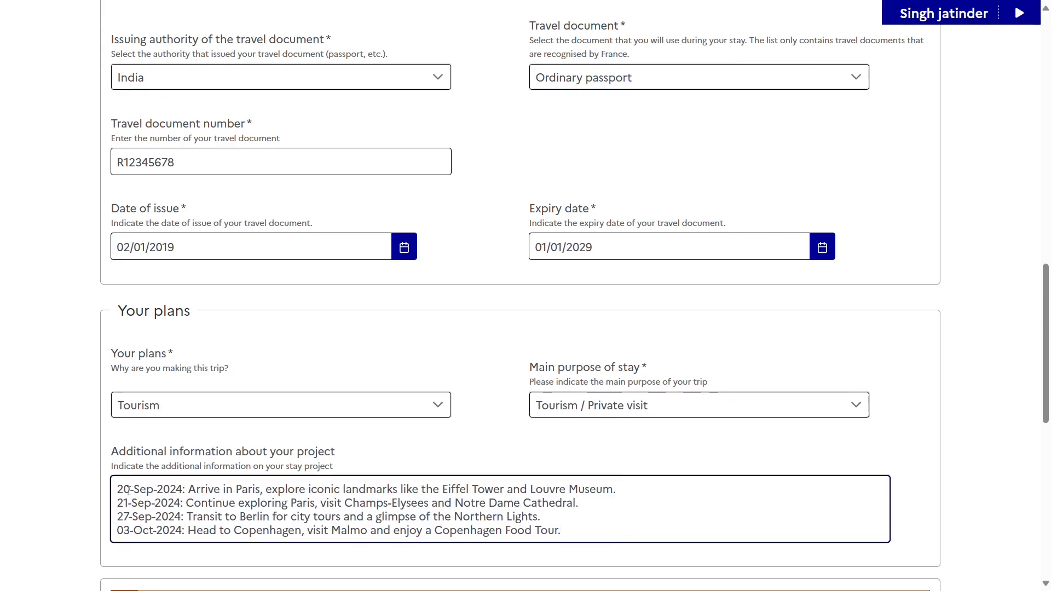
{"action": "left_click_drag", "start_coordinate": [116, 488], "coordinate": [570, 530]}
{"action": "left_click", "coordinate": [649, 524]}
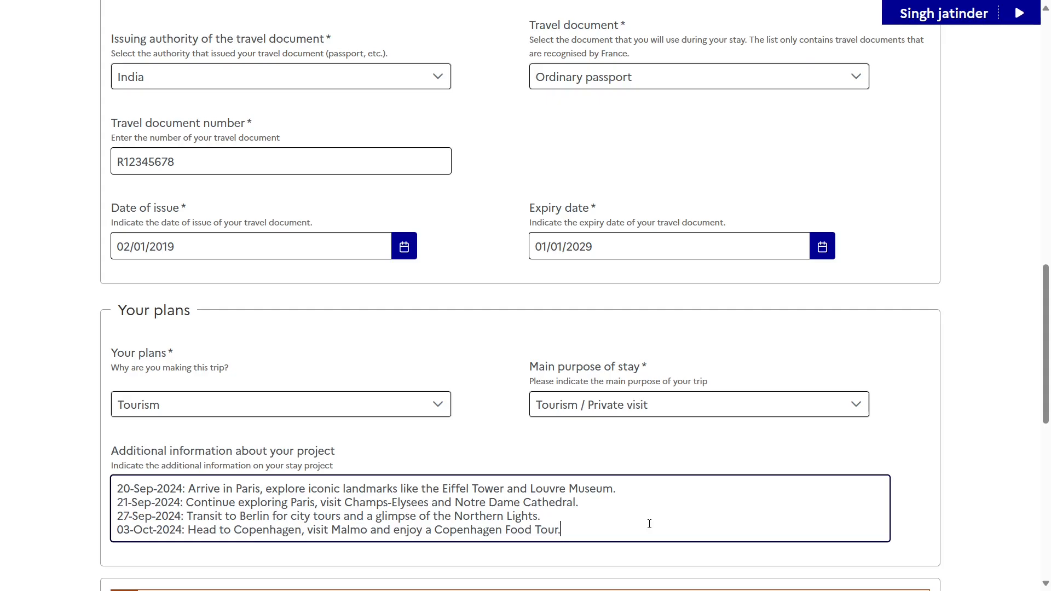
Step: Check the visa requirement notice with its exemptions and continue to the Your information step of the form
{"action": "scroll", "coordinate": [650, 524], "scroll_direction": "down", "scroll_amount": 8}
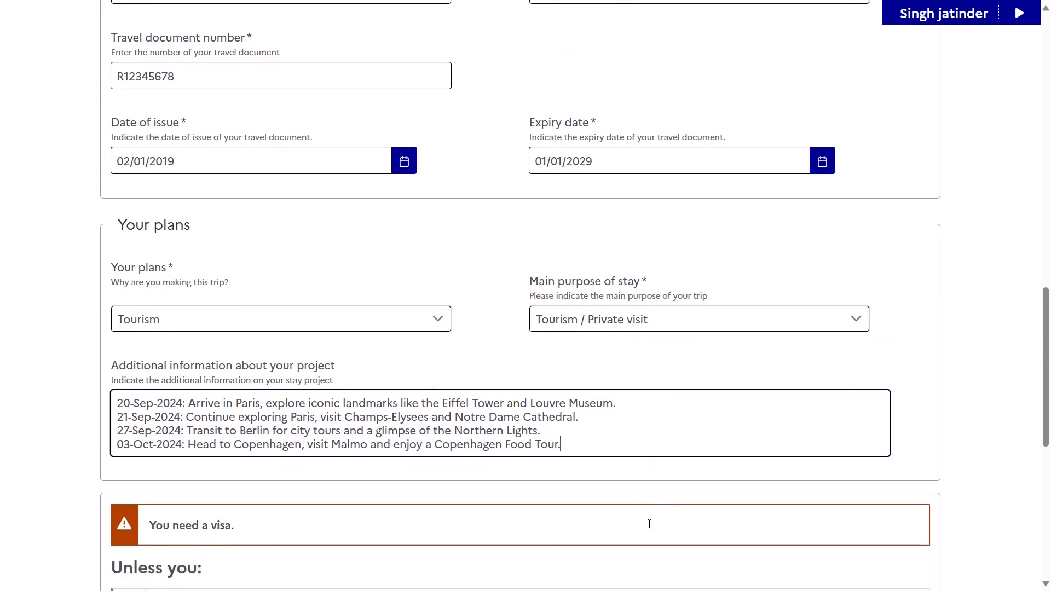
{"action": "left_click", "coordinate": [359, 349]}
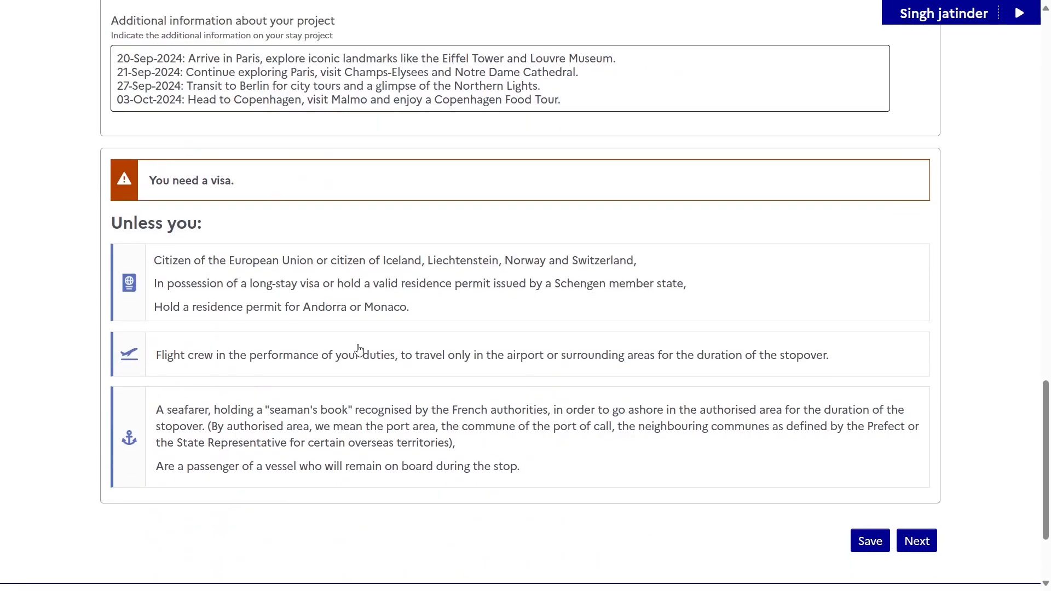
{"action": "left_click", "coordinate": [148, 178]}
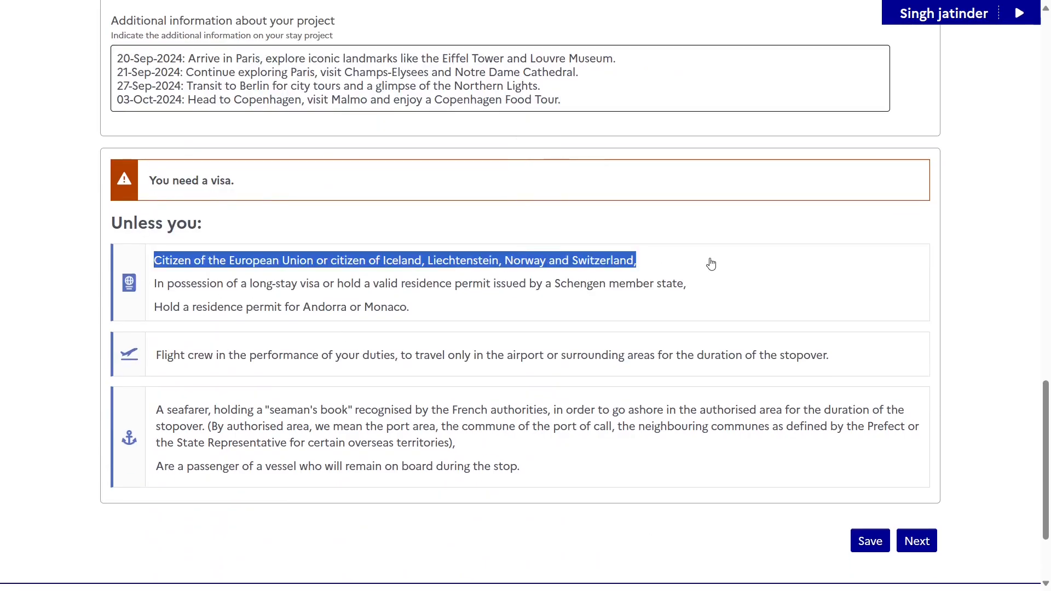
{"action": "left_click", "coordinate": [918, 541]}
{"action": "left_click", "coordinate": [641, 357]}
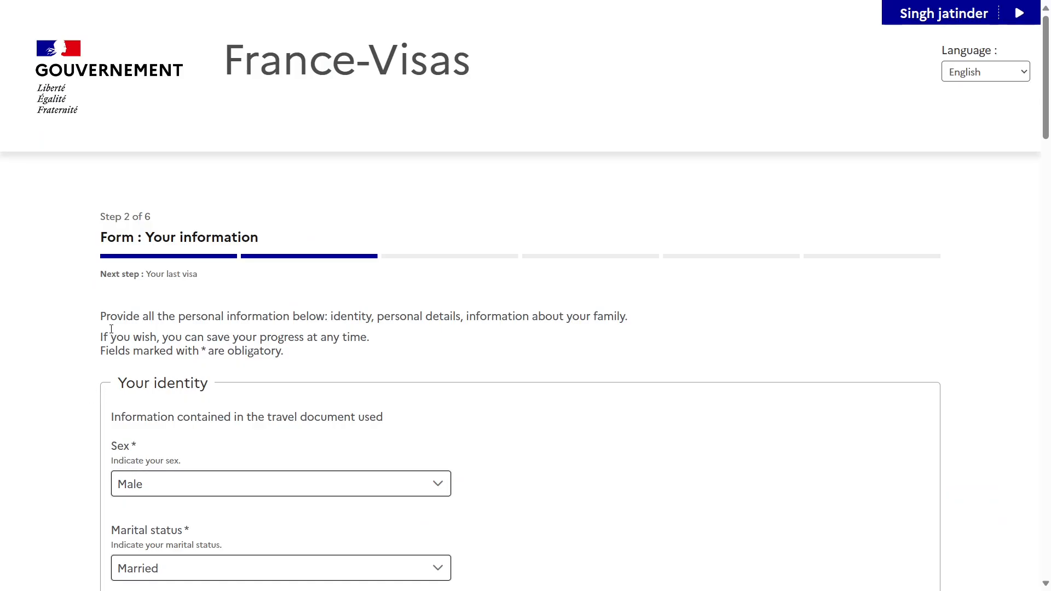
Step: In the identity section, set the sex to Male and the marital status to Married
{"action": "left_click_drag", "start_coordinate": [136, 317], "coordinate": [627, 316]}
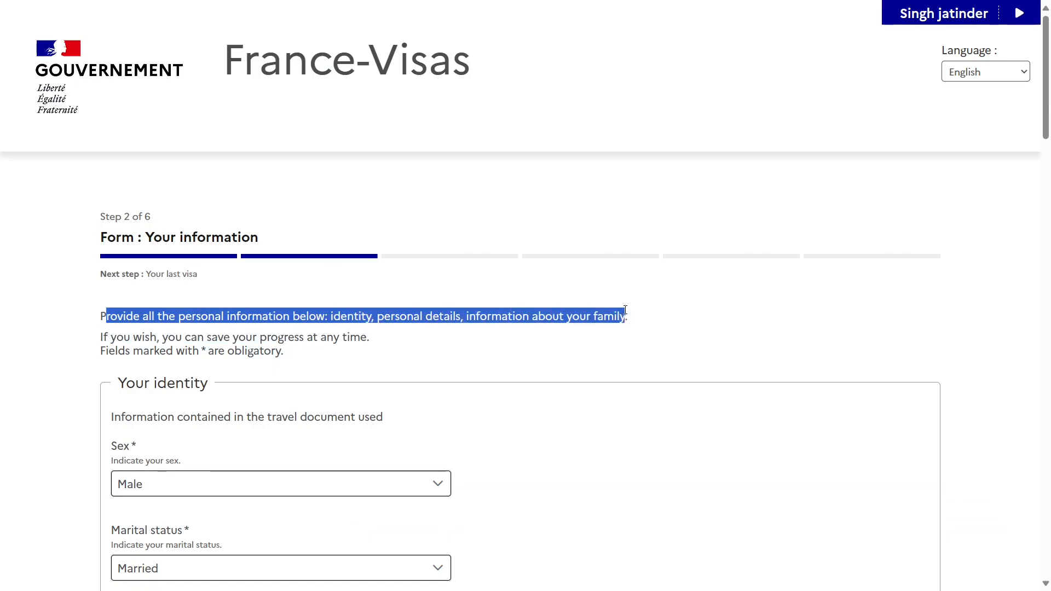
{"action": "left_click", "coordinate": [542, 349]}
{"action": "scroll", "coordinate": [542, 349], "scroll_direction": "down", "scroll_amount": 3}
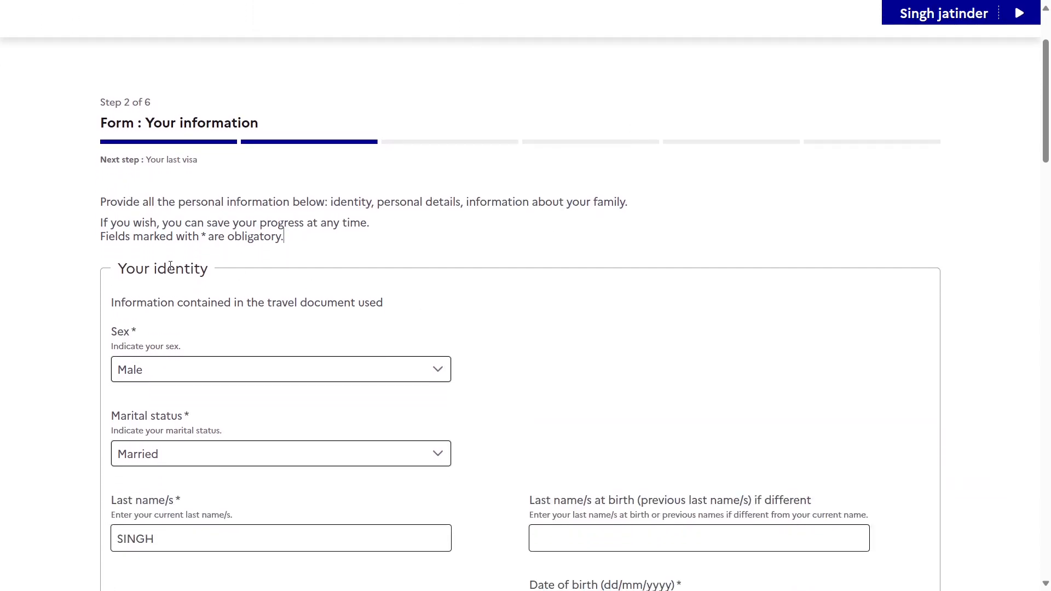
{"action": "left_click_drag", "start_coordinate": [118, 228], "coordinate": [220, 228]}
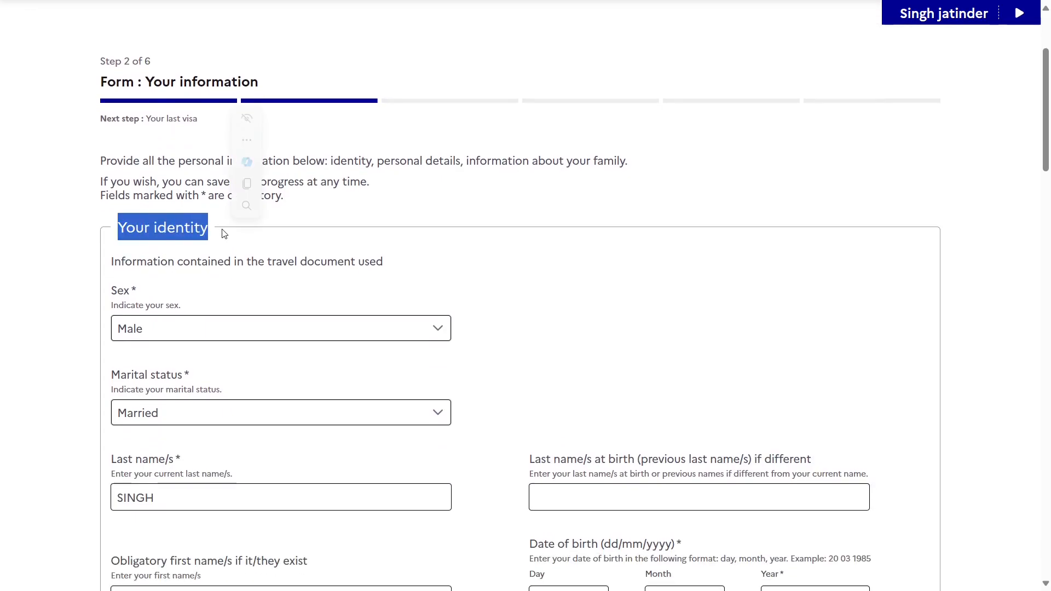
{"action": "left_click", "coordinate": [118, 277]}
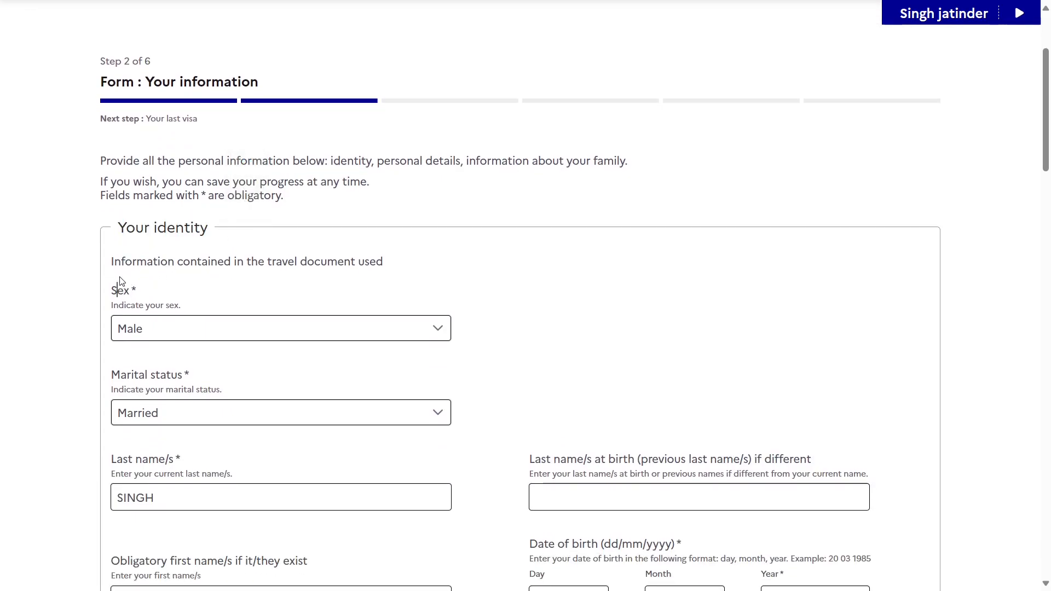
{"action": "left_click", "coordinate": [133, 328]}
{"action": "left_click", "coordinate": [141, 328]}
{"action": "left_click", "coordinate": [144, 414]}
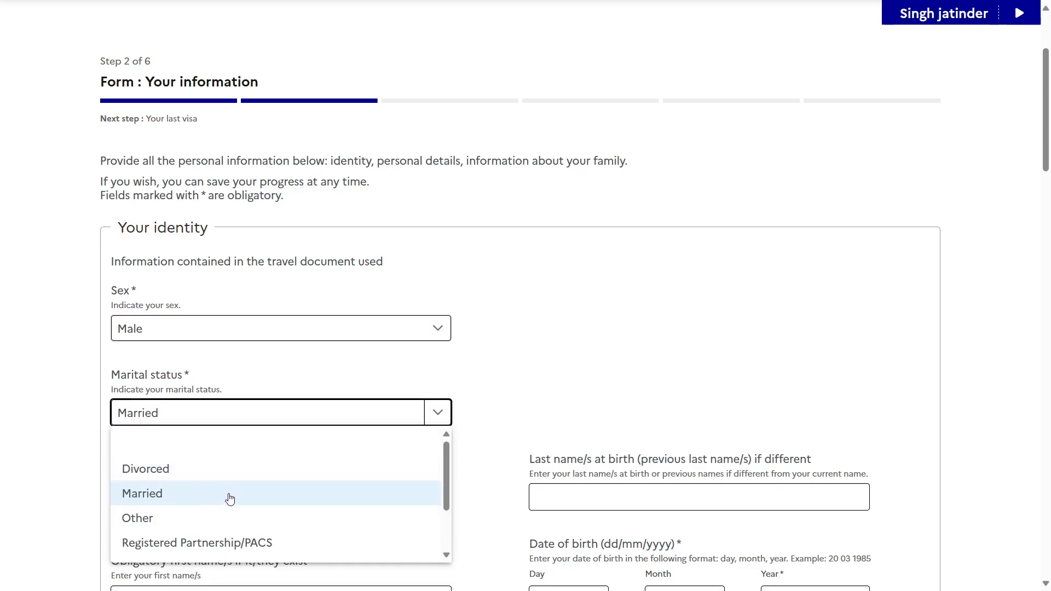
{"action": "left_click", "coordinate": [230, 499]}
Step: Review the current last name, last name at birth and first name fields in the identity section
{"action": "scroll", "coordinate": [100, 465], "scroll_direction": "down", "scroll_amount": 4}
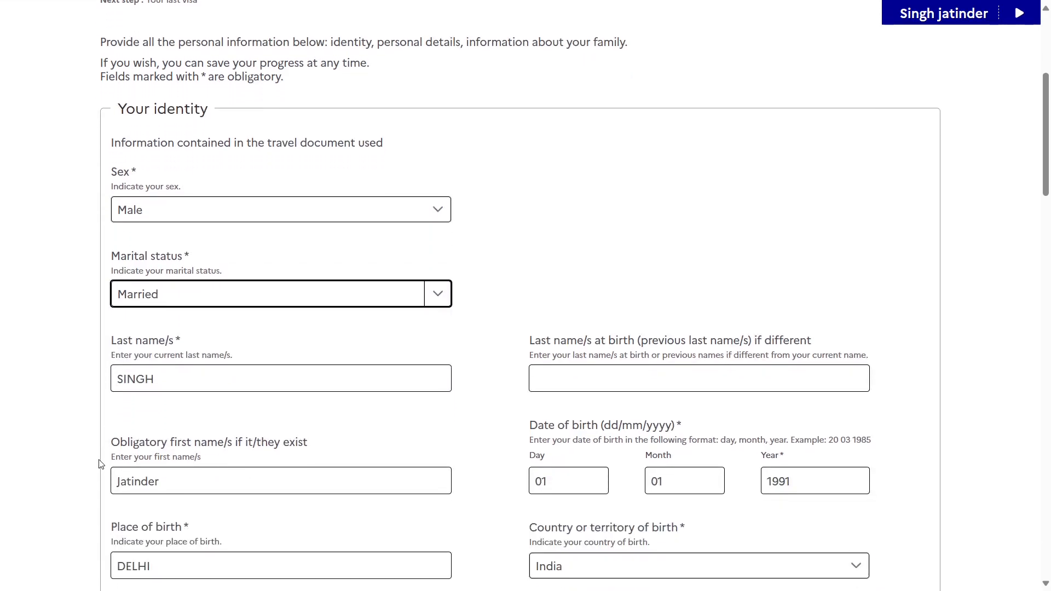
{"action": "left_click_drag", "start_coordinate": [115, 266], "coordinate": [164, 264]}
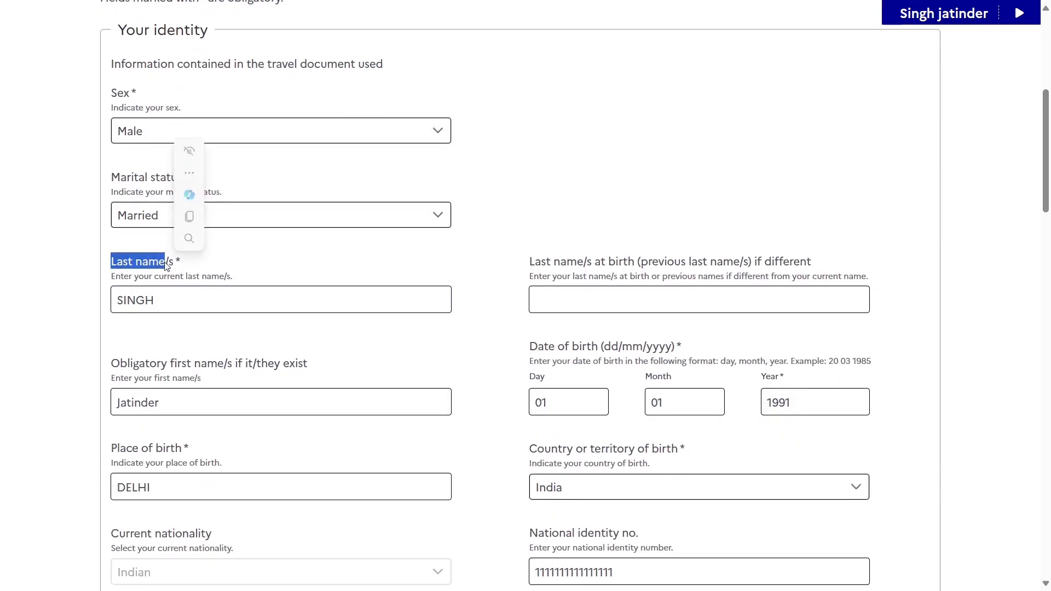
{"action": "left_click", "coordinate": [351, 266]}
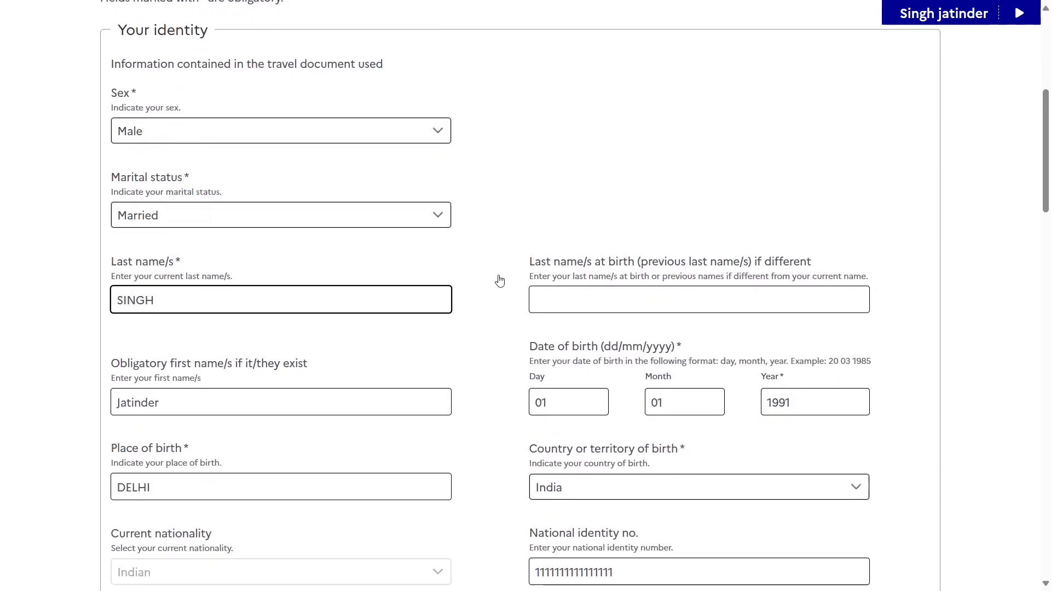
{"action": "left_click_drag", "start_coordinate": [524, 265], "coordinate": [765, 262]}
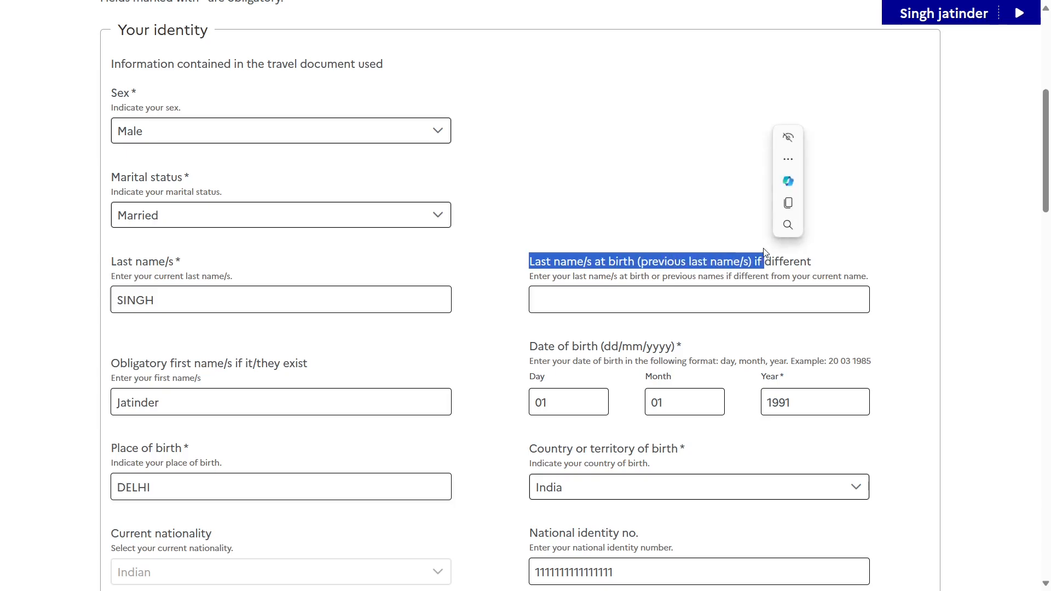
{"action": "left_click", "coordinate": [668, 291]}
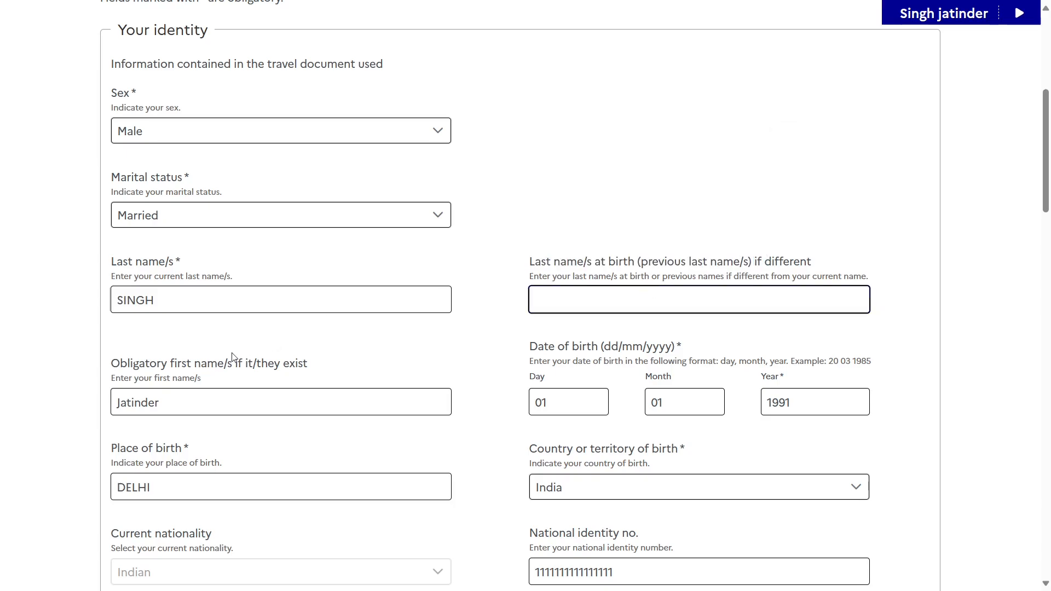
{"action": "scroll", "coordinate": [399, 347], "scroll_direction": "down", "scroll_amount": 2}
{"action": "left_click_drag", "start_coordinate": [157, 283], "coordinate": [308, 289]}
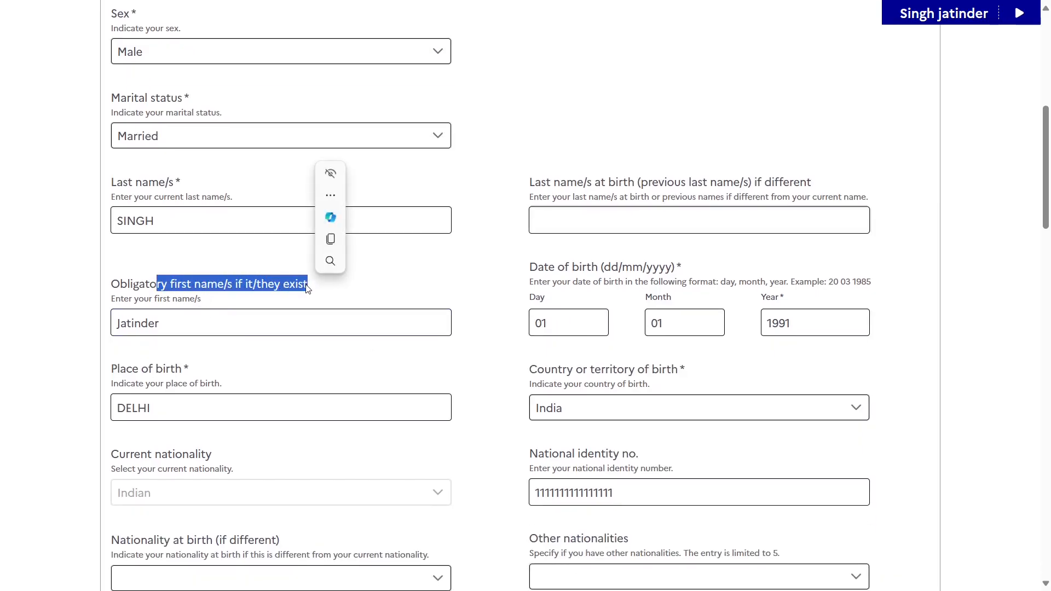
{"action": "left_click", "coordinate": [403, 283]}
{"action": "scroll", "coordinate": [377, 379], "scroll_direction": "down", "scroll_amount": 1}
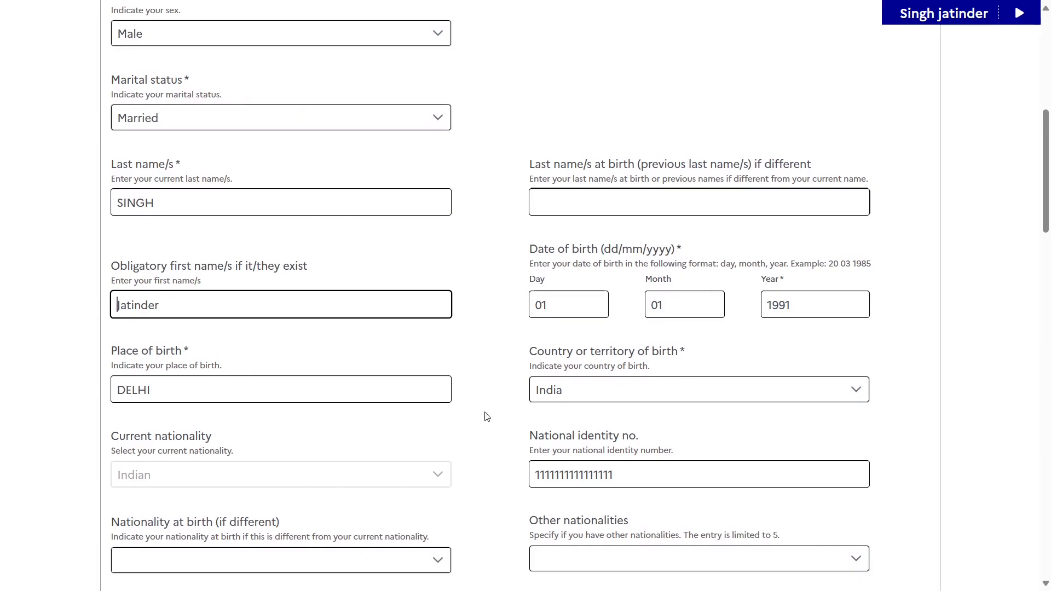
Step: Check the date of birth, place of birth and country or territory of birth fields
{"action": "left_click_drag", "start_coordinate": [530, 250], "coordinate": [637, 250]}
{"action": "scroll", "coordinate": [284, 355], "scroll_direction": "down", "scroll_amount": 1}
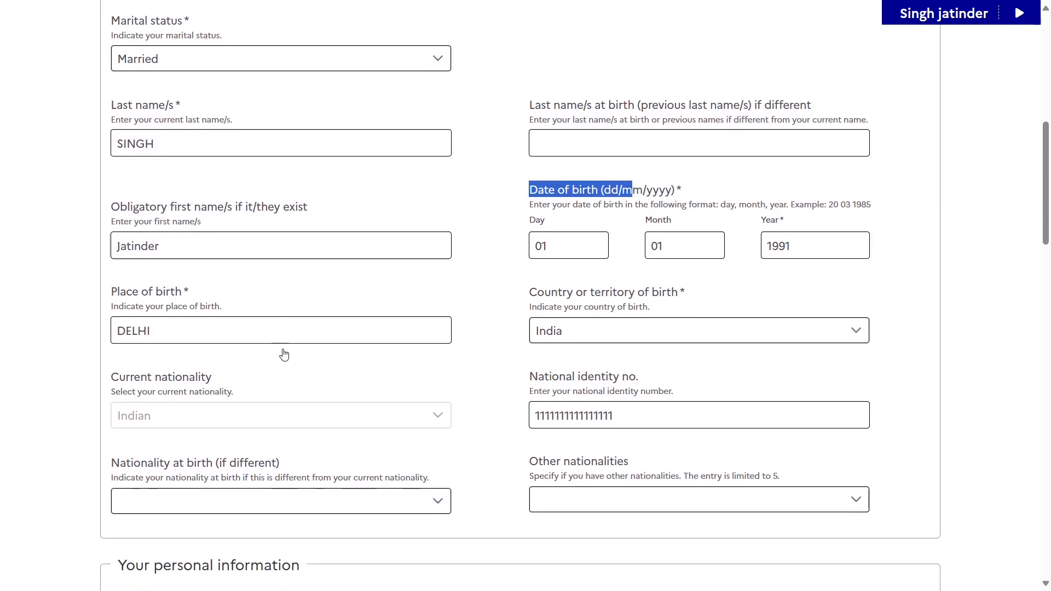
{"action": "left_click_drag", "start_coordinate": [109, 287], "coordinate": [202, 291]}
{"action": "left_click", "coordinate": [391, 285]}
{"action": "left_click_drag", "start_coordinate": [518, 288], "coordinate": [678, 285]}
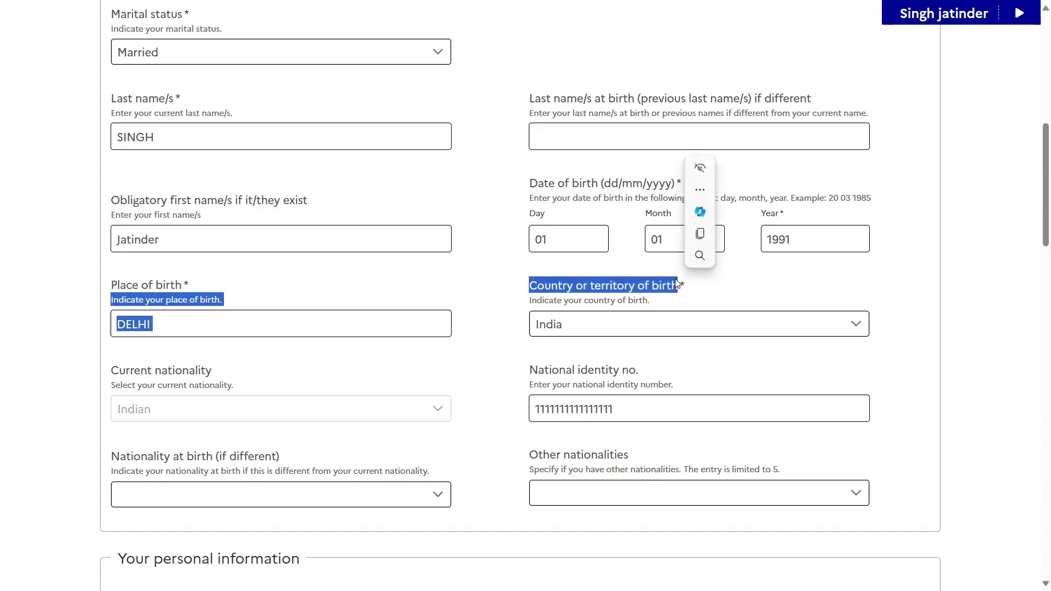
Step: Check the current nationality, national identity number, nationality at birth and other nationalities fields of the identity section
{"action": "left_click", "coordinate": [496, 368]}
{"action": "scroll", "coordinate": [498, 368], "scroll_direction": "down", "scroll_amount": 1}
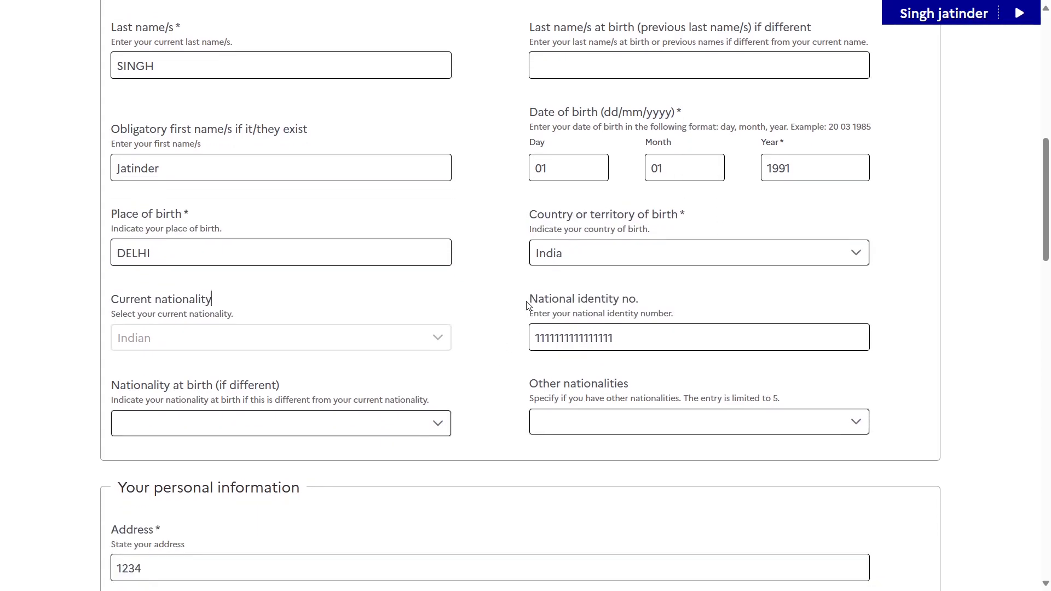
{"action": "left_click_drag", "start_coordinate": [555, 292], "coordinate": [646, 294]}
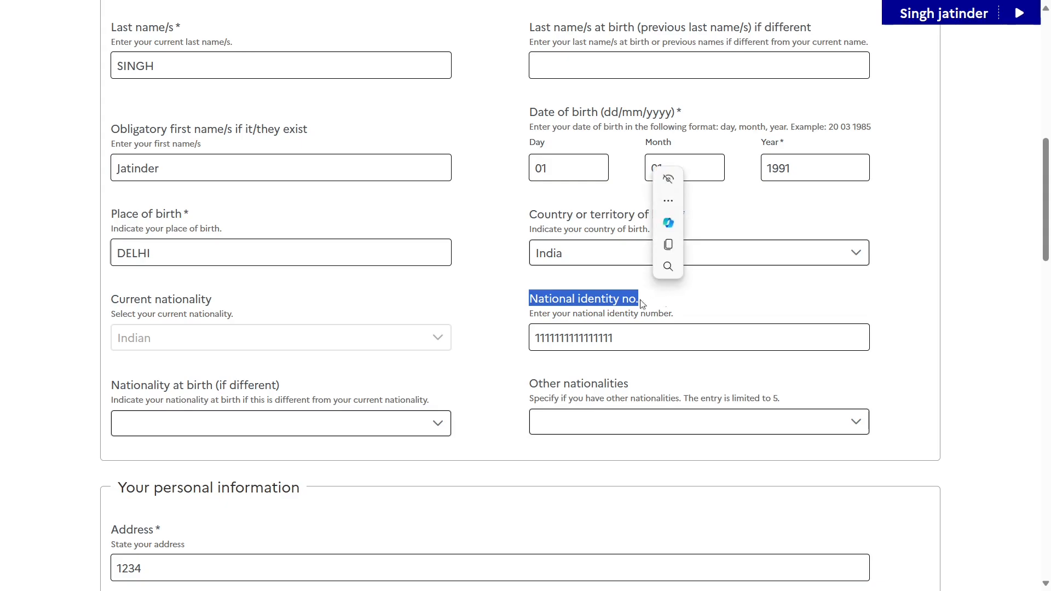
{"action": "left_click", "coordinate": [497, 316]}
{"action": "scroll", "coordinate": [480, 357], "scroll_direction": "down", "scroll_amount": 2}
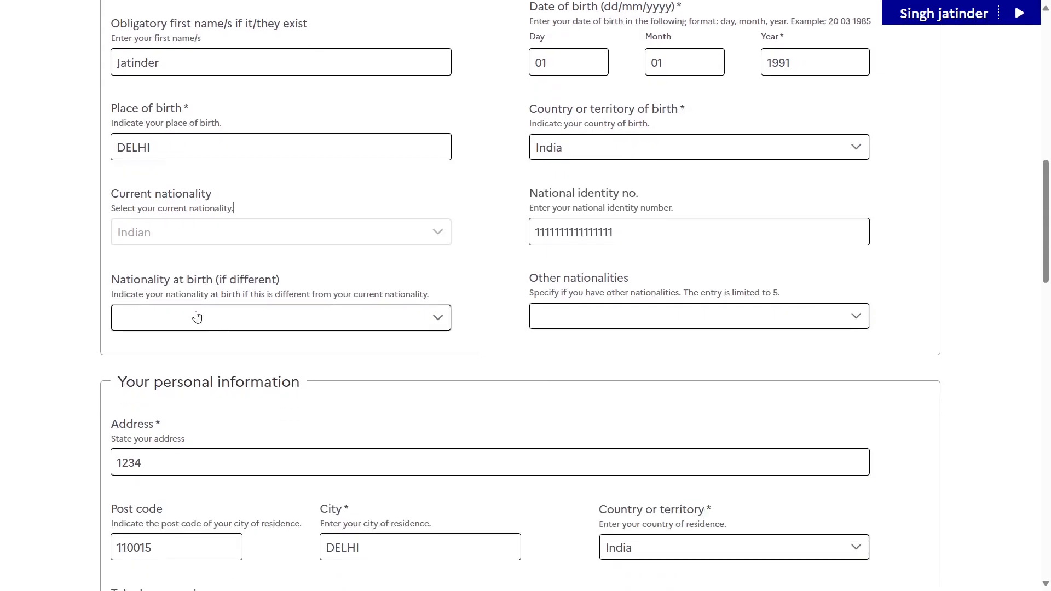
{"action": "scroll", "coordinate": [314, 348], "scroll_direction": "down", "scroll_amount": 3}
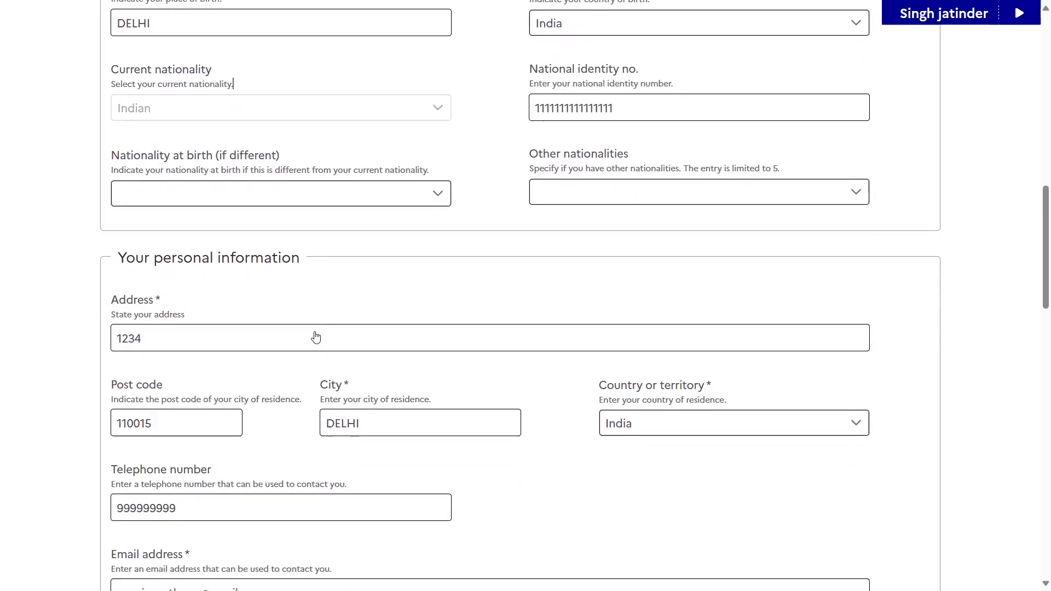
Step: Review the address, post code, city, country, telephone number and email address fields in the personal information section
{"action": "left_click_drag", "start_coordinate": [120, 197], "coordinate": [311, 210]}
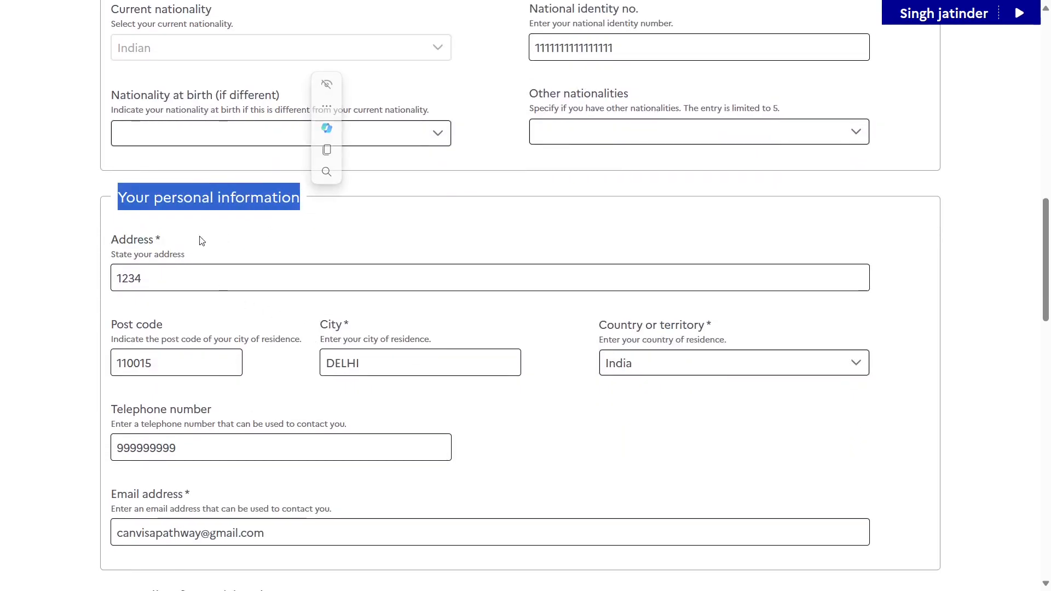
{"action": "double_click", "coordinate": [137, 240]}
{"action": "triple_click", "coordinate": [142, 324]}
{"action": "double_click", "coordinate": [329, 326]}
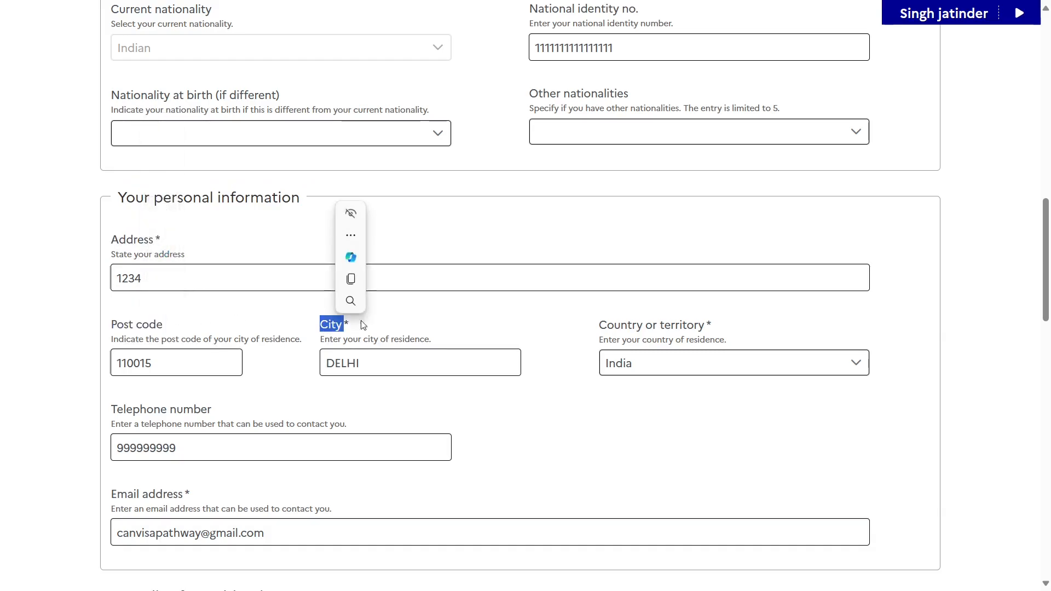
{"action": "double_click", "coordinate": [633, 330]}
{"action": "triple_click", "coordinate": [635, 330]}
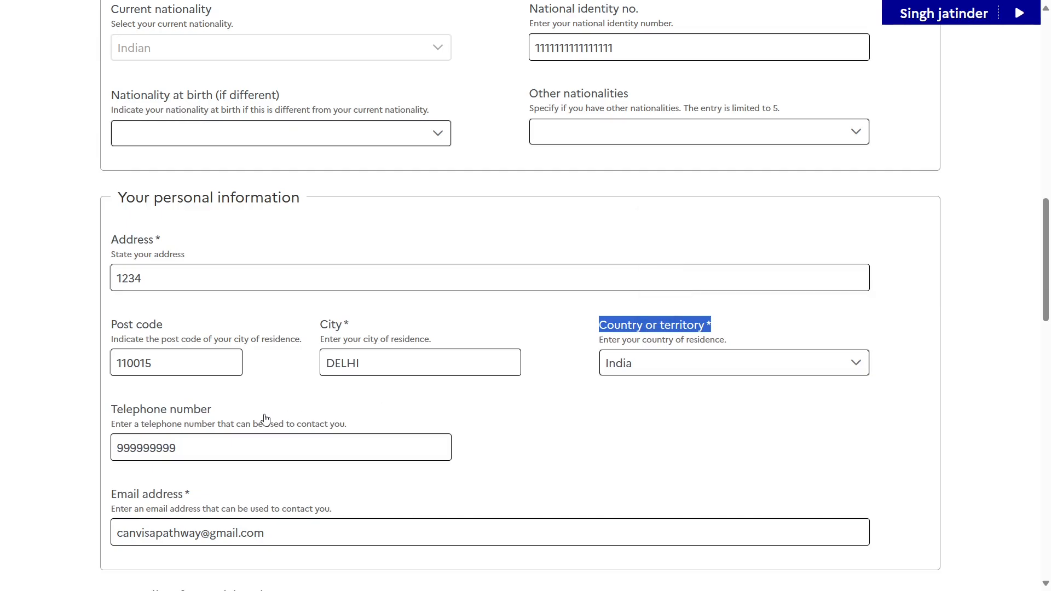
{"action": "triple_click", "coordinate": [169, 415]}
{"action": "scroll", "coordinate": [291, 406], "scroll_direction": "down", "scroll_amount": 2}
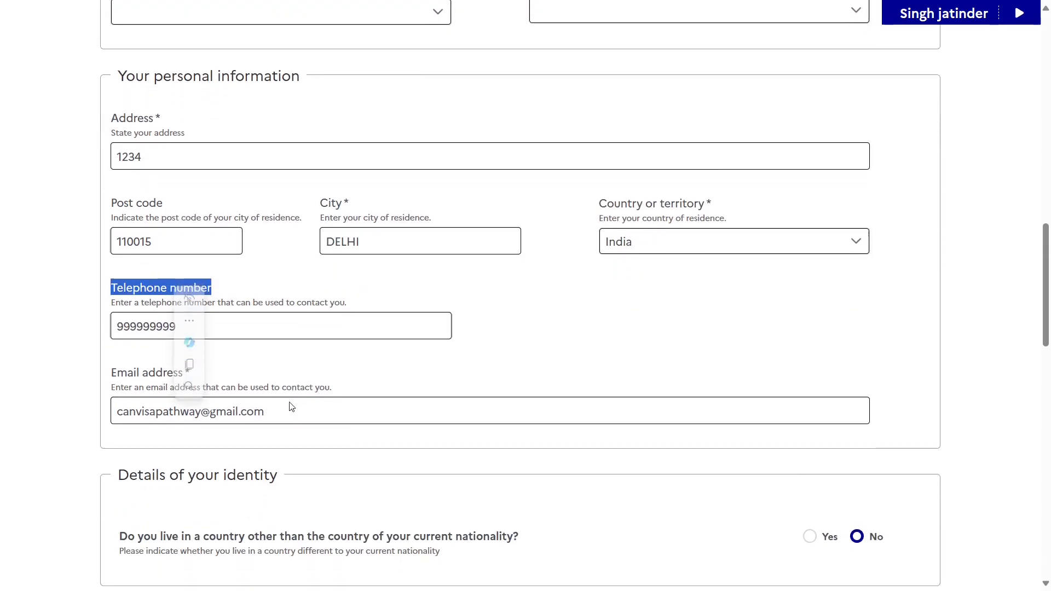
{"action": "double_click", "coordinate": [126, 374]}
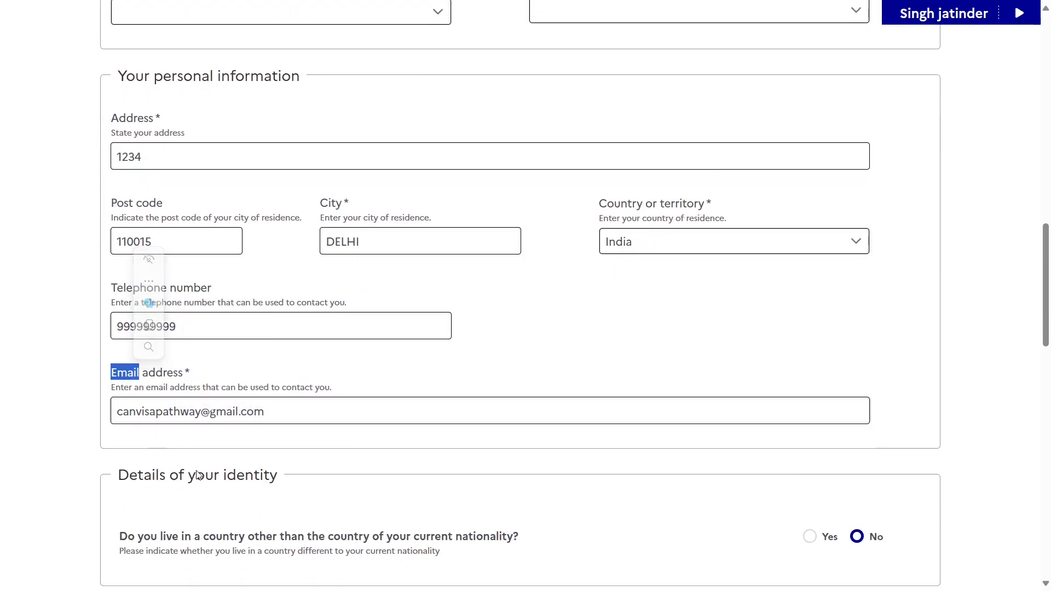
Step: In the identity details, answer No to living in a country other than the country of current nationality
{"action": "scroll", "coordinate": [198, 471], "scroll_direction": "down", "scroll_amount": 2}
{"action": "left_click_drag", "start_coordinate": [113, 383], "coordinate": [286, 381]}
{"action": "left_click", "coordinate": [52, 410]}
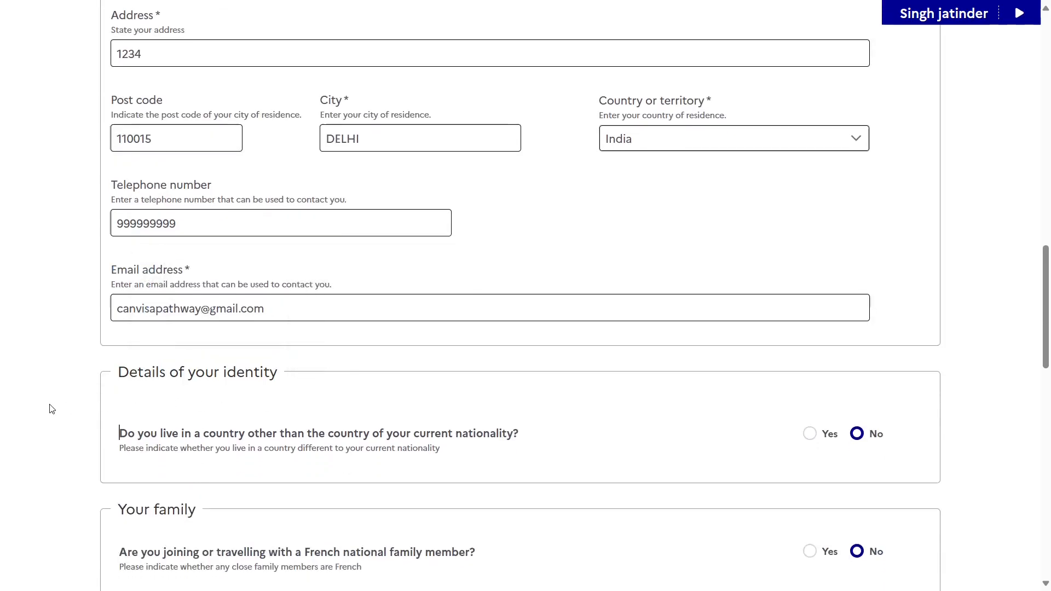
{"action": "scroll", "coordinate": [52, 410], "scroll_direction": "down", "scroll_amount": 3}
{"action": "left_click_drag", "start_coordinate": [117, 299], "coordinate": [527, 272]}
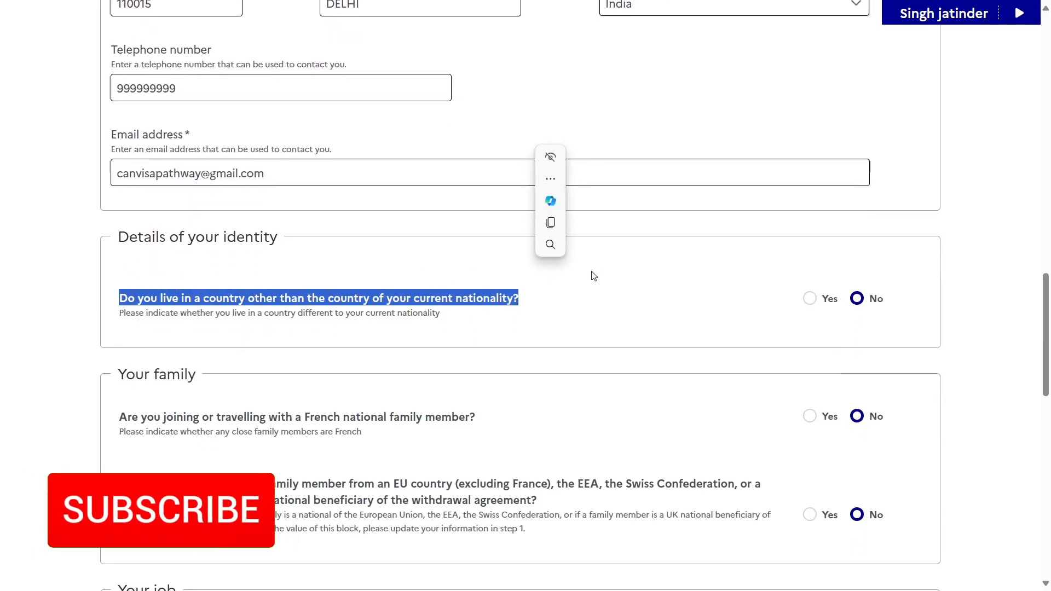
{"action": "left_click", "coordinate": [961, 282]}
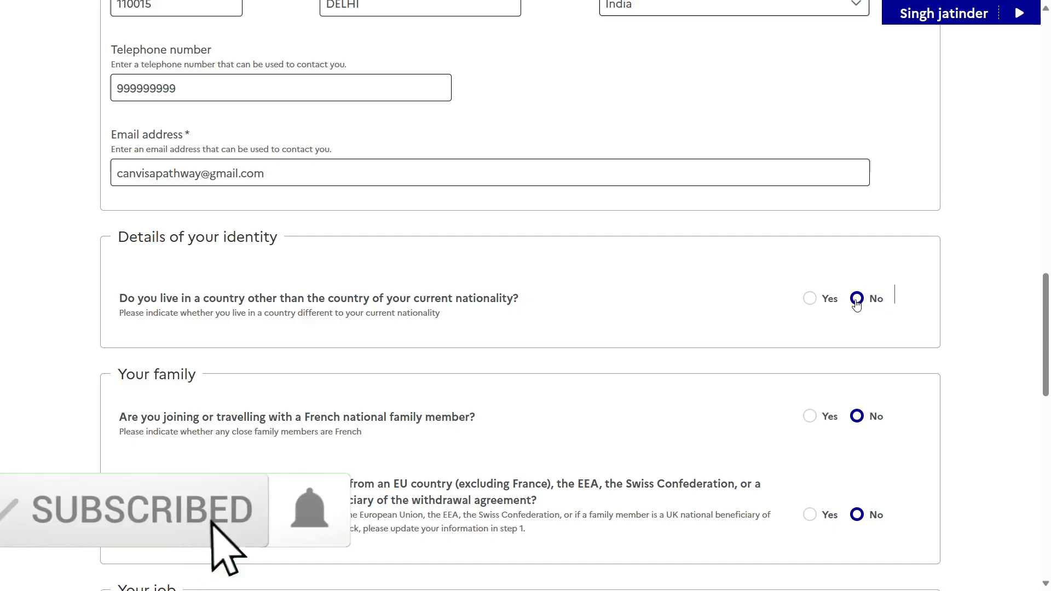
{"action": "scroll", "coordinate": [998, 347], "scroll_direction": "down", "scroll_amount": 2}
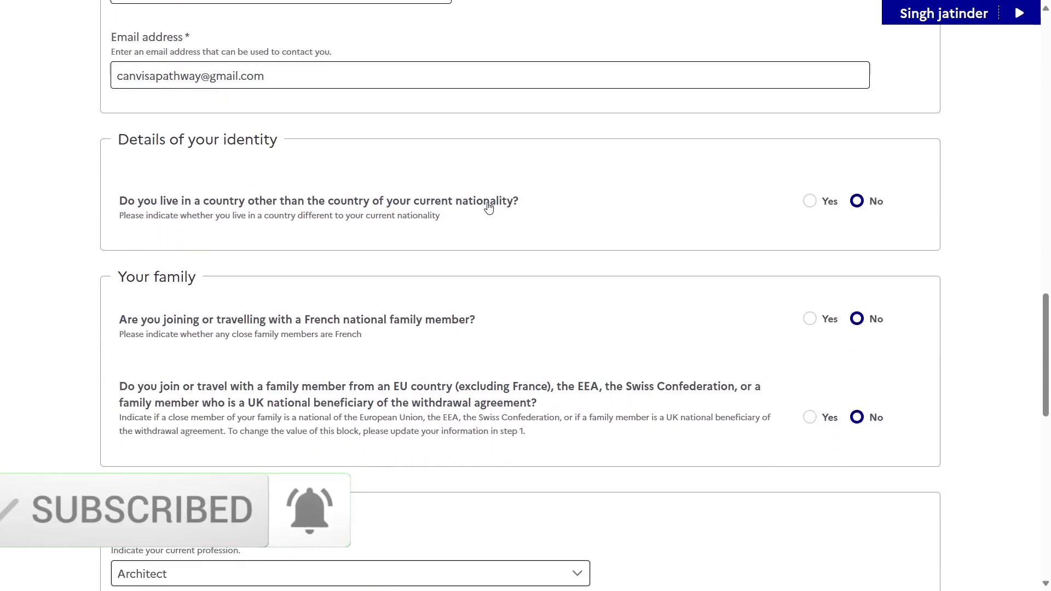
{"action": "left_click", "coordinate": [816, 207]}
{"action": "left_click", "coordinate": [858, 203]}
{"action": "scroll", "coordinate": [591, 364], "scroll_direction": "down", "scroll_amount": 2}
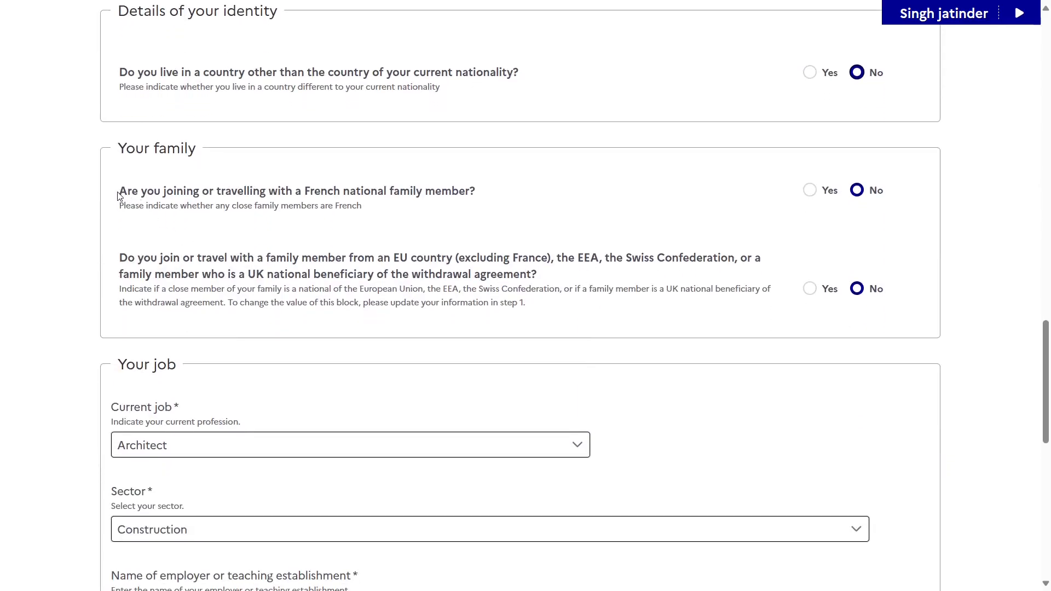
Step: Read the family section's questions about travelling with a French national or an EU, EEA, Swiss or UK beneficiary family member
{"action": "left_click_drag", "start_coordinate": [130, 195], "coordinate": [453, 191]}
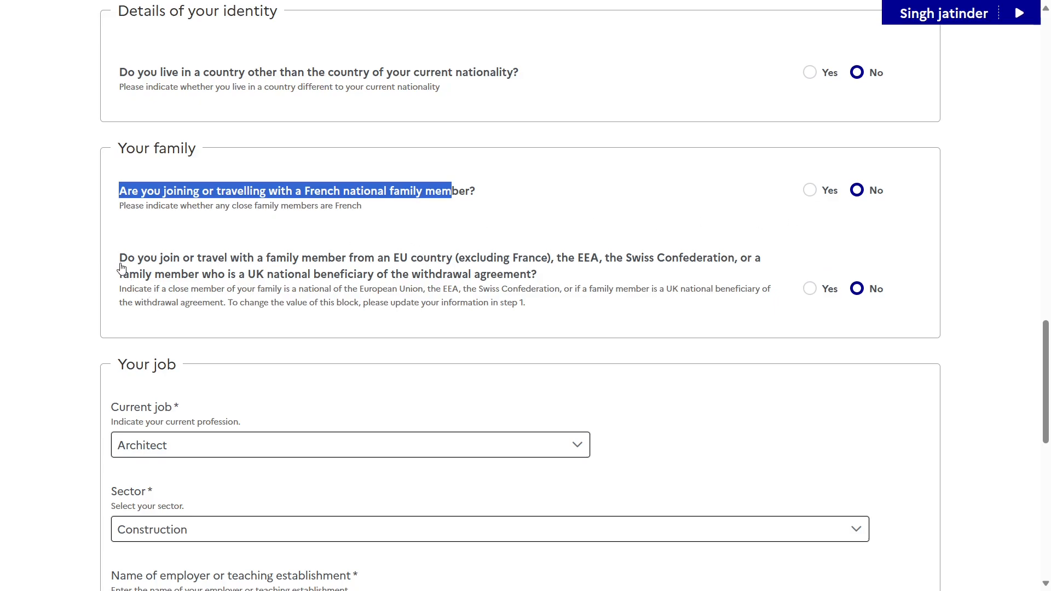
{"action": "left_click_drag", "start_coordinate": [119, 262], "coordinate": [550, 261]}
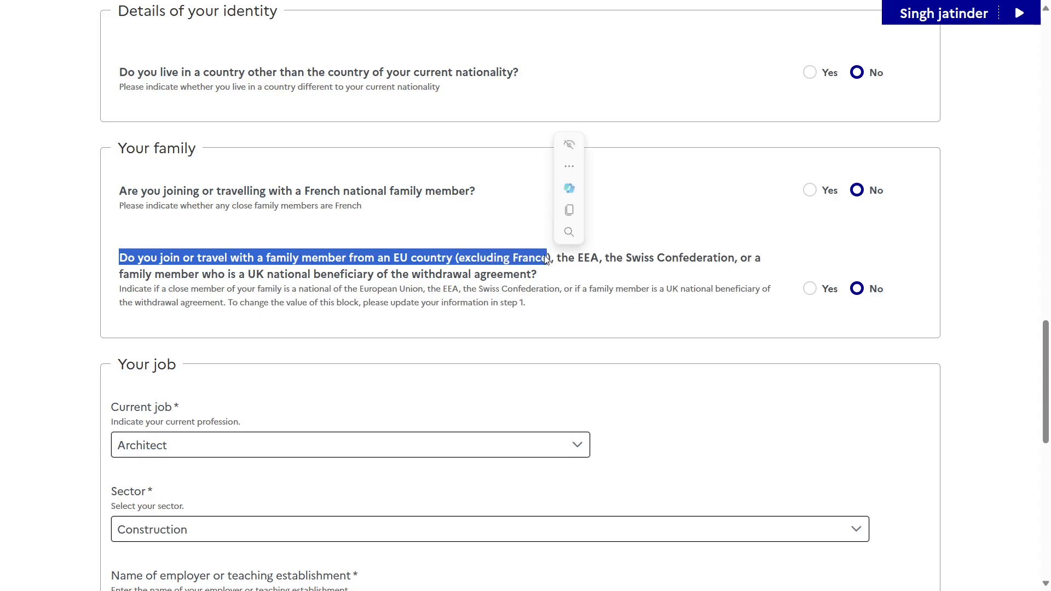
{"action": "left_click", "coordinate": [973, 314]}
{"action": "scroll", "coordinate": [975, 315], "scroll_direction": "down", "scroll_amount": 1}
{"action": "scroll", "coordinate": [975, 315], "scroll_direction": "down", "scroll_amount": 2}
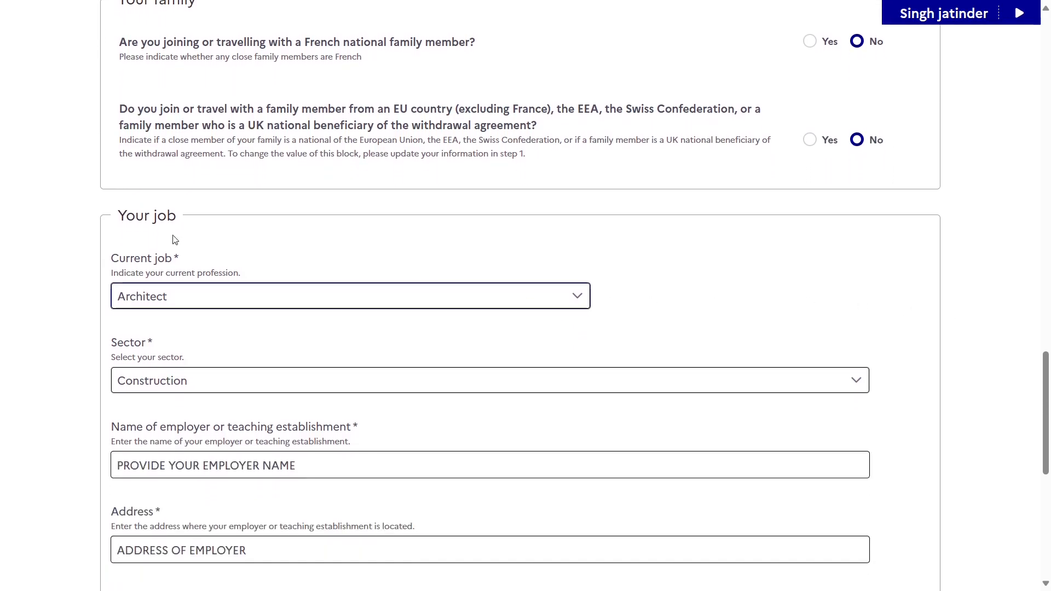
Step: Look through the professions offered for the current job in the job section, leaving the selection as it is
{"action": "left_click_drag", "start_coordinate": [116, 221], "coordinate": [185, 220]}
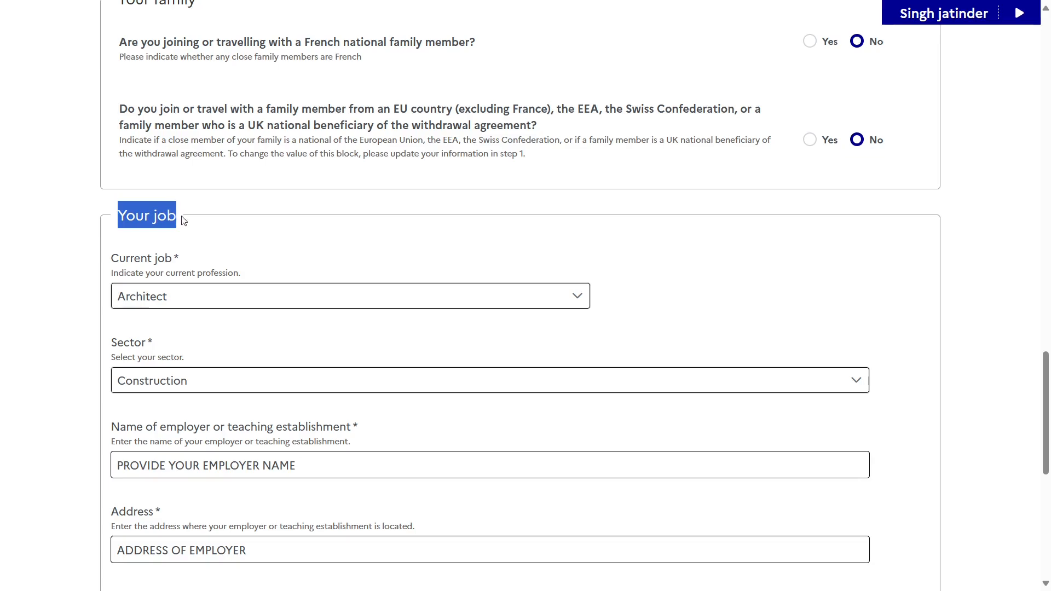
{"action": "left_click_drag", "start_coordinate": [132, 274], "coordinate": [236, 274]}
{"action": "scroll", "coordinate": [79, 329], "scroll_direction": "down", "scroll_amount": 1}
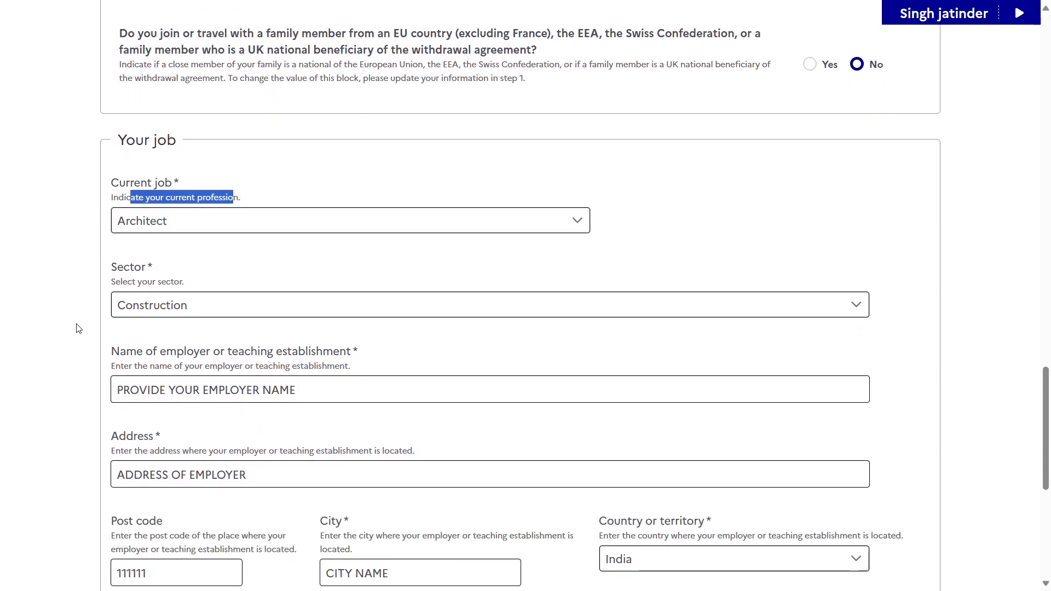
{"action": "left_click", "coordinate": [153, 228]}
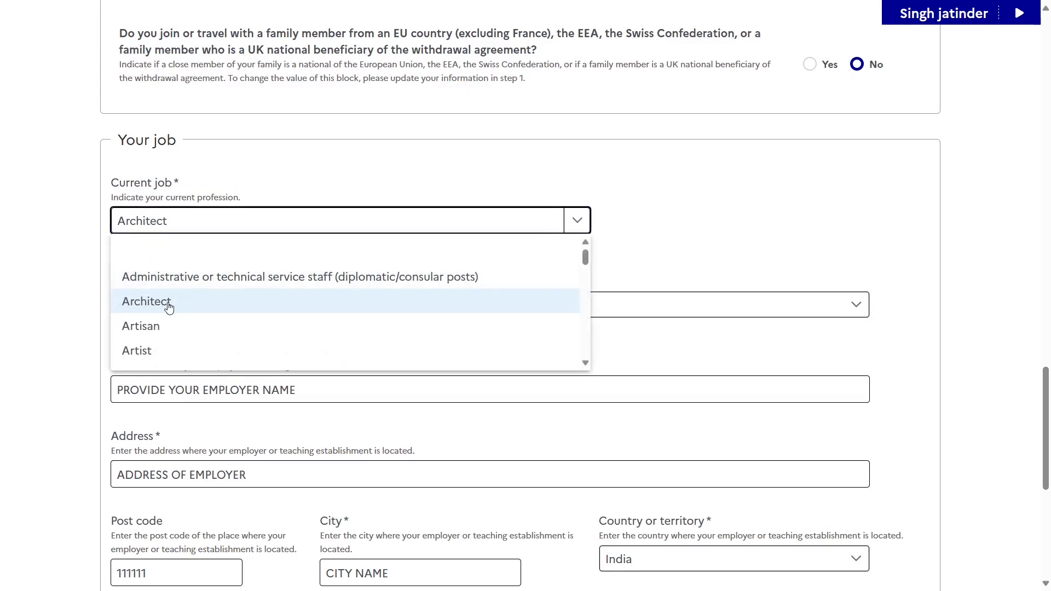
{"action": "scroll", "coordinate": [169, 308], "scroll_direction": "down", "scroll_amount": 8}
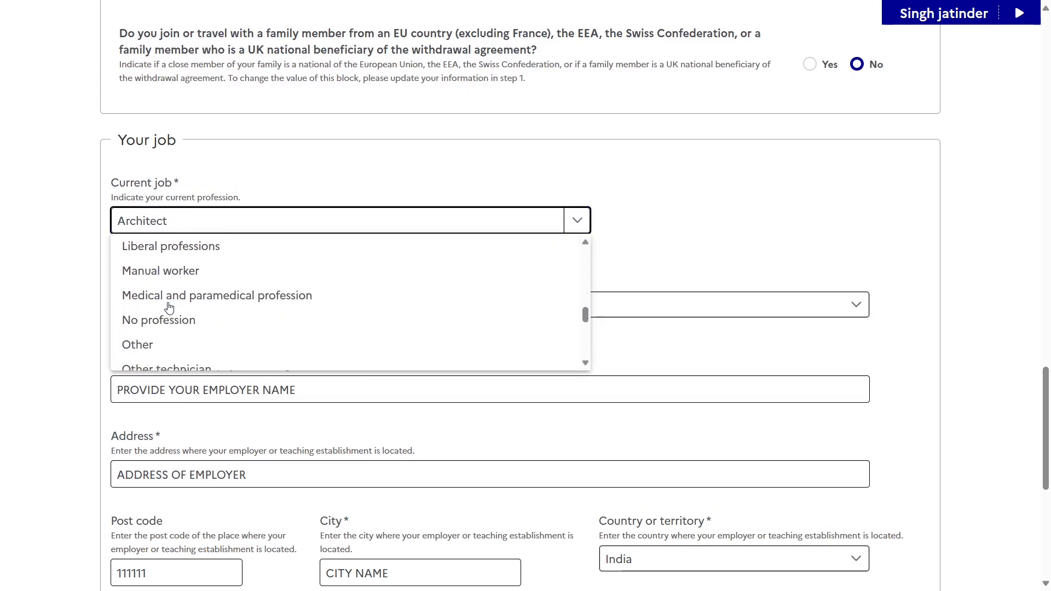
{"action": "scroll", "coordinate": [169, 307], "scroll_direction": "down", "scroll_amount": 2}
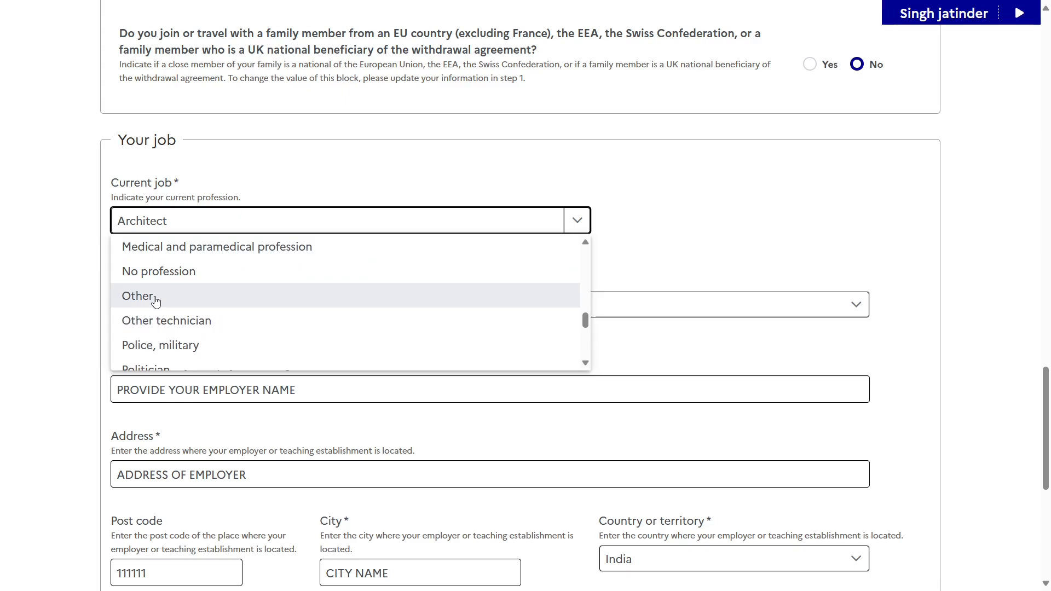
{"action": "left_click", "coordinate": [59, 288]}
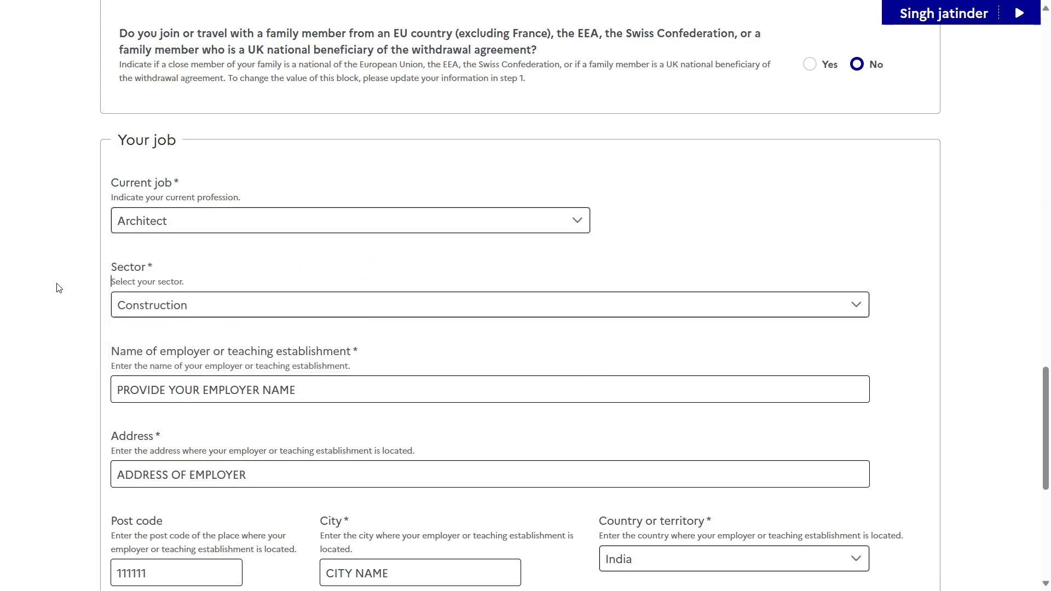
Step: Check the sector options and the employer name and address fields in the job section
{"action": "scroll", "coordinate": [58, 288], "scroll_direction": "down", "scroll_amount": 1}
{"action": "left_click", "coordinate": [148, 247]}
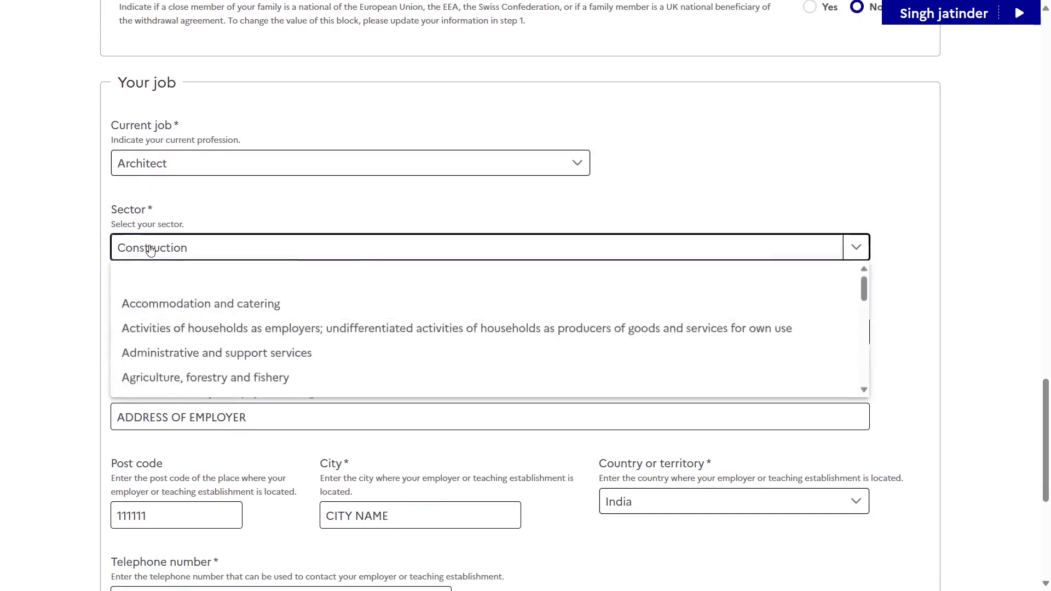
{"action": "left_click", "coordinate": [102, 300]}
{"action": "left_click_drag", "start_coordinate": [111, 296], "coordinate": [341, 295]}
{"action": "left_click_drag", "start_coordinate": [112, 381], "coordinate": [170, 383]}
Step: Review the employer's city, country, telephone and email fields and continue to the Your last visa step
{"action": "scroll", "coordinate": [111, 425], "scroll_direction": "down", "scroll_amount": 1}
{"action": "left_click_drag", "start_coordinate": [328, 381], "coordinate": [360, 374]}
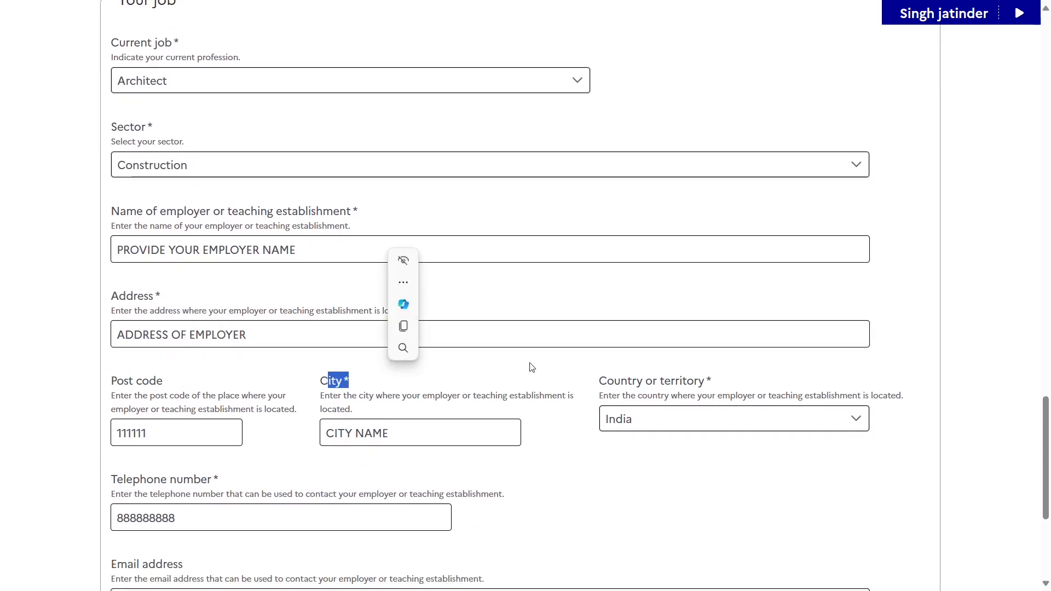
{"action": "double_click", "coordinate": [616, 380]}
{"action": "triple_click", "coordinate": [148, 479]}
{"action": "scroll", "coordinate": [117, 476], "scroll_direction": "down", "scroll_amount": 1}
{"action": "double_click", "coordinate": [129, 515]}
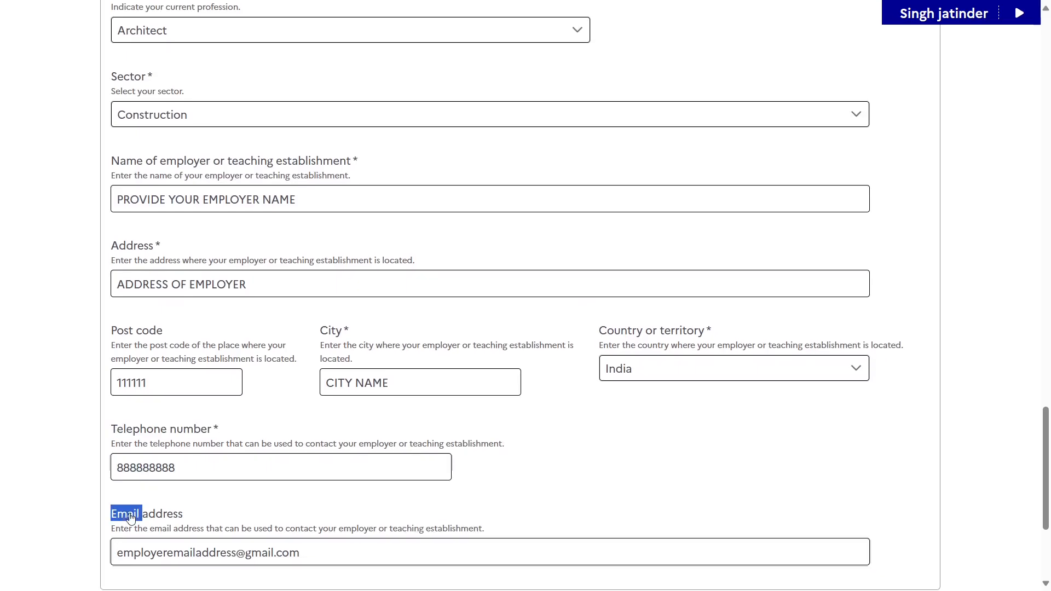
{"action": "left_click", "coordinate": [51, 497]}
{"action": "scroll", "coordinate": [547, 431], "scroll_direction": "down", "scroll_amount": 4}
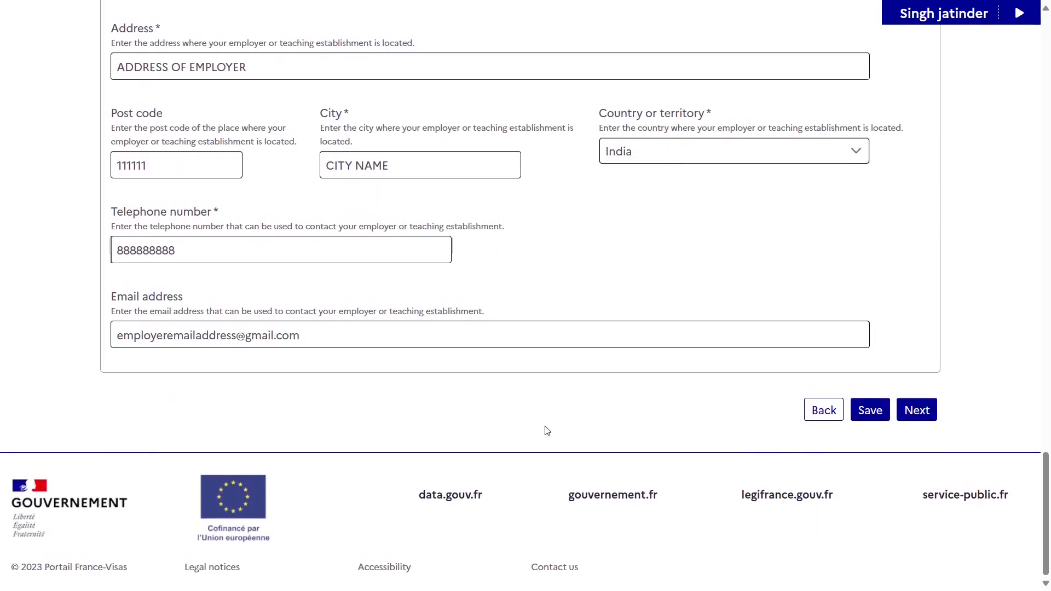
{"action": "left_click", "coordinate": [924, 411]}
Step: Check the previous Schengen visa question, answer No to previously taken digital fingerprints, and continue to the Your stay step
{"action": "left_click_drag", "start_coordinate": [111, 235], "coordinate": [299, 236]}
{"action": "left_click_drag", "start_coordinate": [119, 311], "coordinate": [437, 307]}
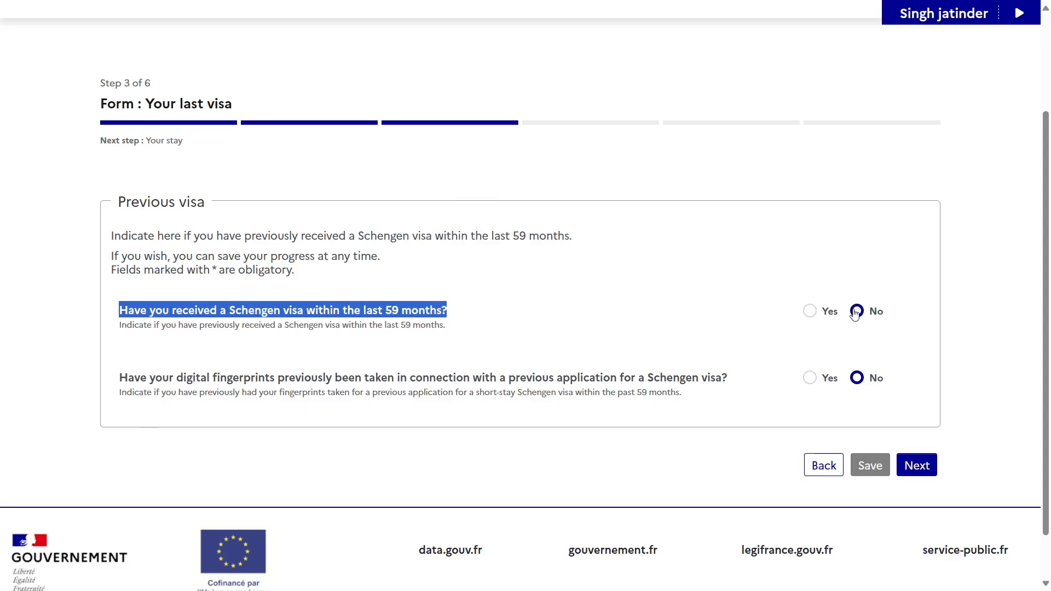
{"action": "left_click", "coordinate": [119, 378]}
{"action": "left_click_drag", "start_coordinate": [129, 379], "coordinate": [691, 377]}
{"action": "left_click_drag", "start_coordinate": [380, 392], "coordinate": [683, 399]}
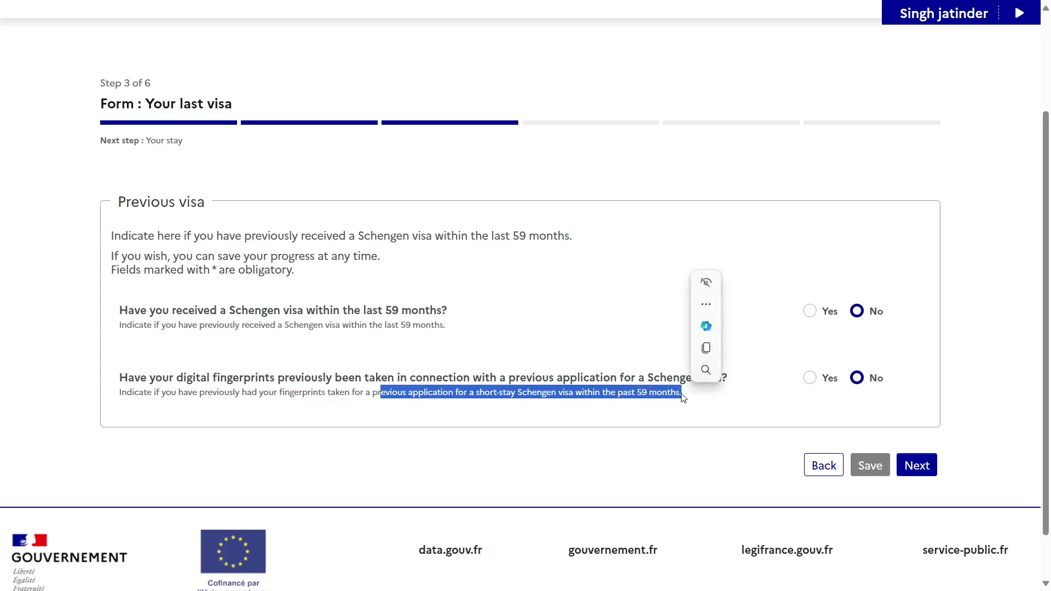
{"action": "left_click", "coordinate": [858, 379]}
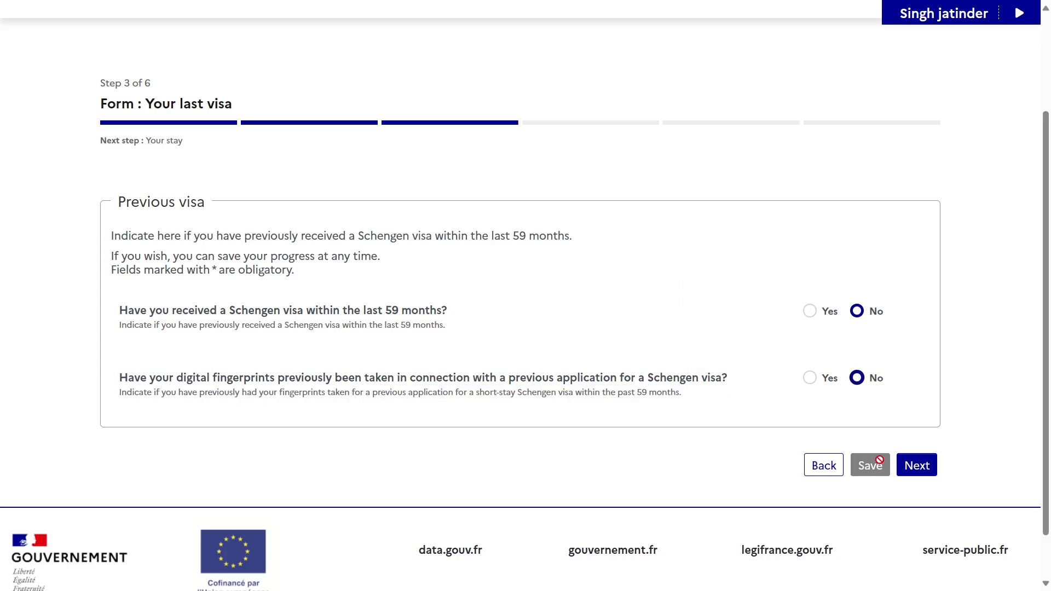
{"action": "left_click", "coordinate": [918, 466]}
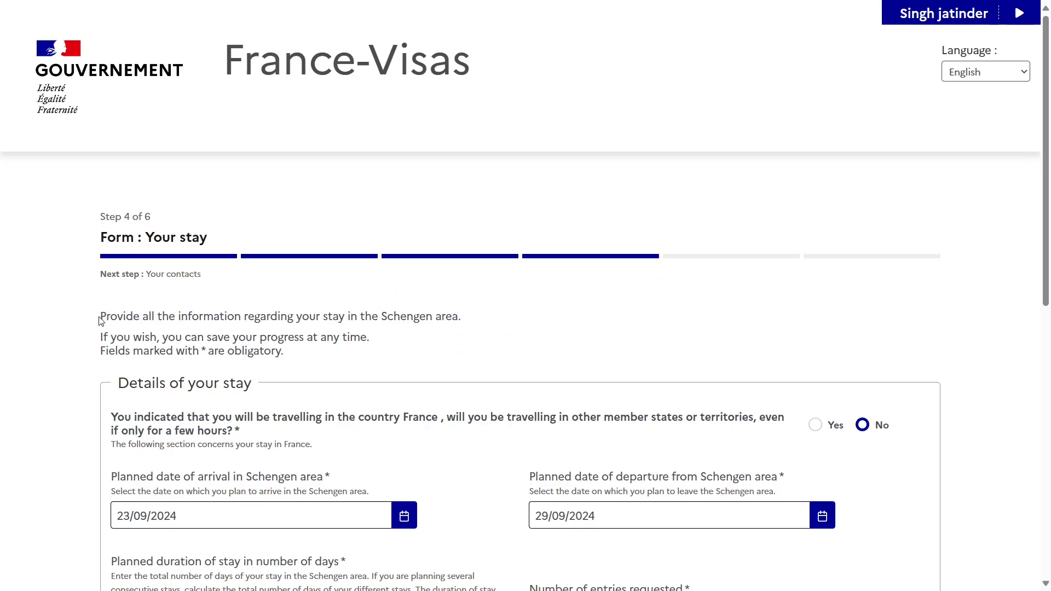
Step: Read the Your stay instructions and the question about travelling in member states or territories other than France
{"action": "left_click_drag", "start_coordinate": [100, 321], "coordinate": [482, 323]}
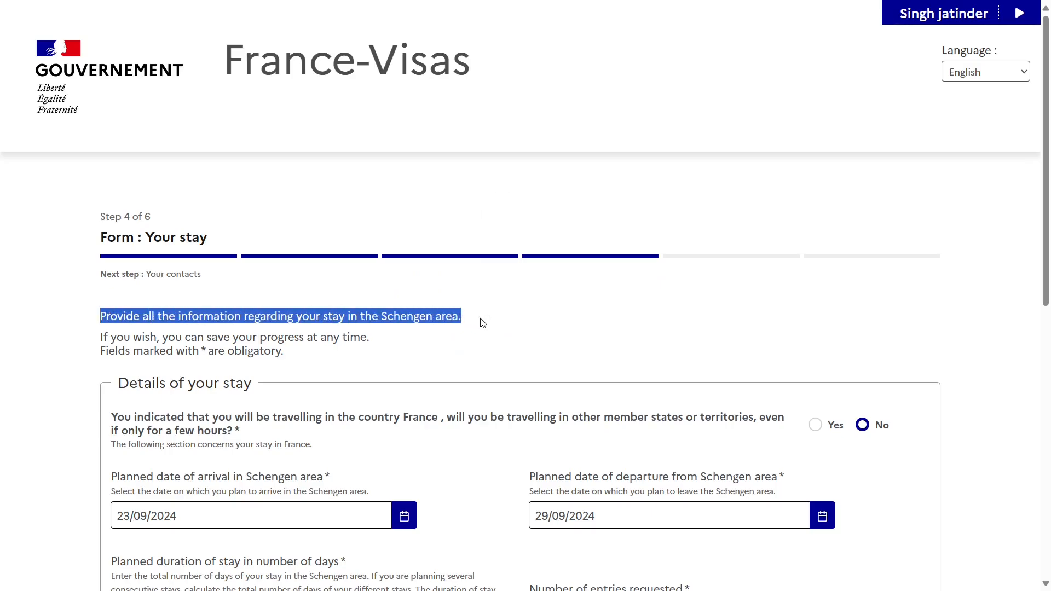
{"action": "scroll", "coordinate": [482, 322], "scroll_direction": "down", "scroll_amount": 3}
{"action": "triple_click", "coordinate": [159, 222]}
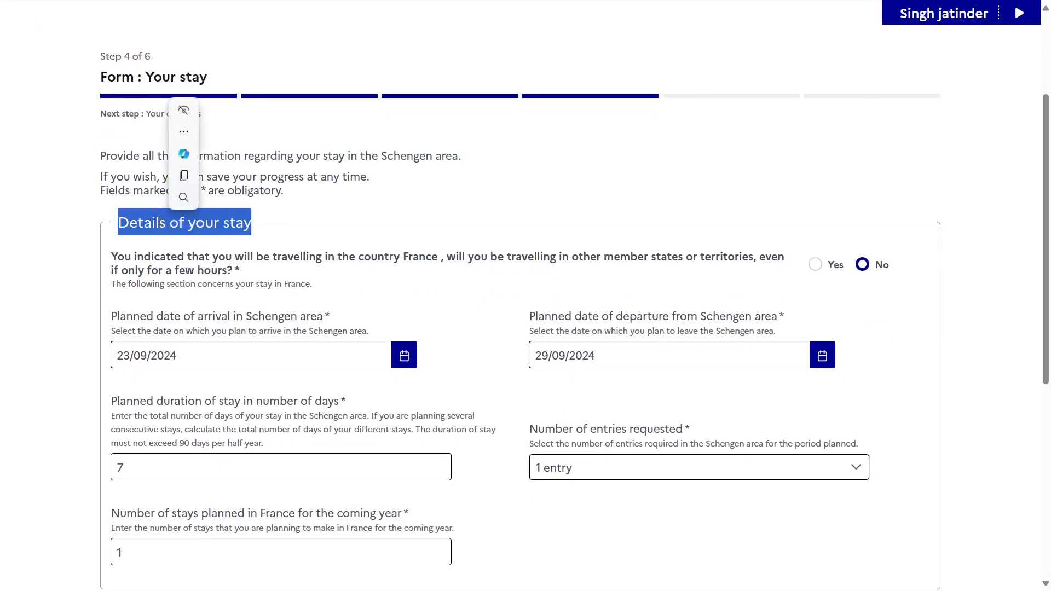
{"action": "left_click", "coordinate": [344, 215]}
{"action": "scroll", "coordinate": [344, 215], "scroll_direction": "down", "scroll_amount": 1}
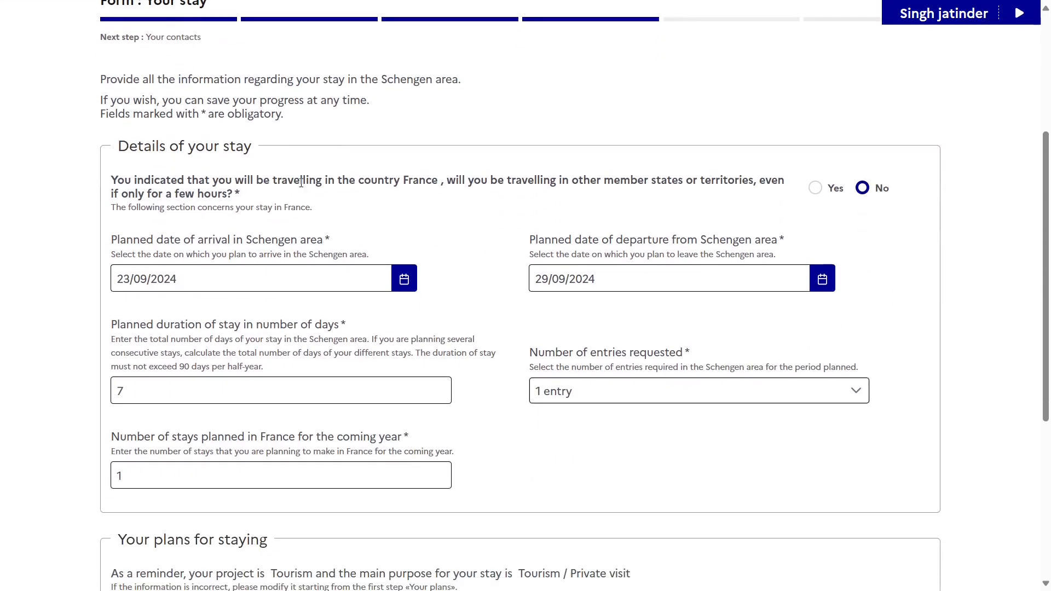
{"action": "left_click_drag", "start_coordinate": [117, 180], "coordinate": [490, 198]}
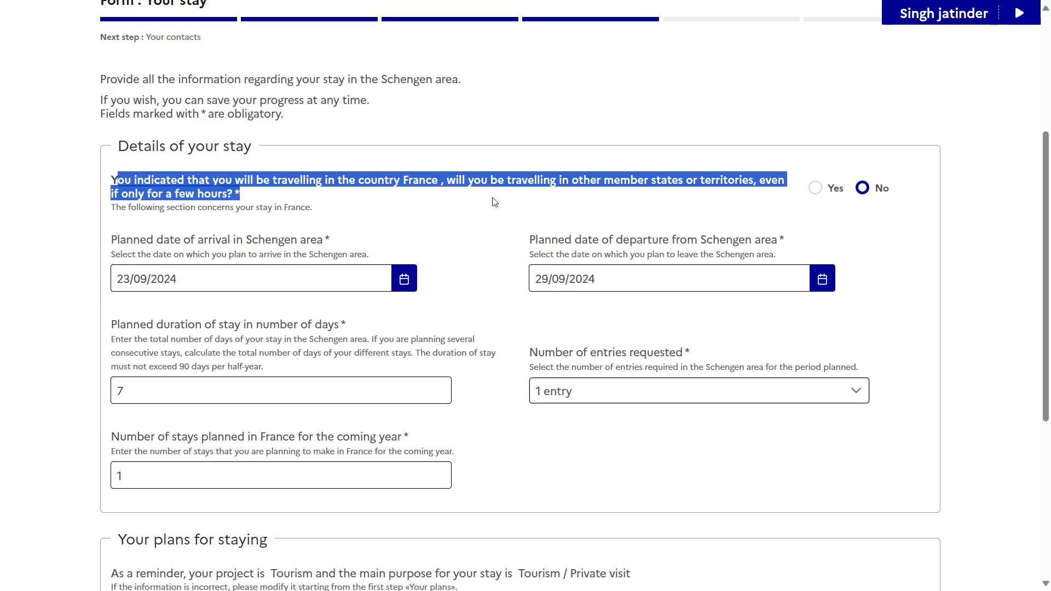
Step: Try answering Yes to travelling in other member states and look through the list of other destination states or territories
{"action": "left_click", "coordinate": [930, 192]}
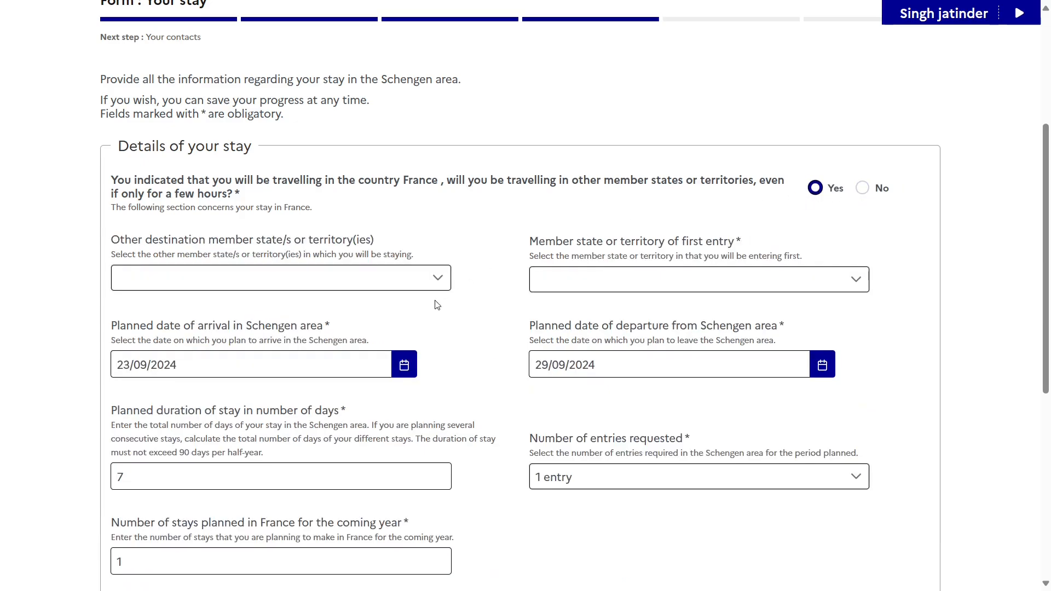
{"action": "left_click", "coordinate": [178, 275]}
{"action": "scroll", "coordinate": [207, 420], "scroll_direction": "down", "scroll_amount": 3}
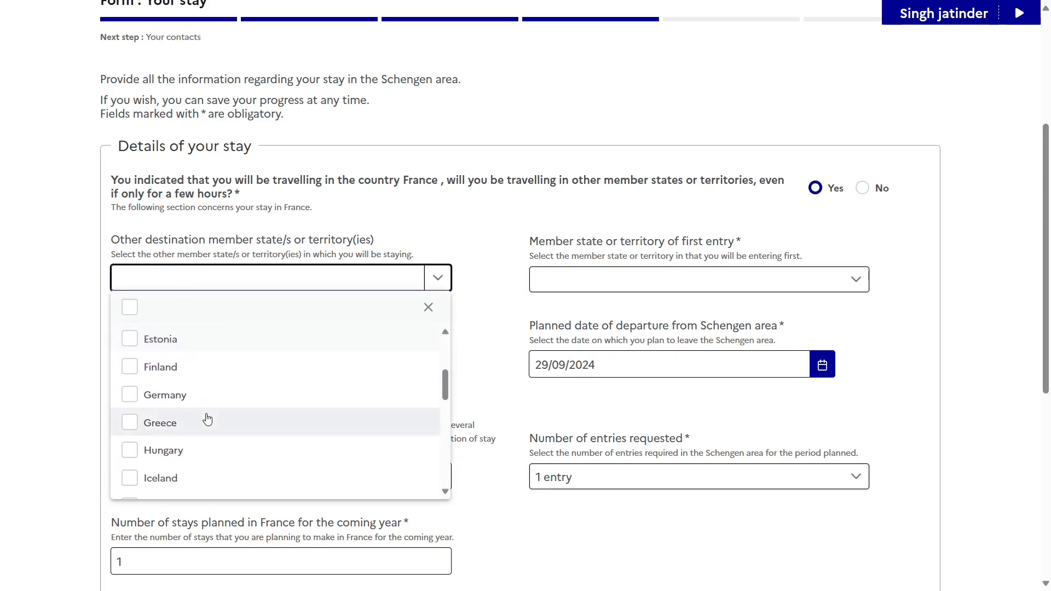
{"action": "scroll", "coordinate": [207, 420], "scroll_direction": "down", "scroll_amount": 2}
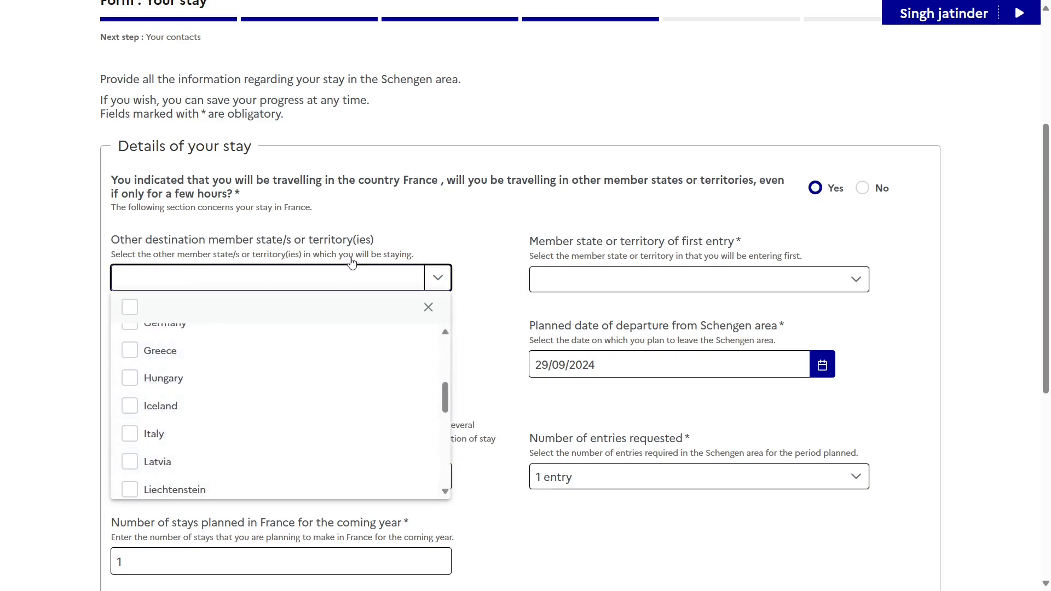
{"action": "left_click", "coordinate": [489, 198]}
Step: Look through the member states of first entry and set the answer on travelling in other member states back to No
{"action": "left_click", "coordinate": [620, 286]}
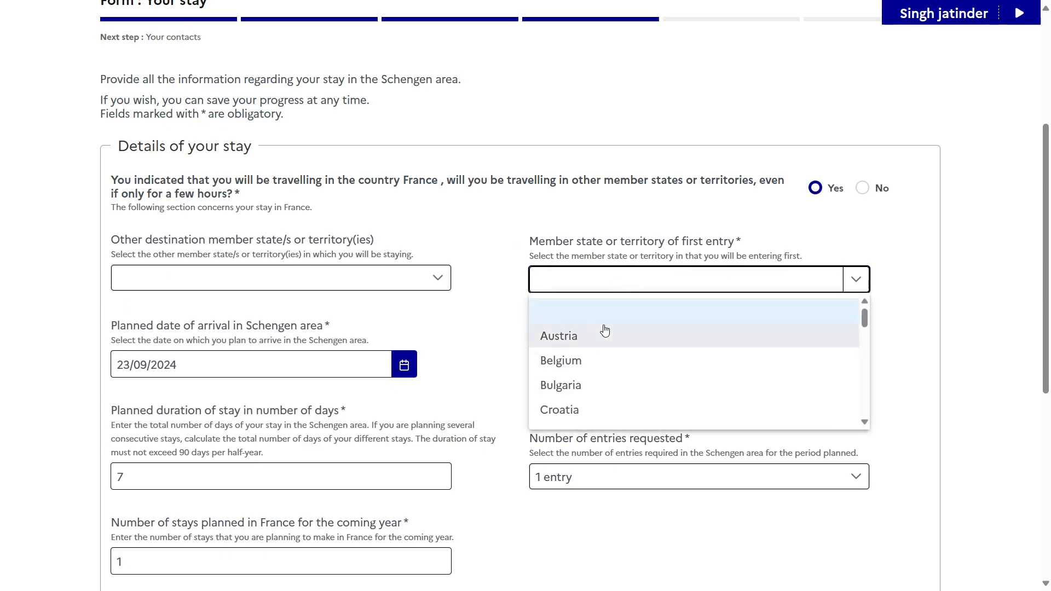
{"action": "scroll", "coordinate": [605, 330], "scroll_direction": "down", "scroll_amount": 4}
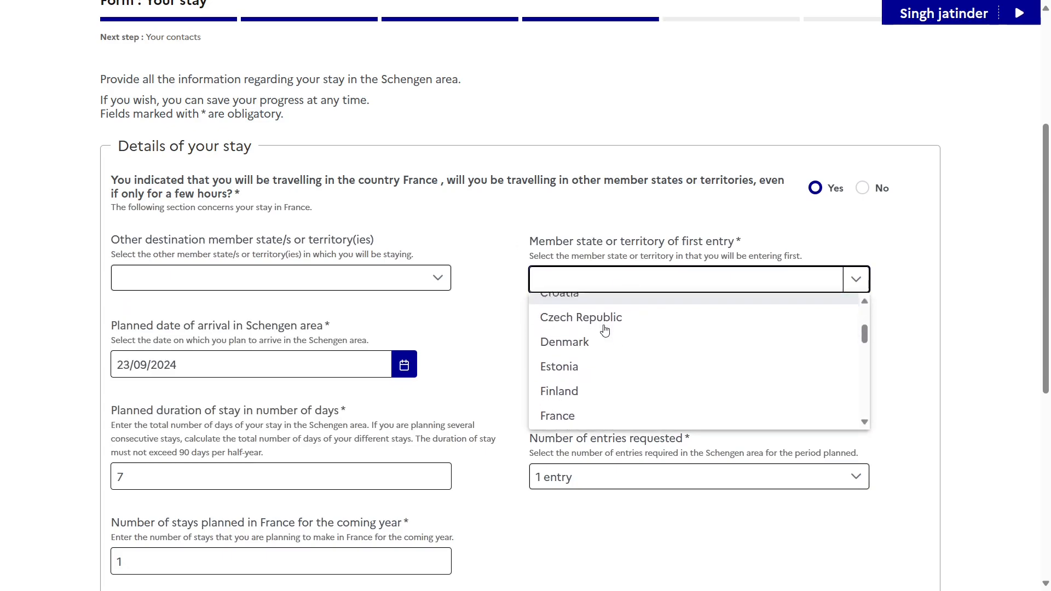
{"action": "scroll", "coordinate": [605, 331], "scroll_direction": "down", "scroll_amount": 2}
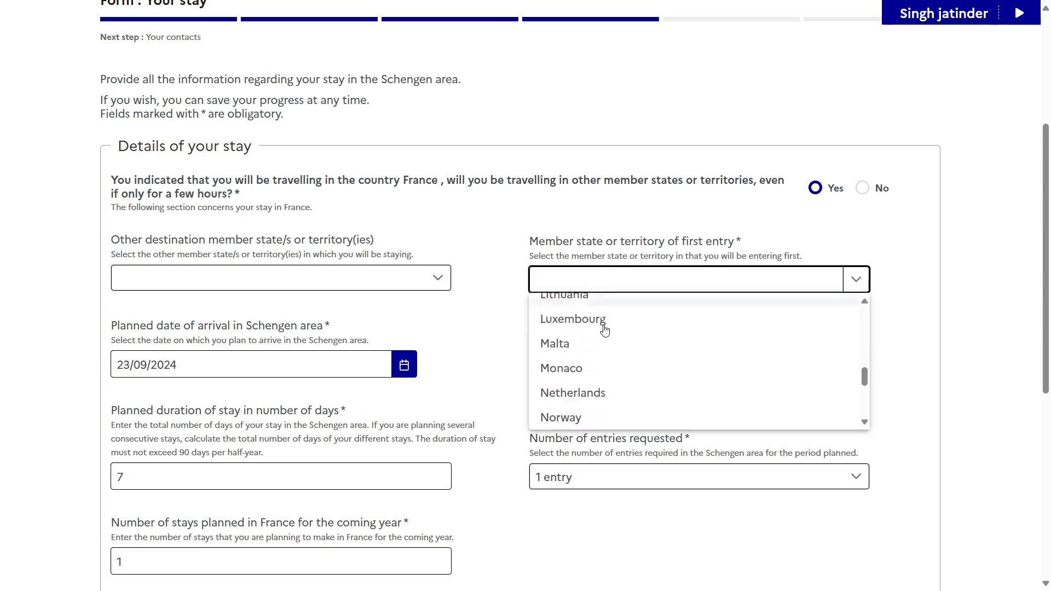
{"action": "left_click", "coordinate": [828, 225]}
{"action": "left_click", "coordinate": [863, 192]}
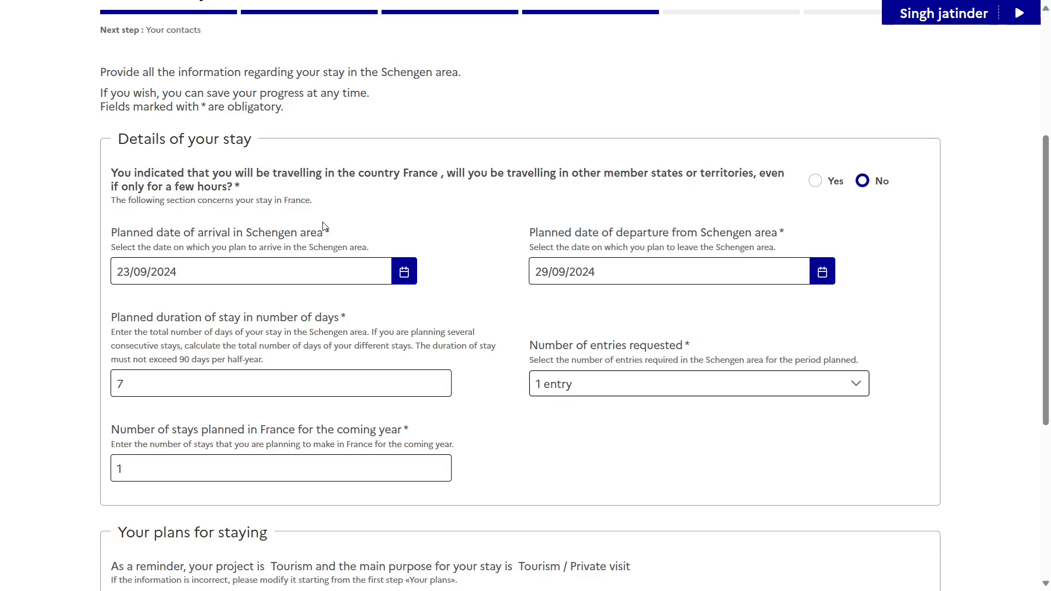
Step: Review the planned arrival and departure dates and read the instructions for the planned duration of stay
{"action": "triple_click", "coordinate": [216, 236]}
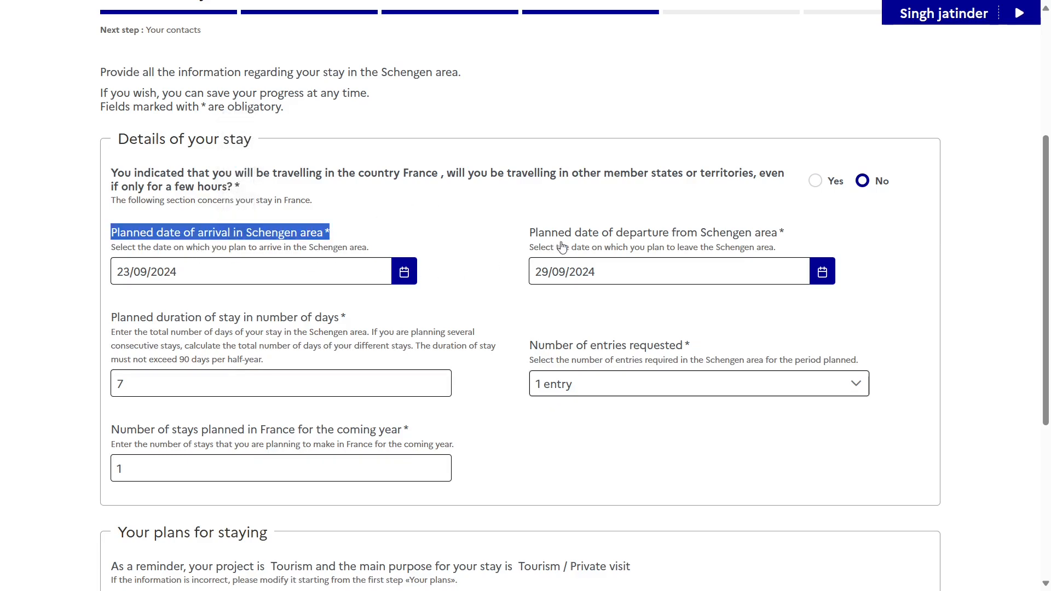
{"action": "triple_click", "coordinate": [590, 234]}
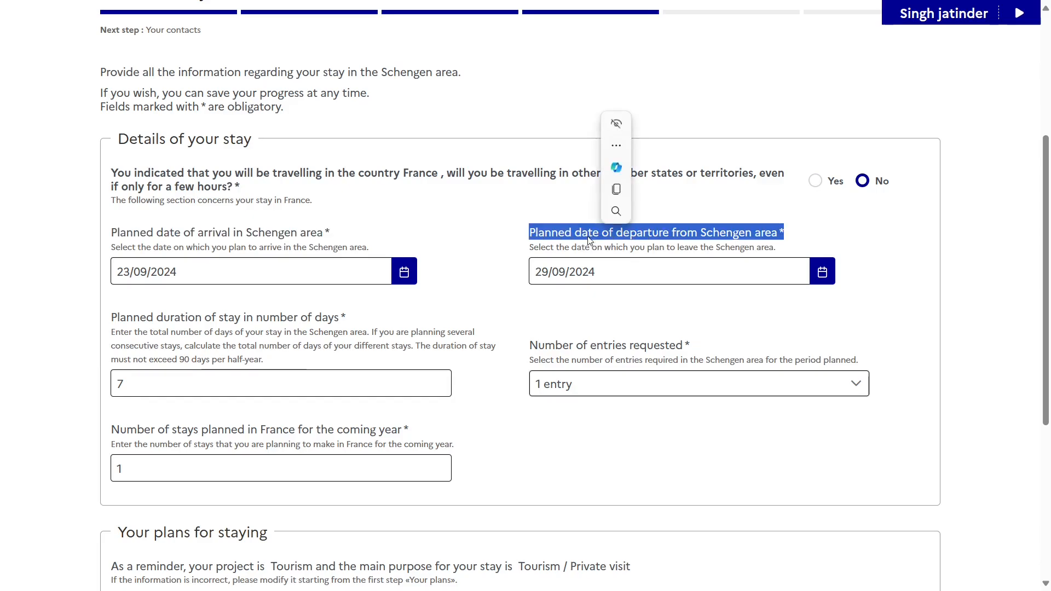
{"action": "scroll", "coordinate": [467, 338], "scroll_direction": "down", "scroll_amount": 1}
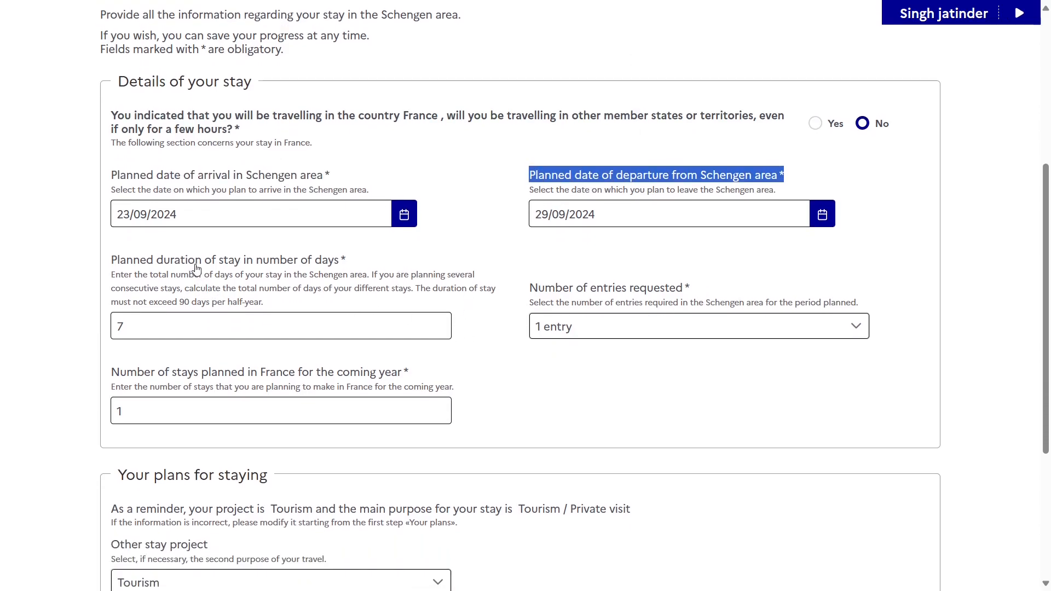
{"action": "triple_click", "coordinate": [197, 262]}
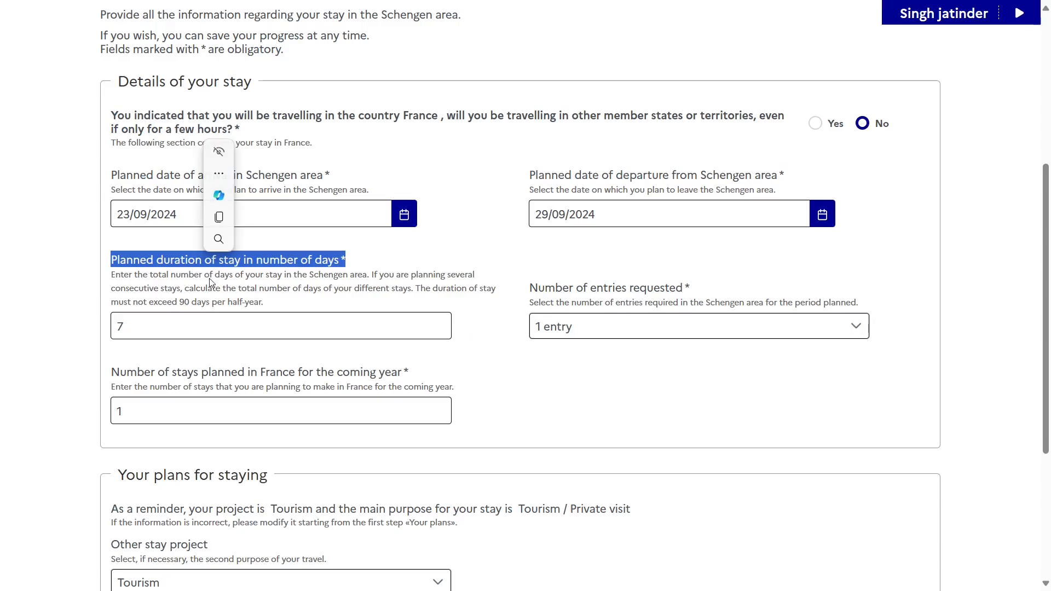
{"action": "left_click", "coordinate": [211, 283]}
{"action": "left_click_drag", "start_coordinate": [113, 276], "coordinate": [274, 303]}
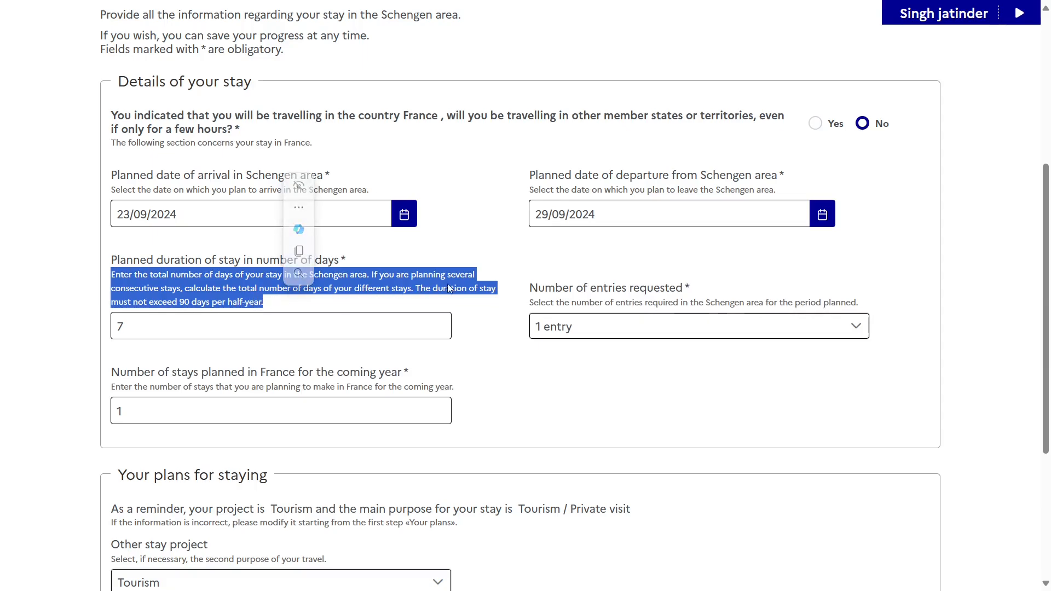
{"action": "left_click", "coordinate": [480, 296]}
{"action": "left_click", "coordinate": [350, 326]}
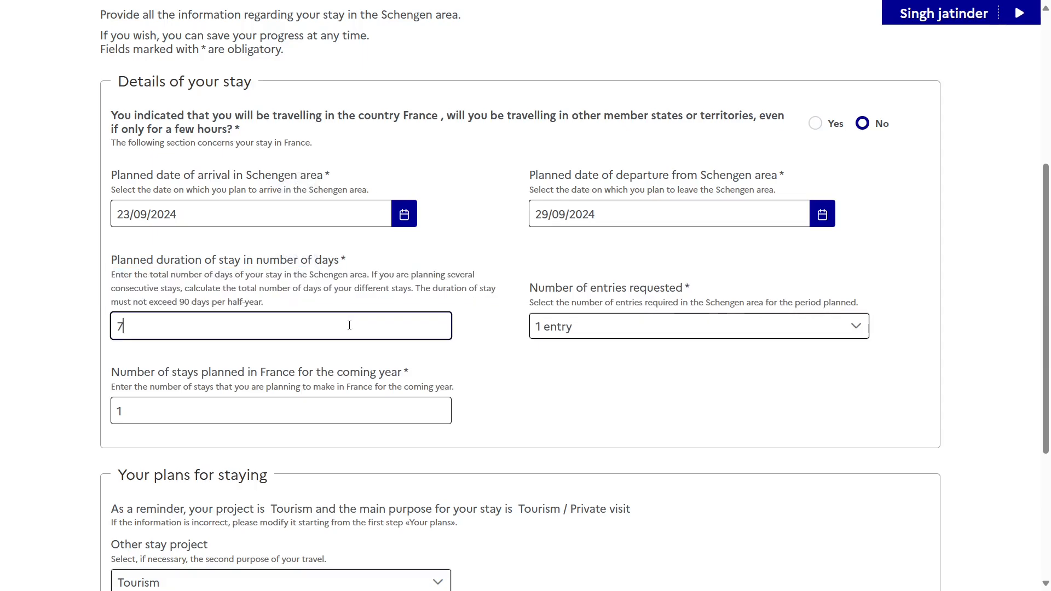
{"action": "left_click", "coordinate": [522, 365]}
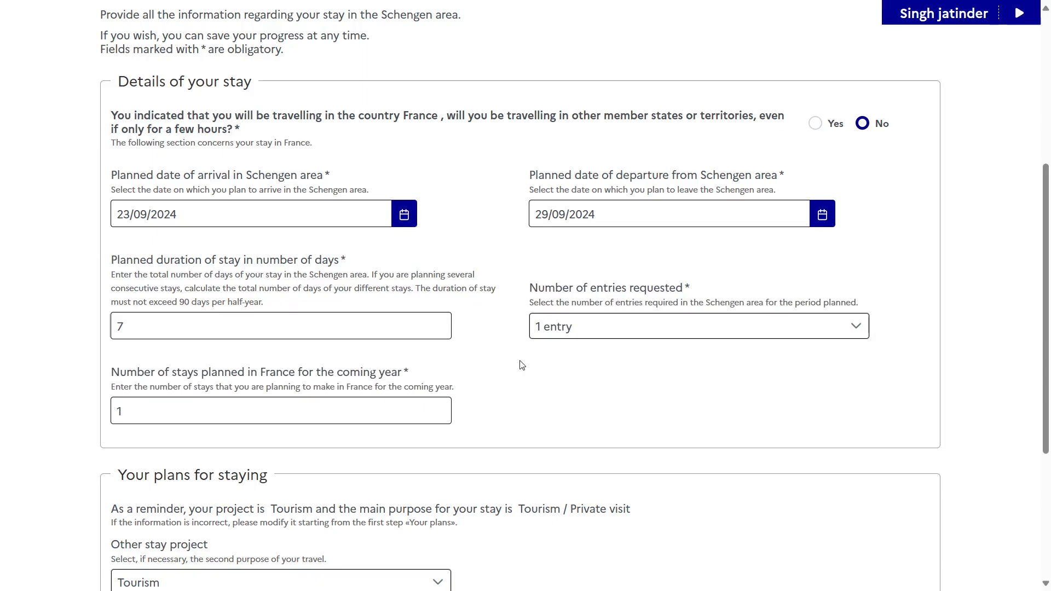
Step: Try Multiple entries as the number of entries requested and set it back to 1 entry
{"action": "scroll", "coordinate": [522, 365], "scroll_direction": "down", "scroll_amount": 1}
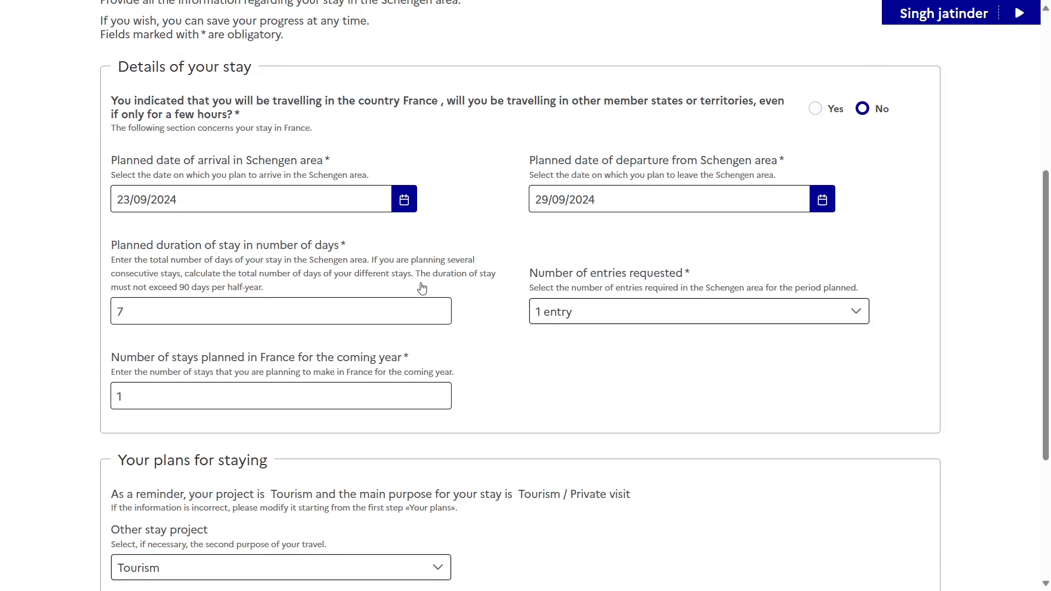
{"action": "double_click", "coordinate": [561, 278]}
{"action": "left_click", "coordinate": [561, 279]}
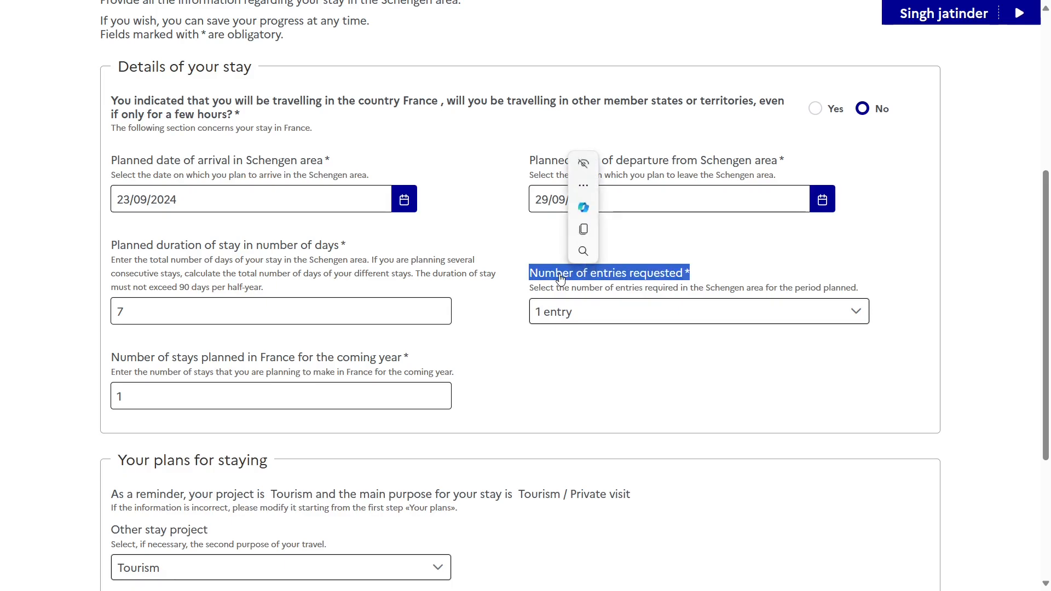
{"action": "left_click", "coordinate": [586, 313]}
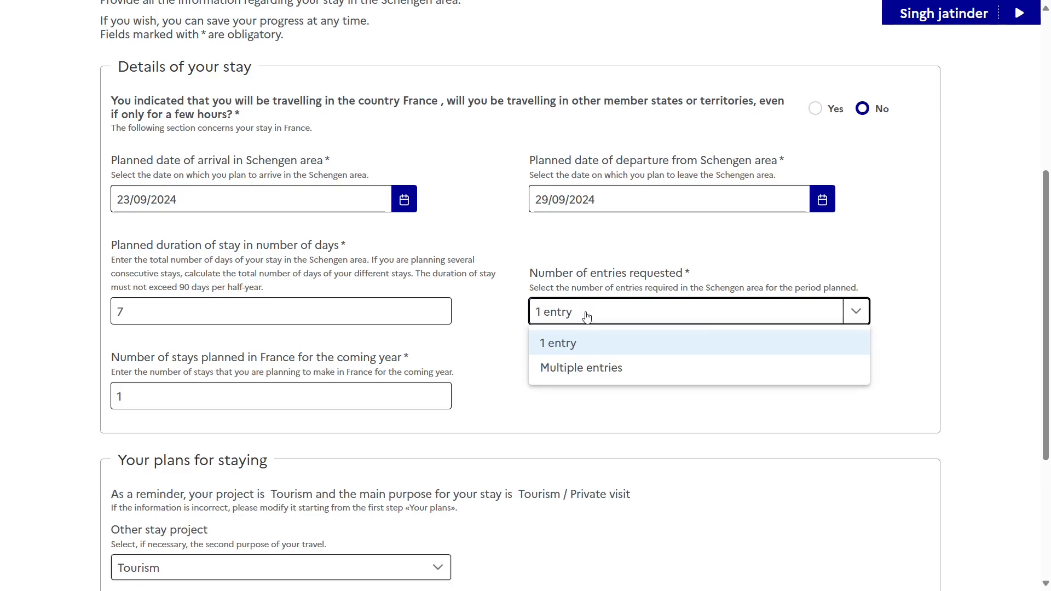
{"action": "left_click", "coordinate": [582, 370]}
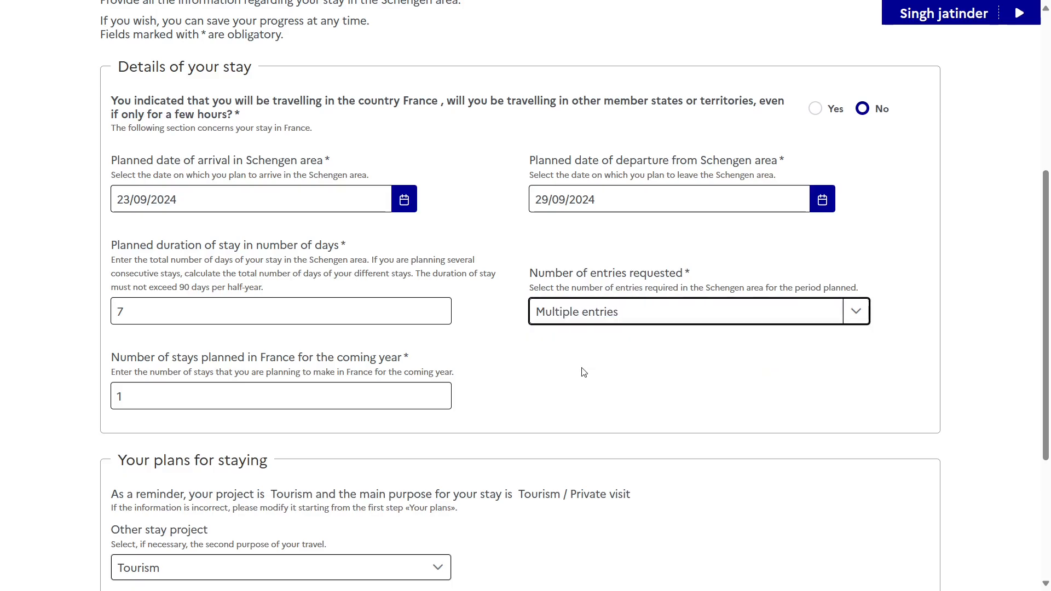
{"action": "left_click", "coordinate": [601, 316]}
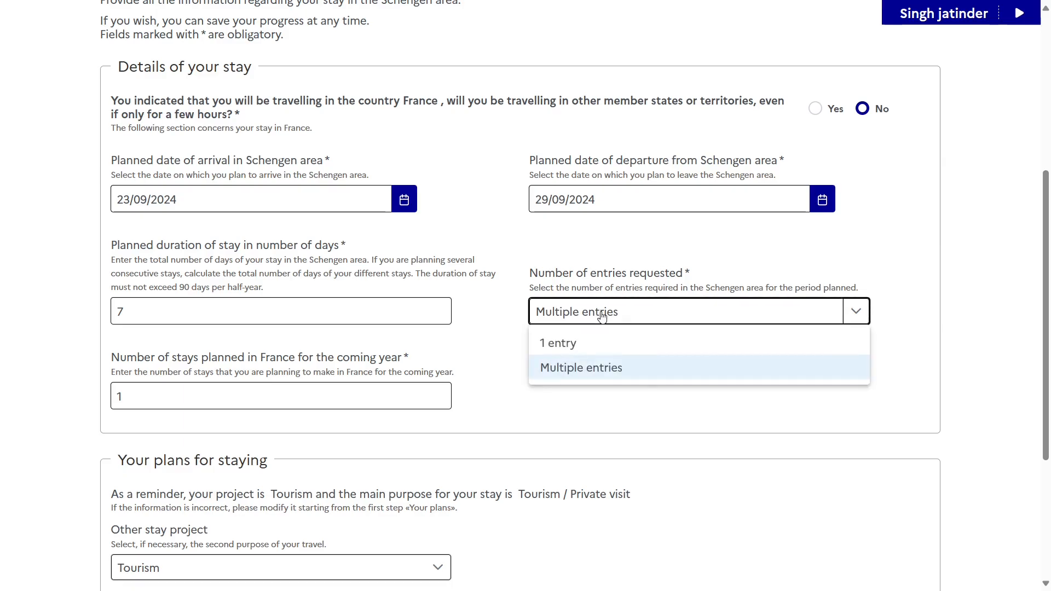
{"action": "left_click", "coordinate": [576, 345]}
{"action": "left_click", "coordinate": [564, 363]}
{"action": "scroll", "coordinate": [564, 364], "scroll_direction": "down", "scroll_amount": 1}
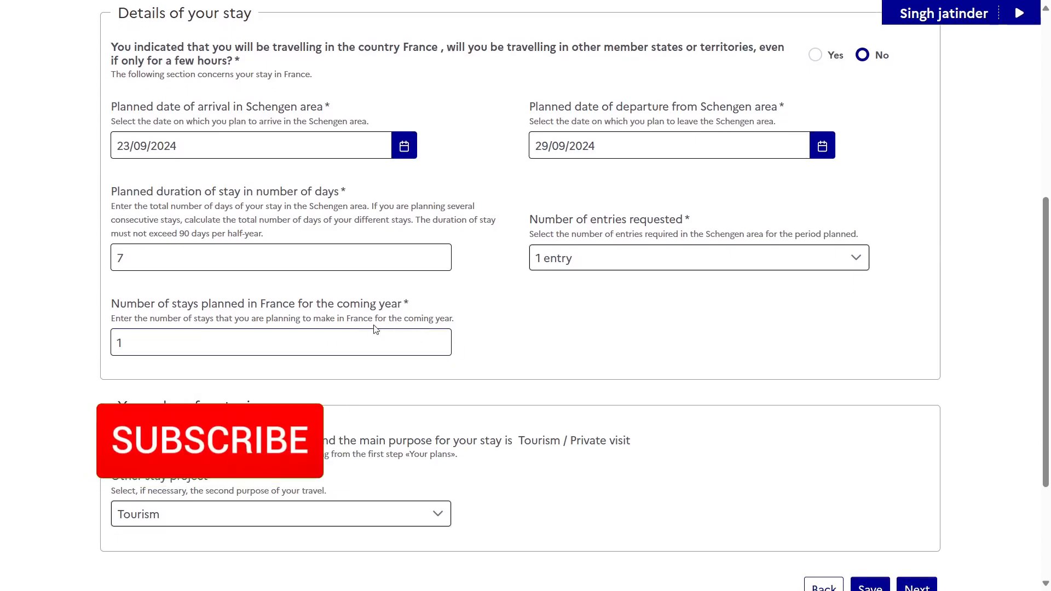
Step: Read the Your plans for staying section with its reminder of the project and main purpose of the stay
{"action": "scroll", "coordinate": [441, 331], "scroll_direction": "down", "scroll_amount": 3}
{"action": "left_click_drag", "start_coordinate": [114, 257], "coordinate": [280, 259]}
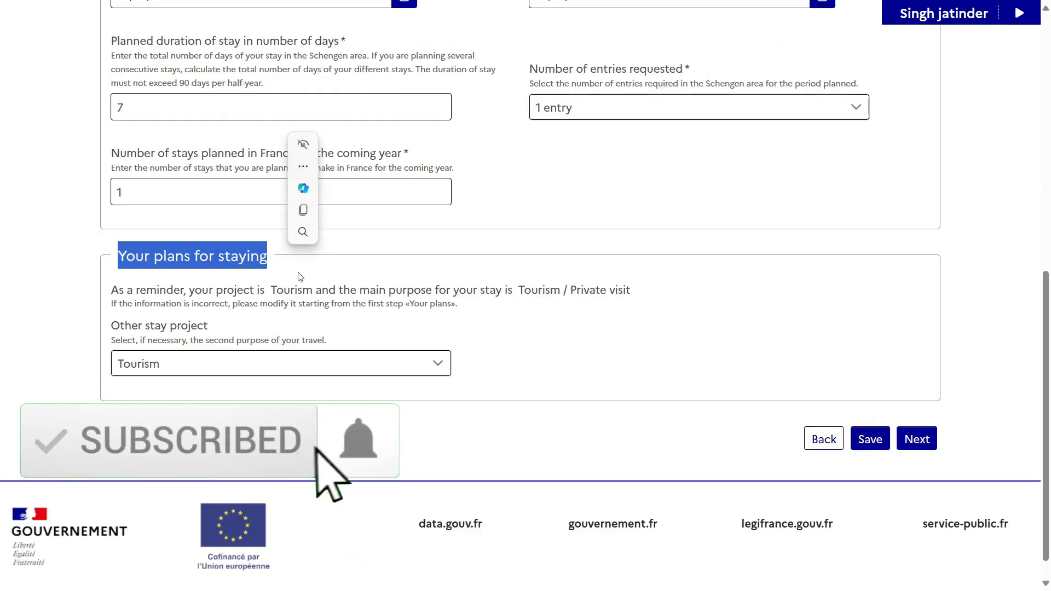
{"action": "left_click", "coordinate": [297, 290]}
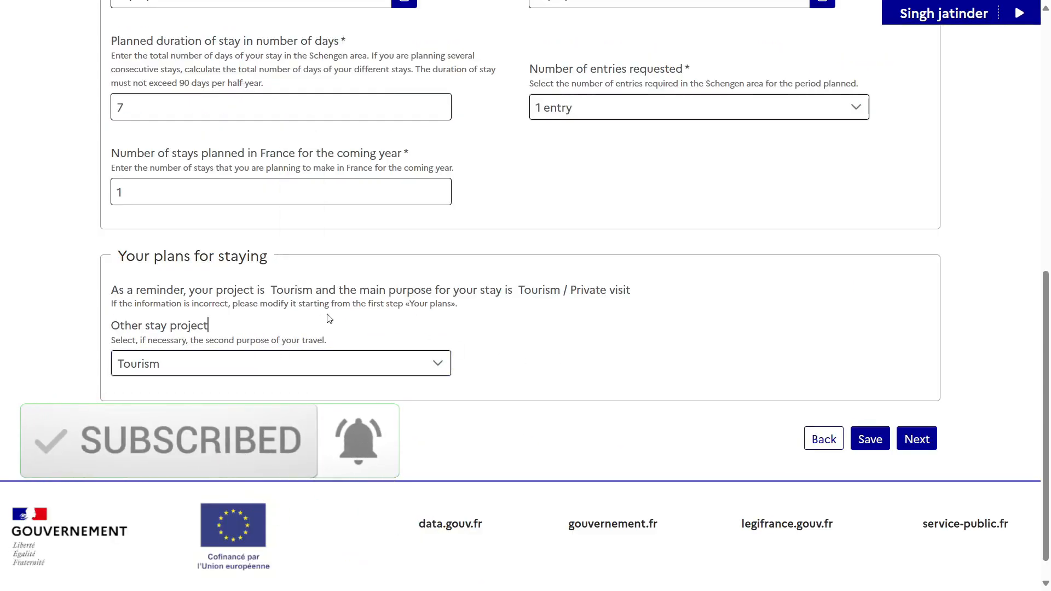
{"action": "triple_click", "coordinate": [373, 289]}
{"action": "left_click", "coordinate": [585, 357]}
Step: Select Tourism as the other stay project and continue to the Your contacts step
{"action": "left_click", "coordinate": [415, 363]}
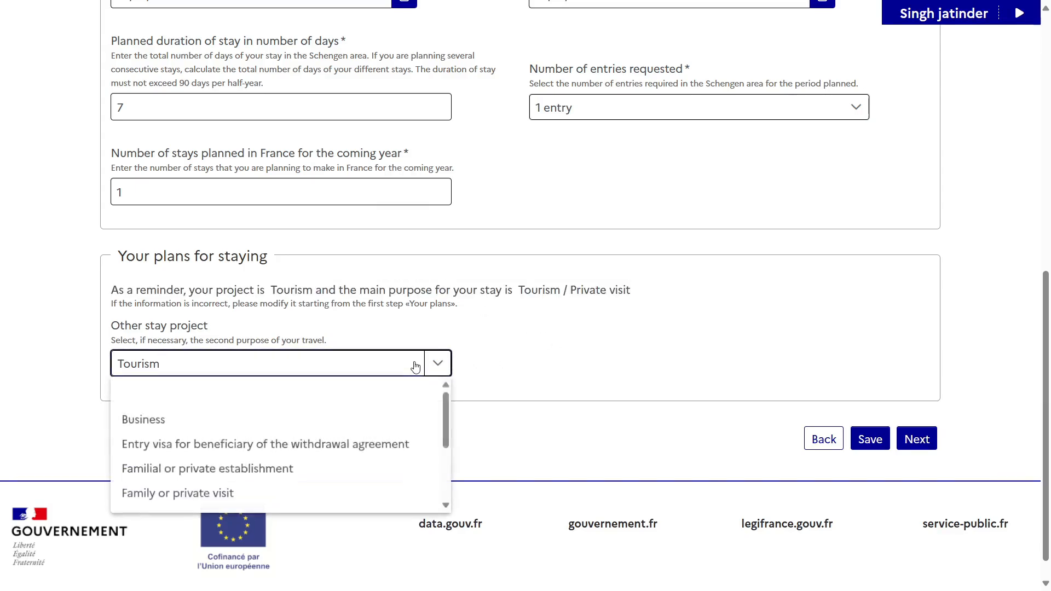
{"action": "scroll", "coordinate": [380, 450], "scroll_direction": "up", "scroll_amount": 5}
{"action": "scroll", "coordinate": [380, 451], "scroll_direction": "down", "scroll_amount": 5}
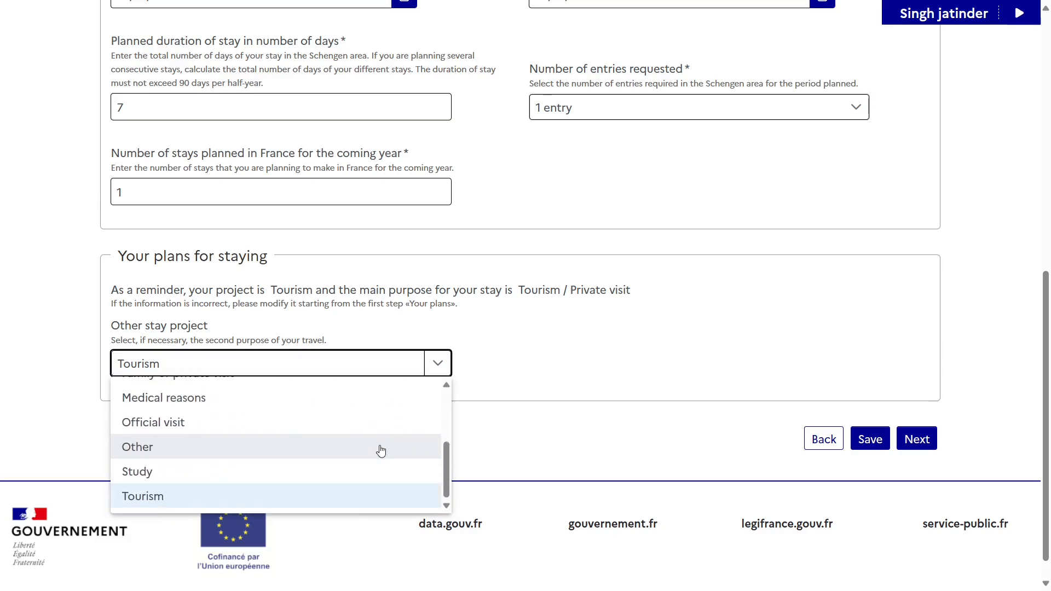
{"action": "left_click", "coordinate": [332, 500]}
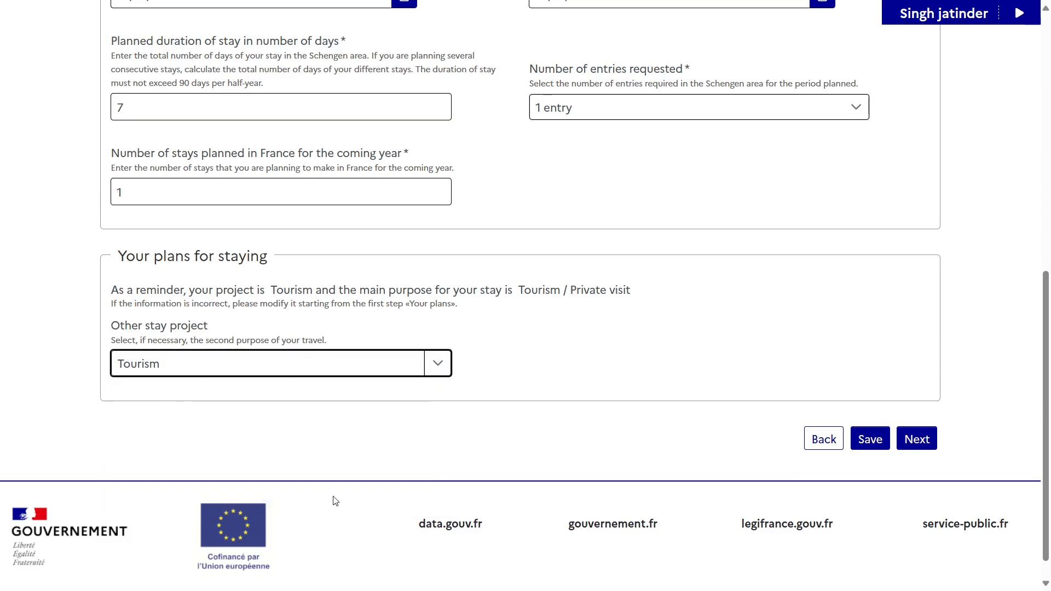
{"action": "left_click", "coordinate": [907, 437]}
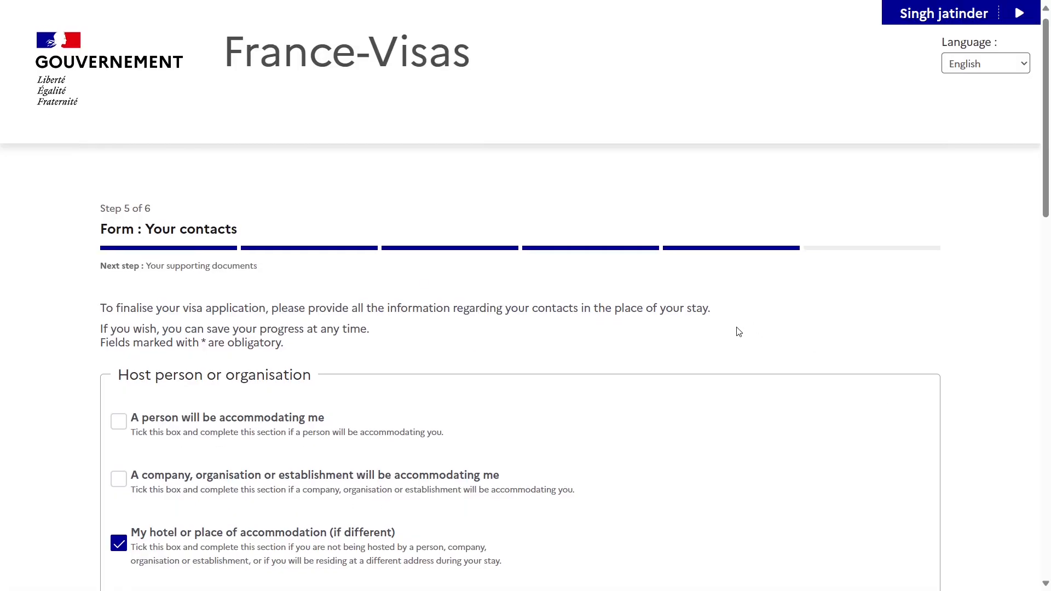
Step: Read the Your contacts introduction and the option for being accommodated by a person
{"action": "scroll", "coordinate": [739, 331], "scroll_direction": "down", "scroll_amount": 2}
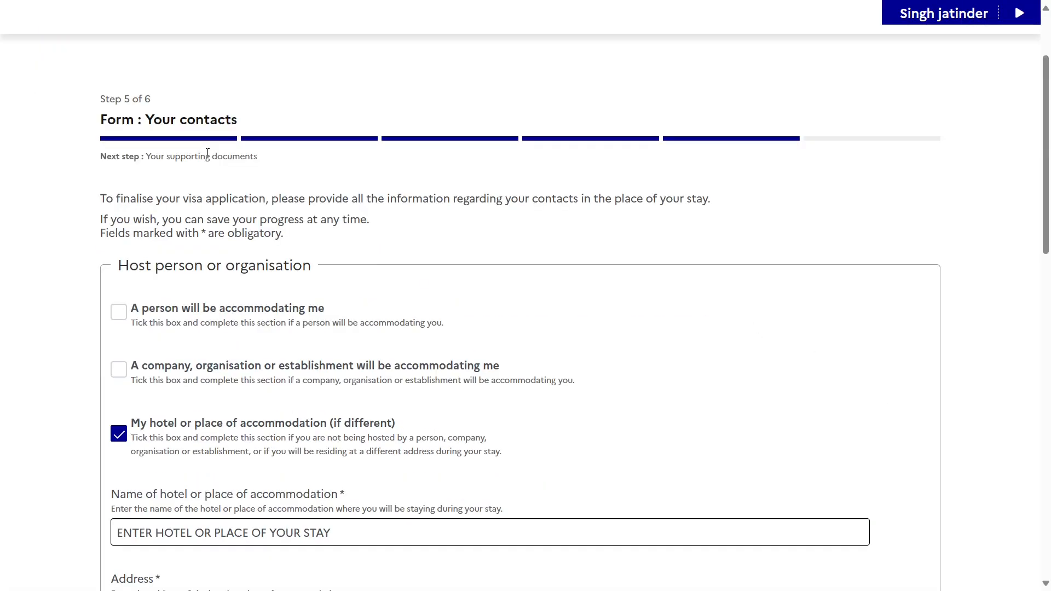
{"action": "scroll", "coordinate": [218, 217], "scroll_direction": "up", "scroll_amount": 2}
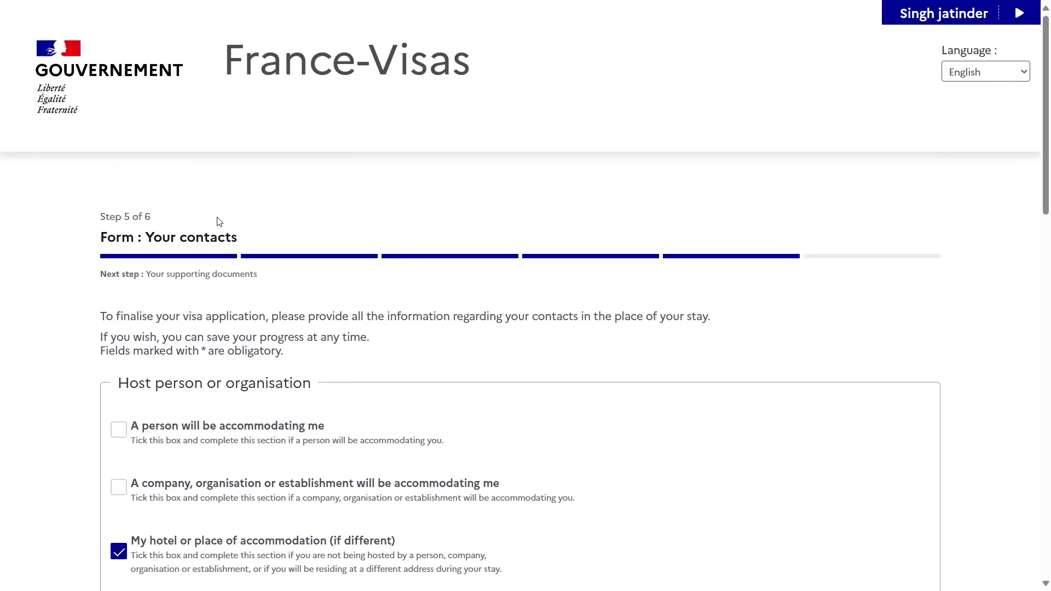
{"action": "scroll", "coordinate": [218, 219], "scroll_direction": "down", "scroll_amount": 1}
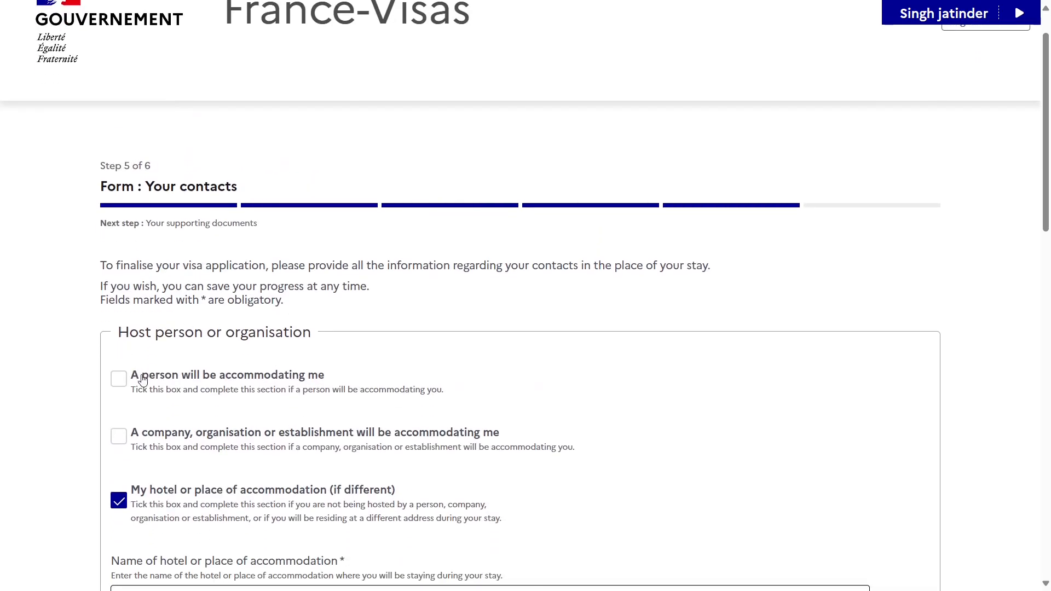
{"action": "left_click_drag", "start_coordinate": [141, 375], "coordinate": [329, 377]}
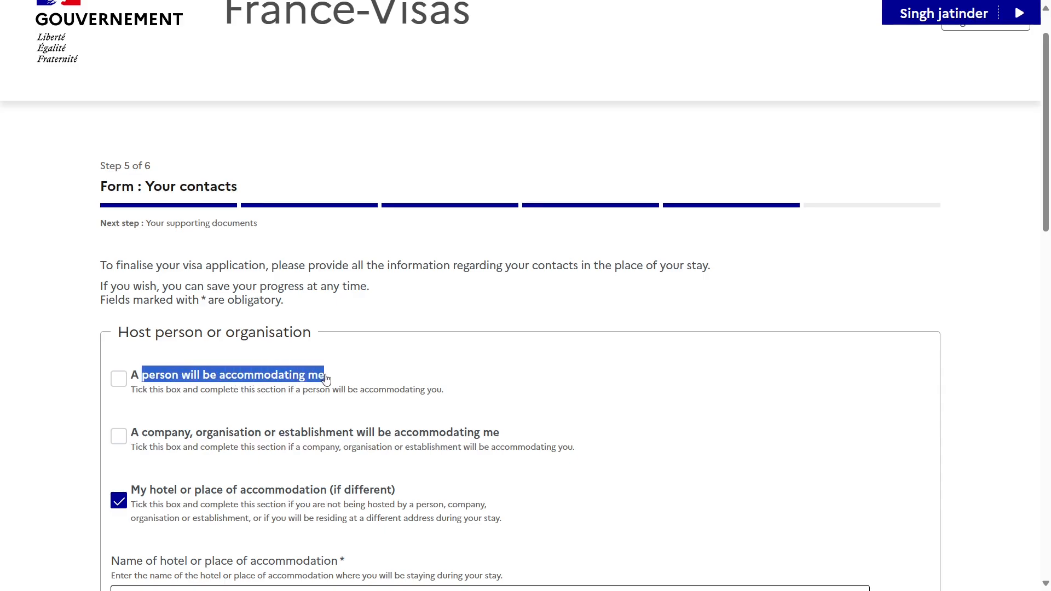
{"action": "left_click", "coordinate": [529, 289]}
Step: Try the options for accommodation by a person and by a company, organisation or establishment, clearing each one again
{"action": "left_click", "coordinate": [137, 387]}
{"action": "left_click", "coordinate": [137, 387]}
{"action": "scroll", "coordinate": [190, 400], "scroll_direction": "down", "scroll_amount": 1}
{"action": "scroll", "coordinate": [190, 399], "scroll_direction": "down", "scroll_amount": 1}
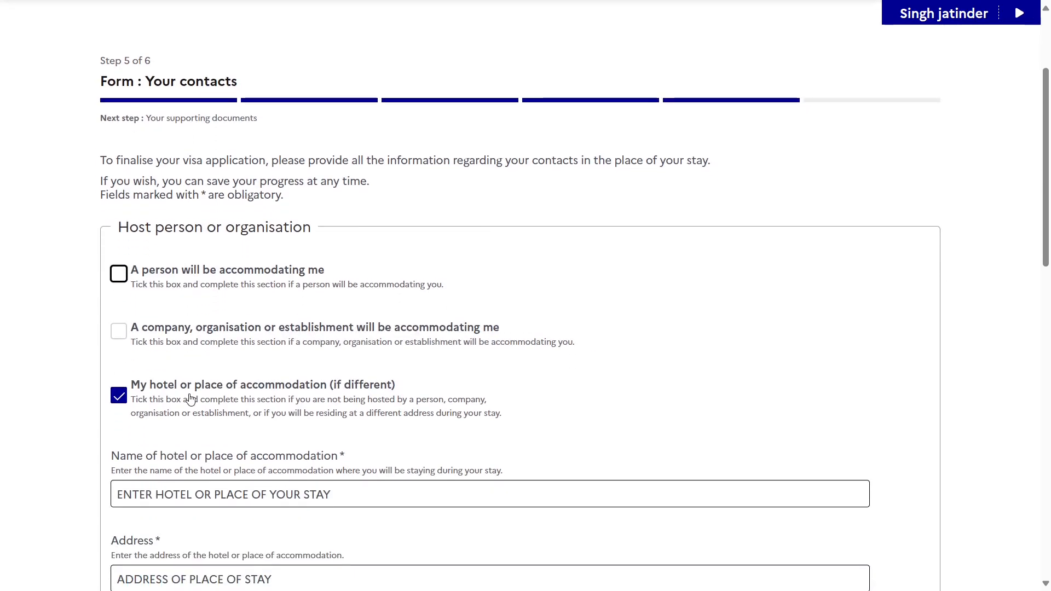
{"action": "scroll", "coordinate": [190, 400], "scroll_direction": "down", "scroll_amount": 1}
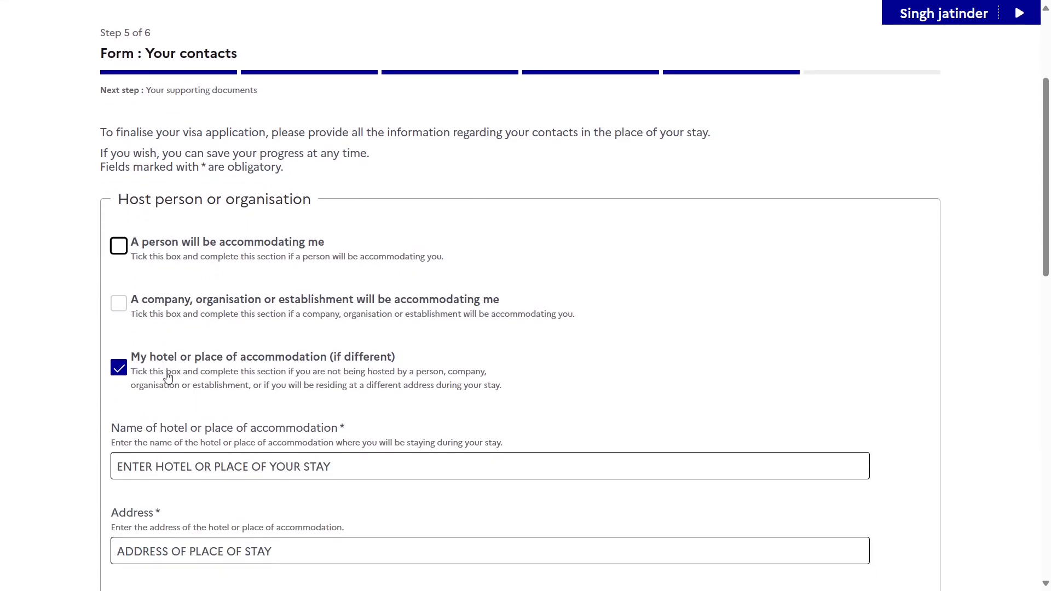
{"action": "left_click", "coordinate": [119, 304]}
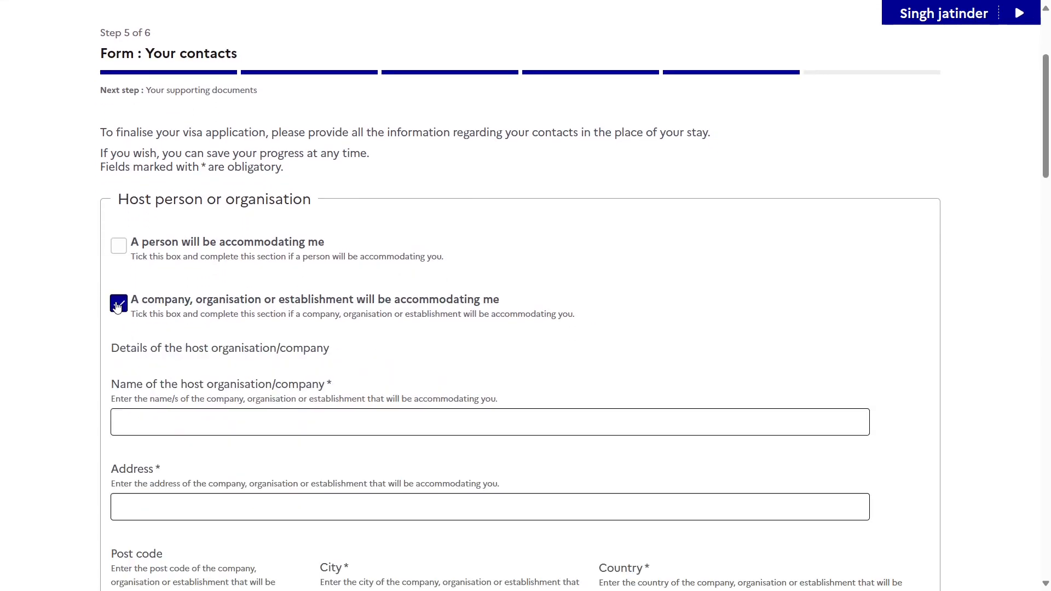
{"action": "left_click", "coordinate": [117, 306]}
Step: Review the My hotel or place of accommodation option and its name, address, city, telephone and email fields
{"action": "scroll", "coordinate": [115, 306], "scroll_direction": "down", "scroll_amount": 3}
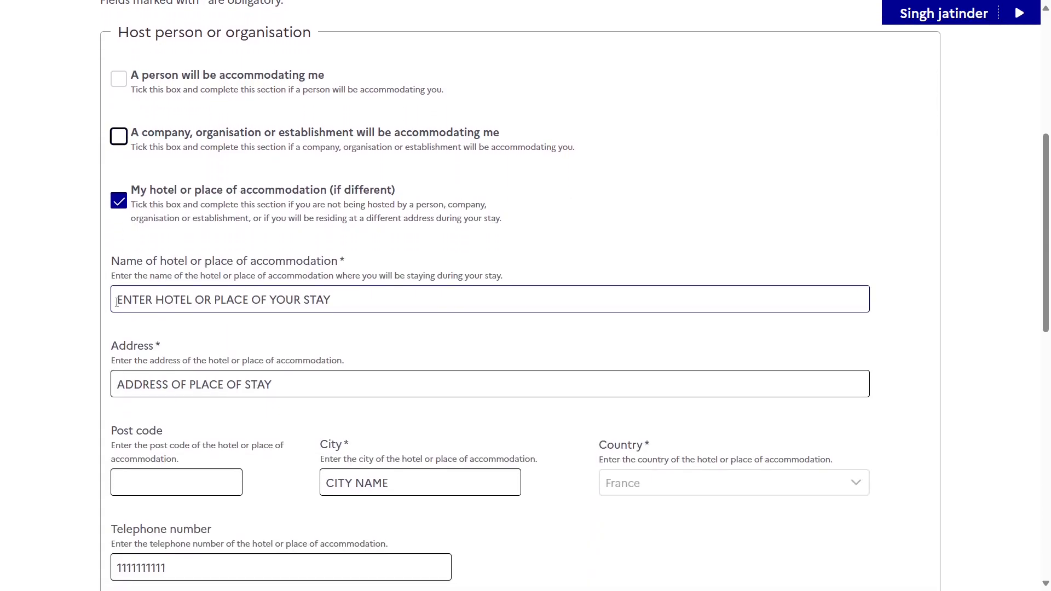
{"action": "triple_click", "coordinate": [164, 192]}
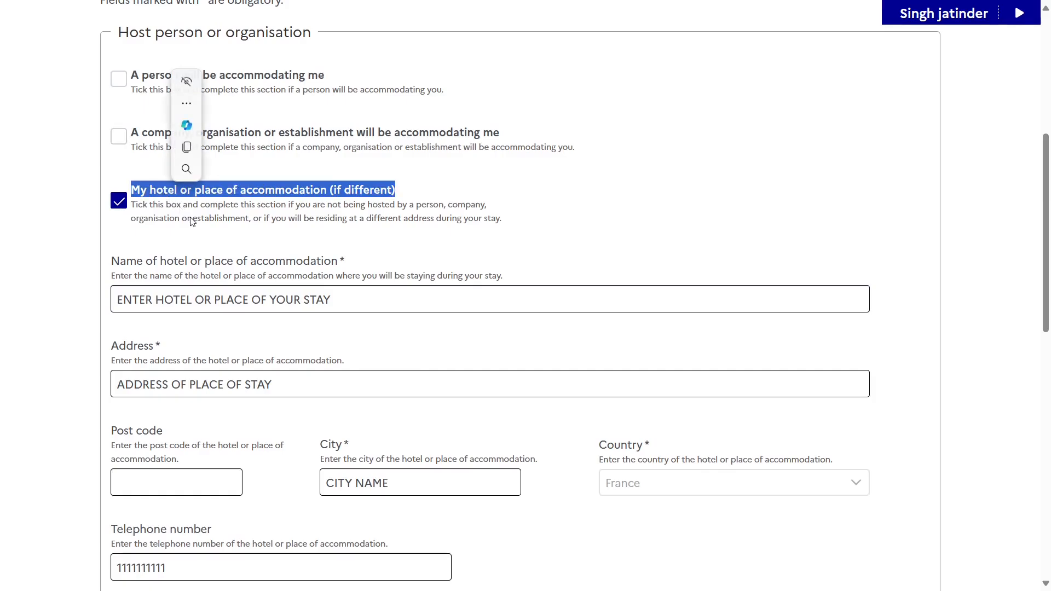
{"action": "left_click_drag", "start_coordinate": [209, 220], "coordinate": [205, 220]}
{"action": "left_click", "coordinate": [176, 229]}
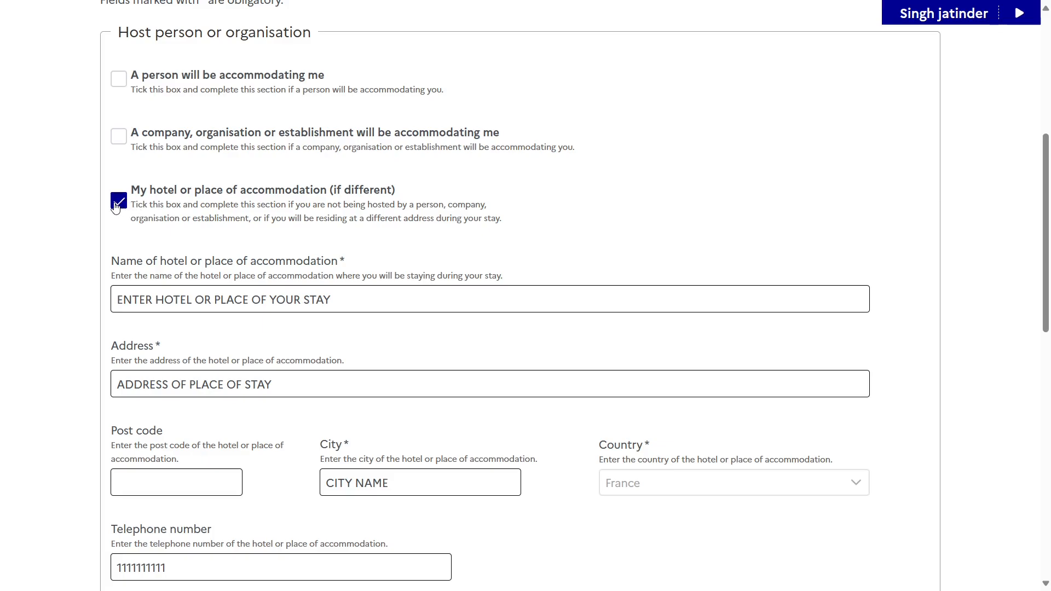
{"action": "scroll", "coordinate": [180, 267], "scroll_direction": "down", "scroll_amount": 1}
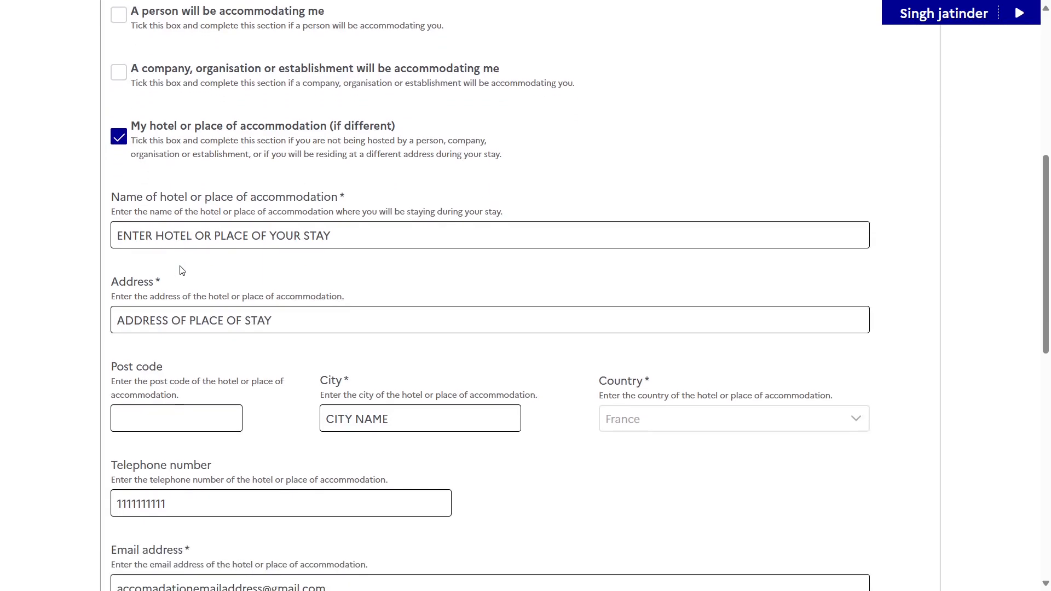
{"action": "triple_click", "coordinate": [146, 203]}
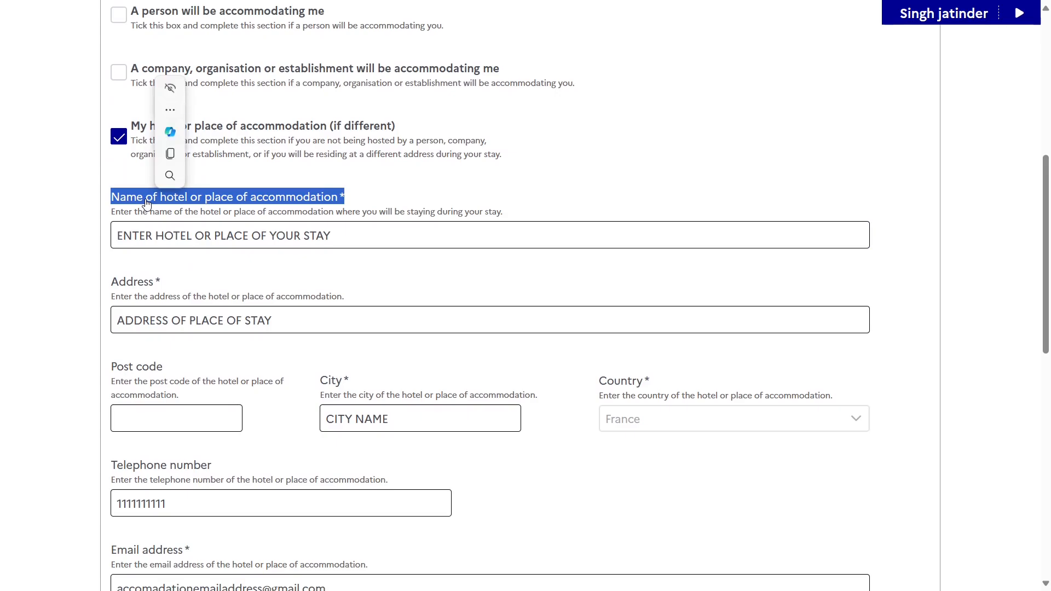
{"action": "double_click", "coordinate": [136, 285]}
{"action": "scroll", "coordinate": [323, 329], "scroll_direction": "down", "scroll_amount": 1}
{"action": "double_click", "coordinate": [330, 329]}
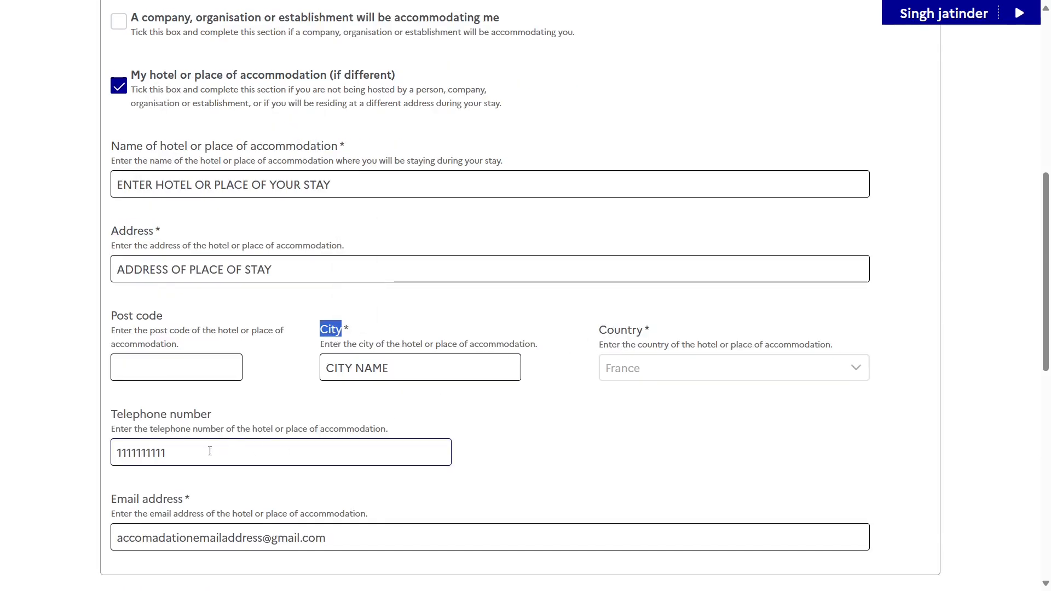
Step: Select Myself under Funding of travel costs and review the means of subsistence choices
{"action": "scroll", "coordinate": [217, 450], "scroll_direction": "down", "scroll_amount": 7}
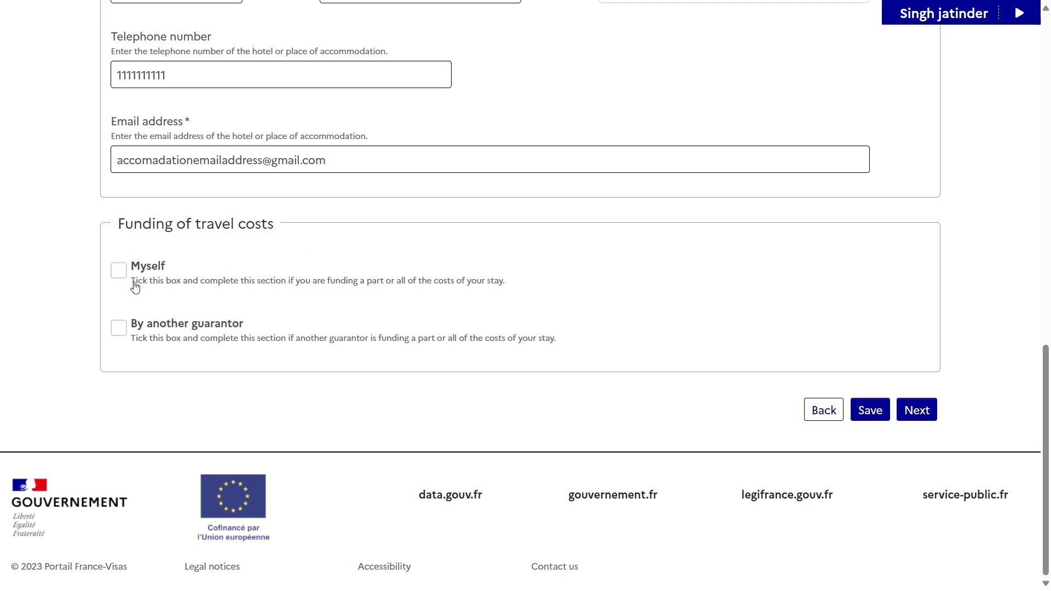
{"action": "left_click", "coordinate": [120, 272]}
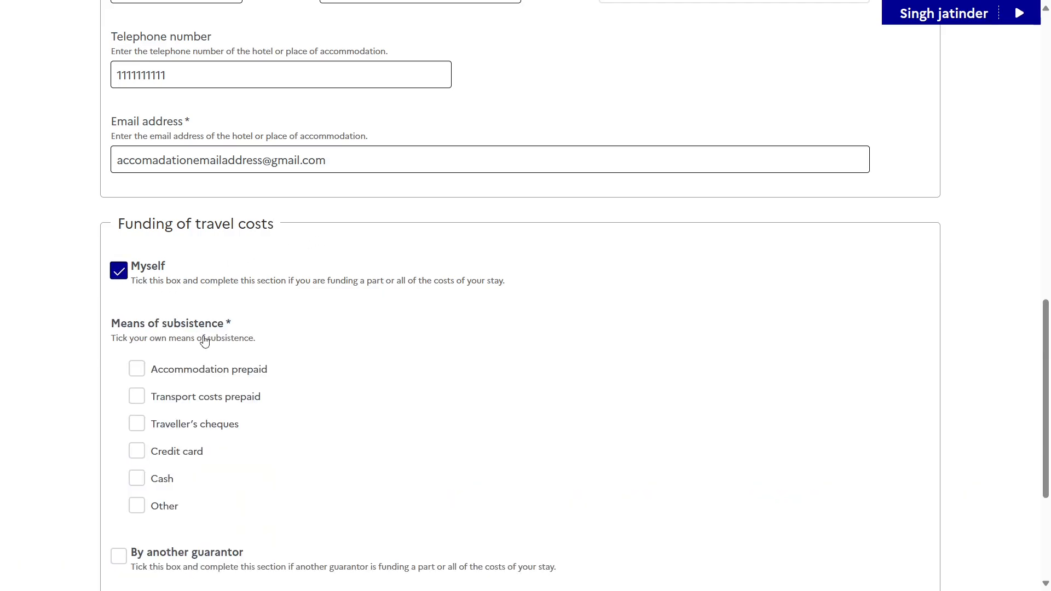
{"action": "scroll", "coordinate": [204, 342], "scroll_direction": "down", "scroll_amount": 2}
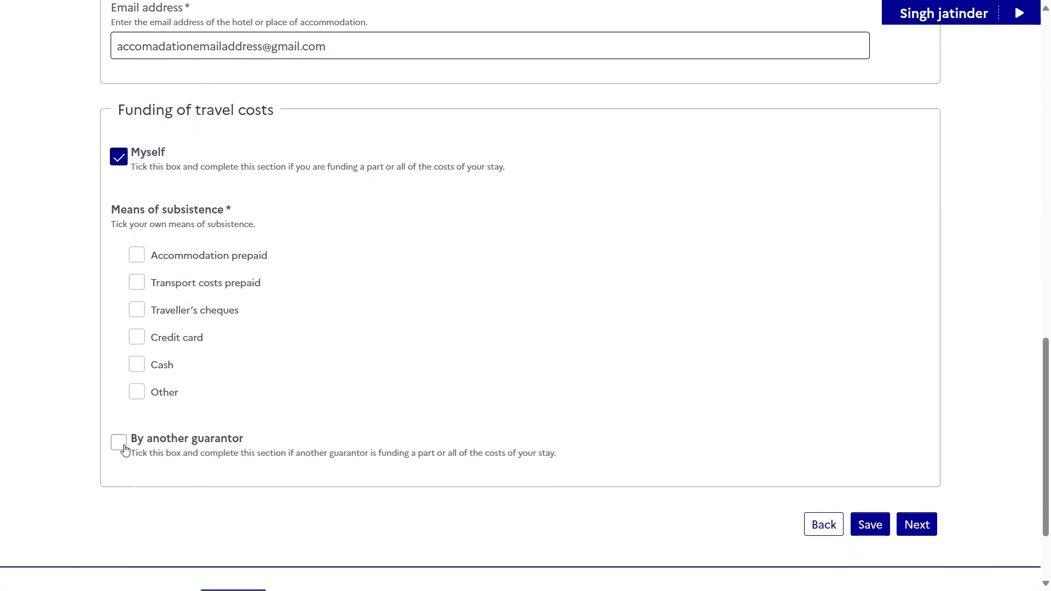
{"action": "scroll", "coordinate": [296, 307], "scroll_direction": "down", "scroll_amount": 1}
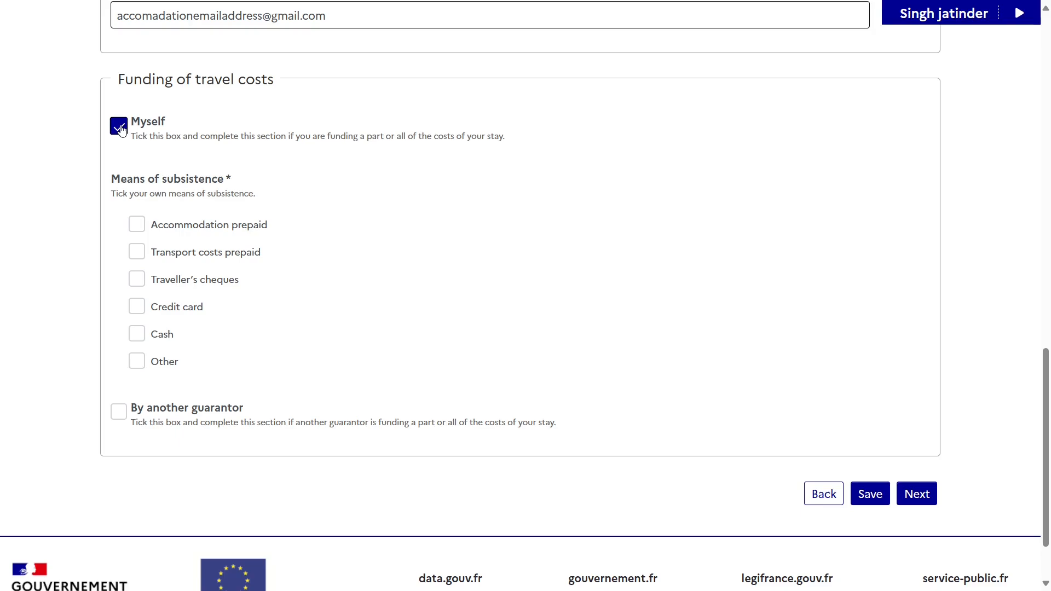
{"action": "left_click", "coordinate": [141, 179]}
{"action": "triple_click", "coordinate": [141, 179]}
{"action": "left_click_drag", "start_coordinate": [154, 179], "coordinate": [148, 214]}
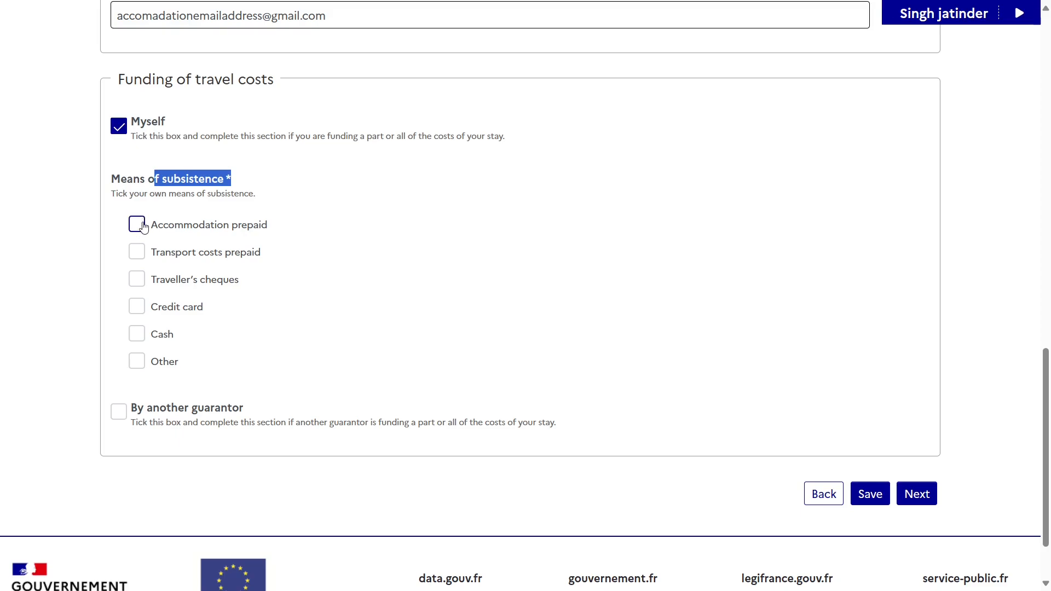
Step: Select Accommodation prepaid, Transport costs prepaid, Credit card and Cash as the means of subsistence
{"action": "left_click", "coordinate": [144, 228]}
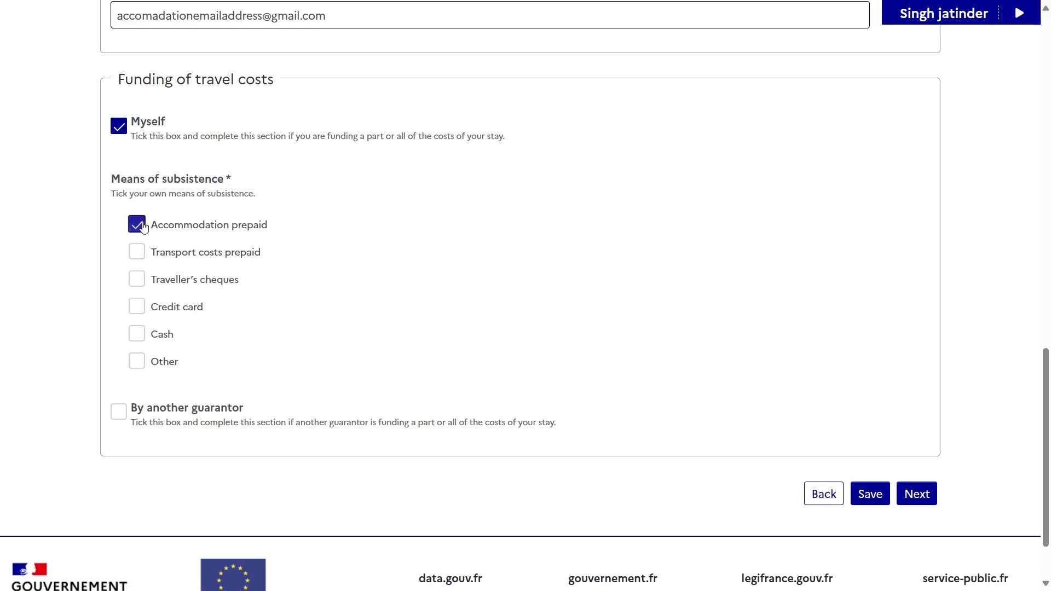
{"action": "left_click", "coordinate": [134, 258]}
{"action": "scroll", "coordinate": [79, 299], "scroll_direction": "down", "scroll_amount": 1}
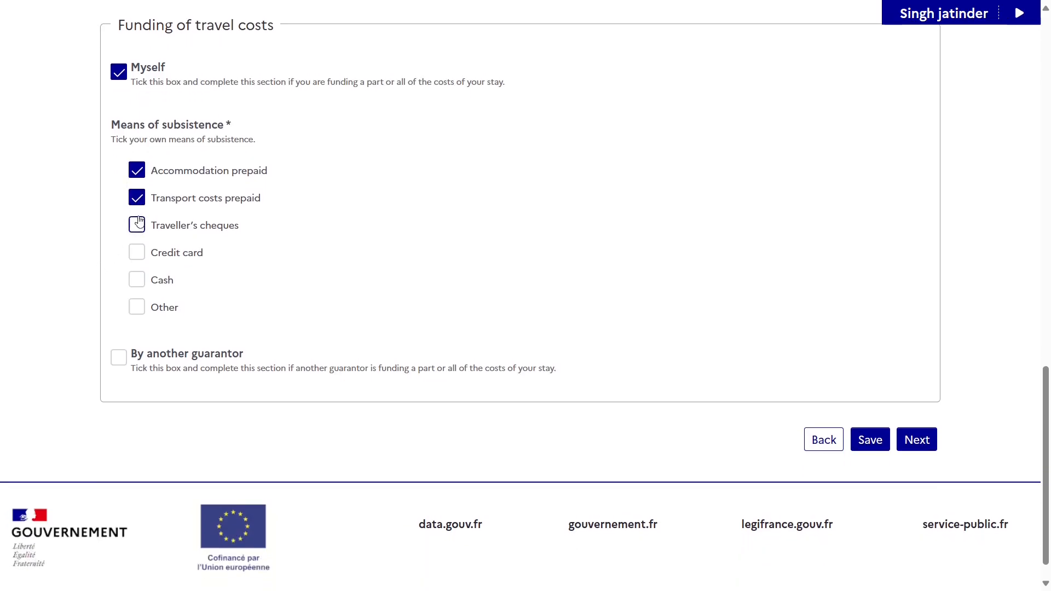
{"action": "left_click", "coordinate": [137, 252]}
{"action": "left_click", "coordinate": [139, 283]}
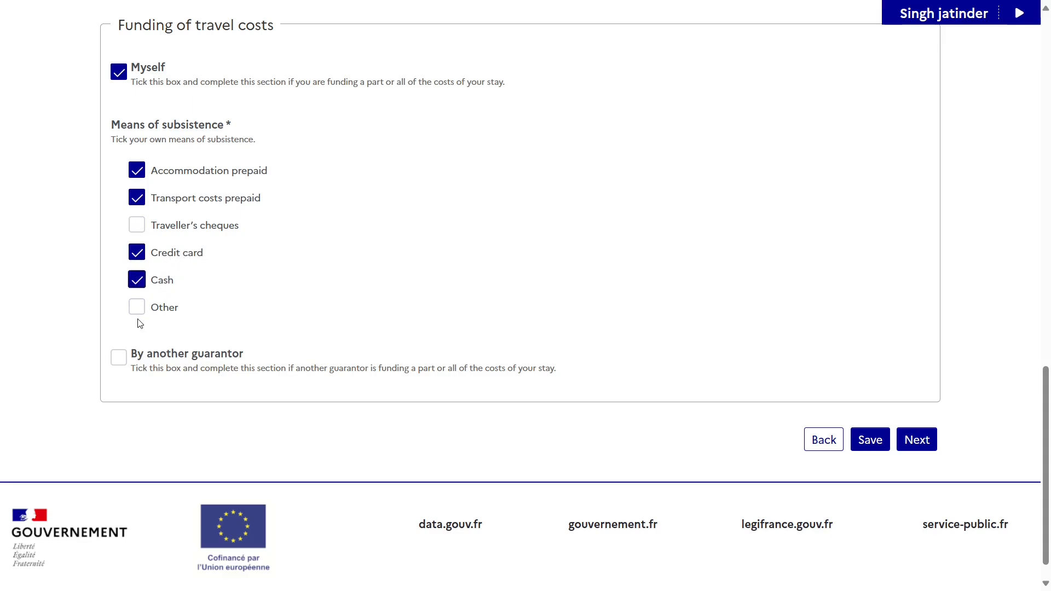
Step: Add Other as a means of subsistence with the description DEBIT, and continue to the Your supporting documents step
{"action": "left_click", "coordinate": [139, 313]}
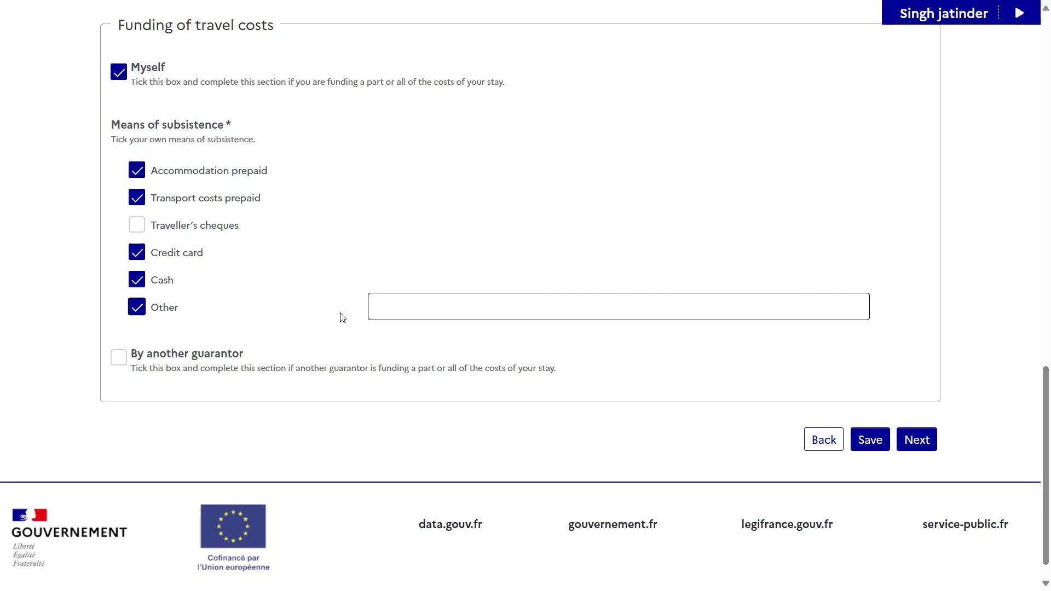
{"action": "left_click", "coordinate": [396, 305]}
{"action": "left_click", "coordinate": [393, 354]}
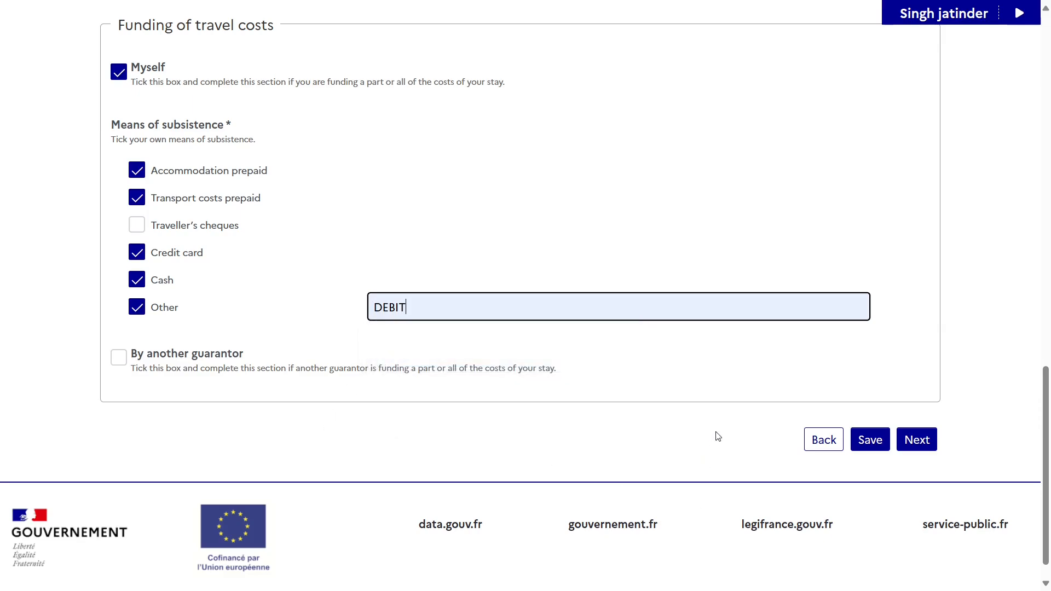
{"action": "left_click", "coordinate": [904, 440]}
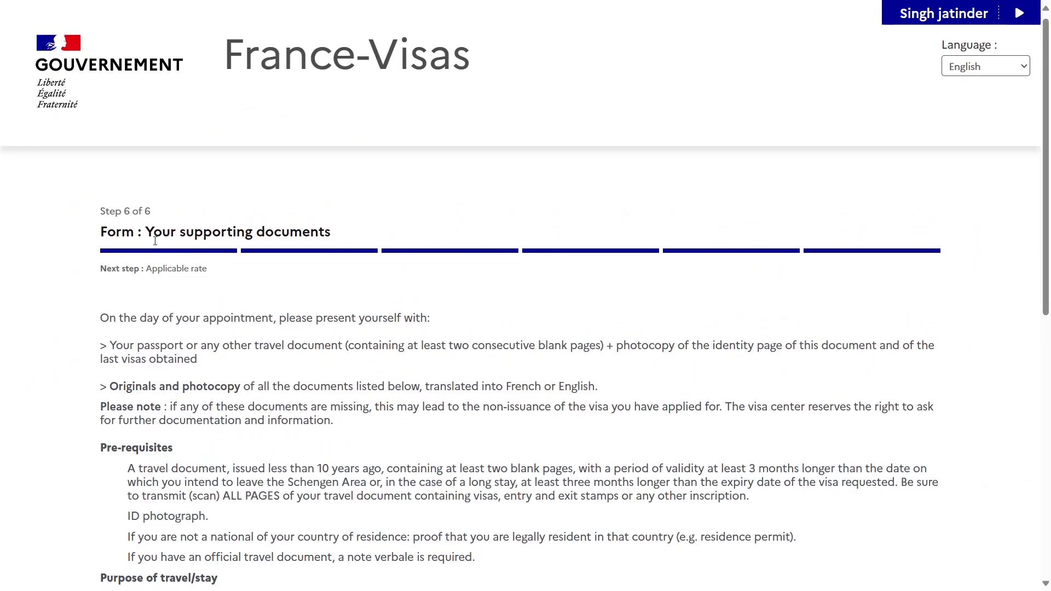
Step: Read the list of supporting documents to present at the appointment, from Pre-requisites through Travel health insurance
{"action": "scroll", "coordinate": [160, 307], "scroll_direction": "down", "scroll_amount": 6}
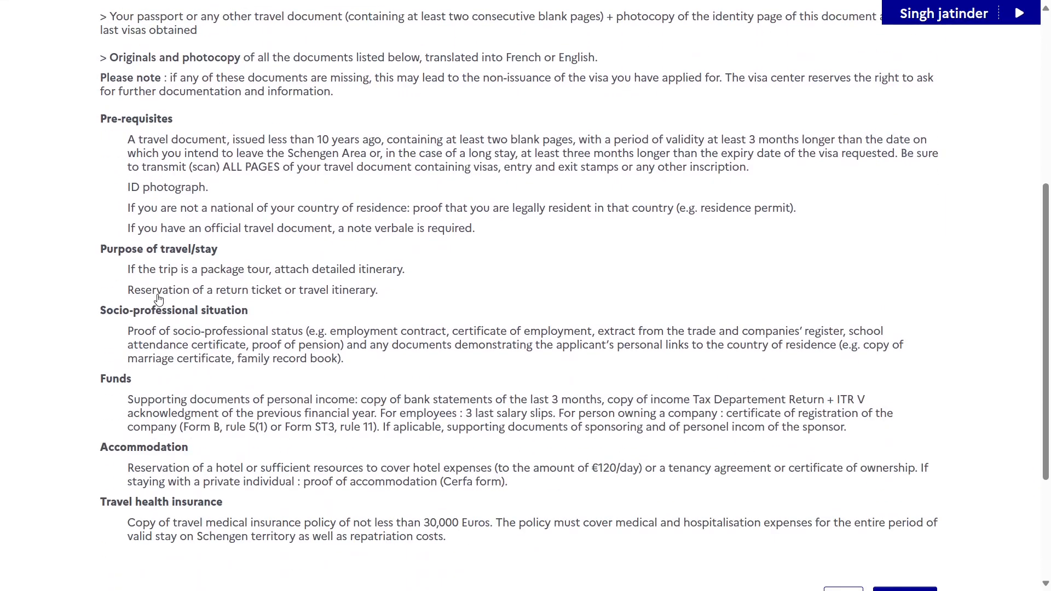
{"action": "left_click_drag", "start_coordinate": [99, 117], "coordinate": [462, 364]}
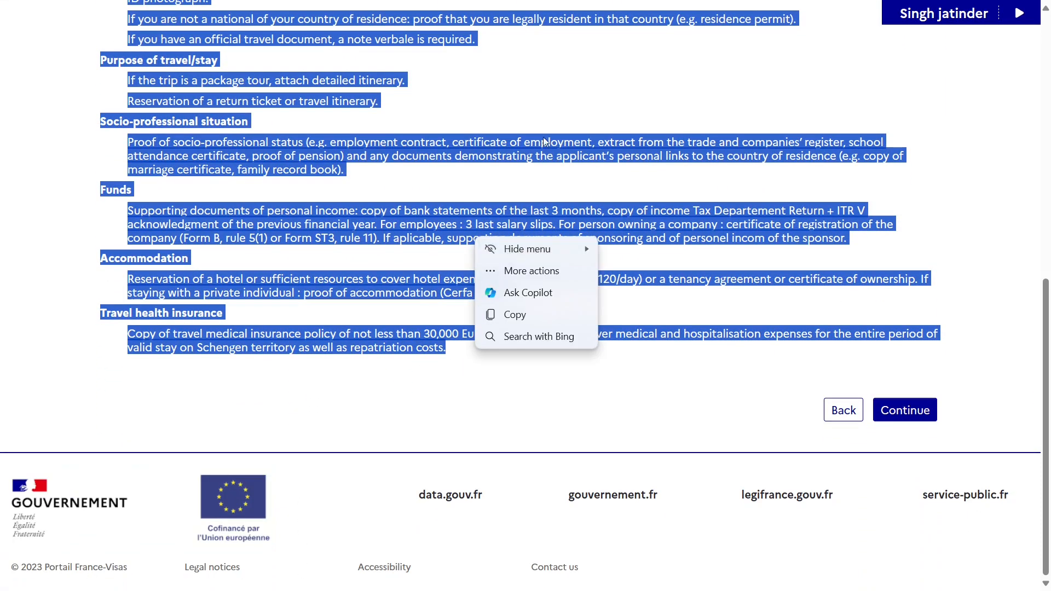
{"action": "scroll", "coordinate": [549, 129], "scroll_direction": "up", "scroll_amount": 5}
{"action": "left_click", "coordinate": [488, 191]}
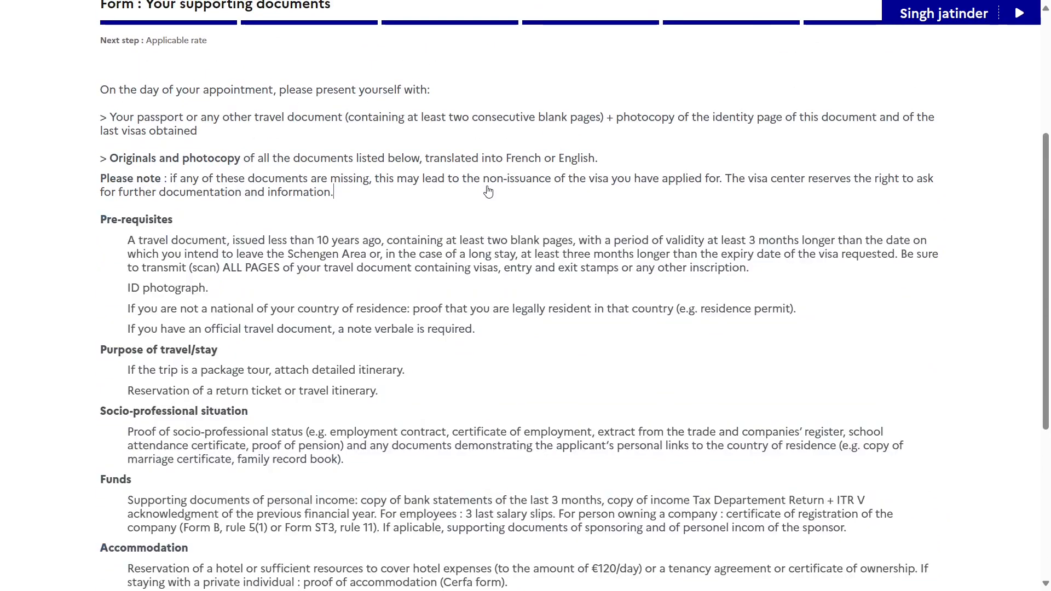
{"action": "scroll", "coordinate": [428, 261], "scroll_direction": "down", "scroll_amount": 2}
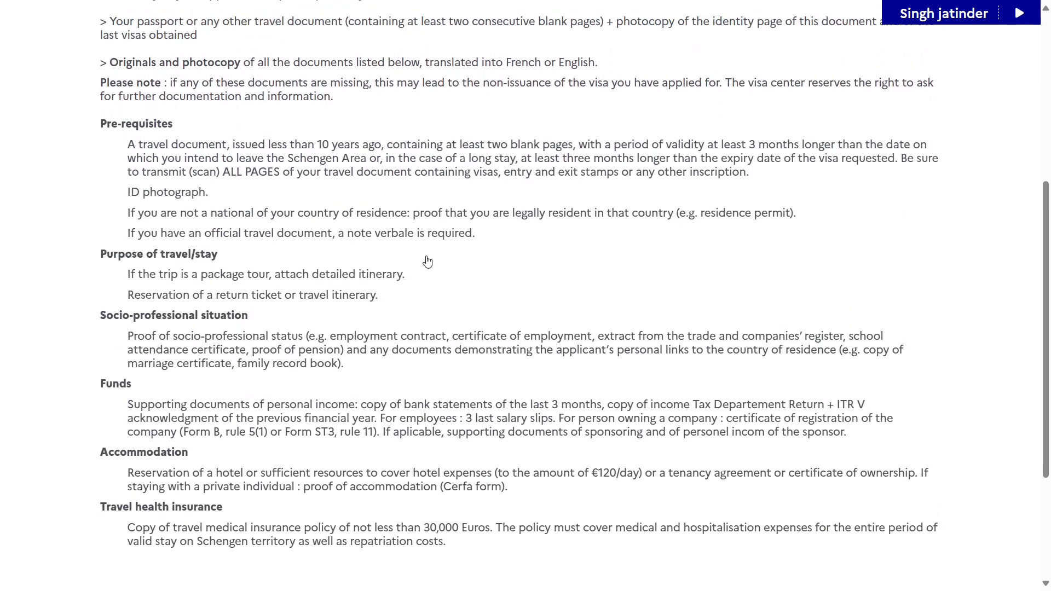
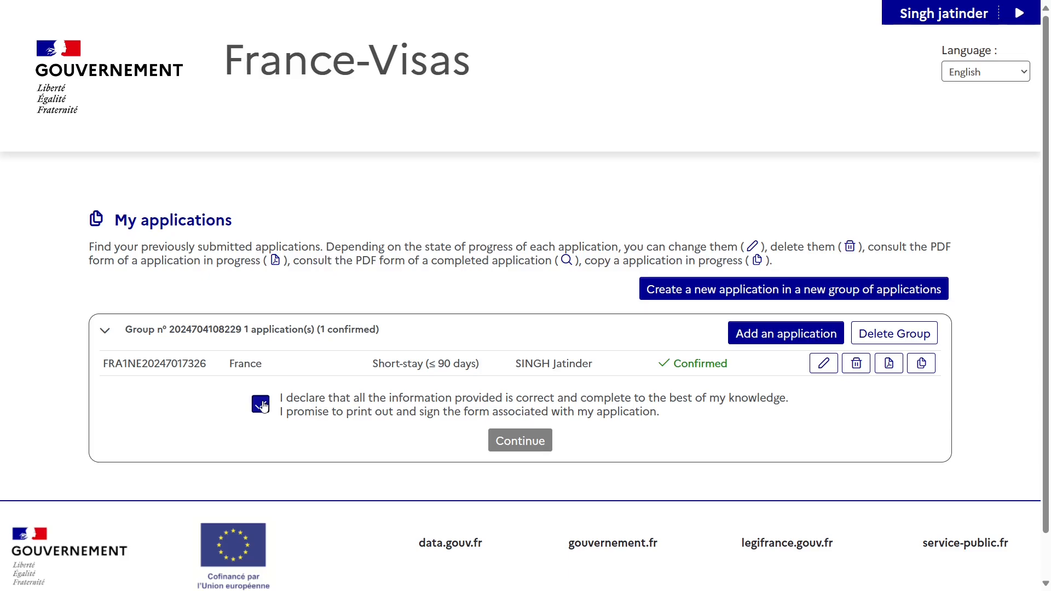
Step: Continue with the declared application group to the Applicable rate page and read the application fee
{"action": "left_click", "coordinate": [532, 436]}
{"action": "left_click", "coordinate": [633, 349]}
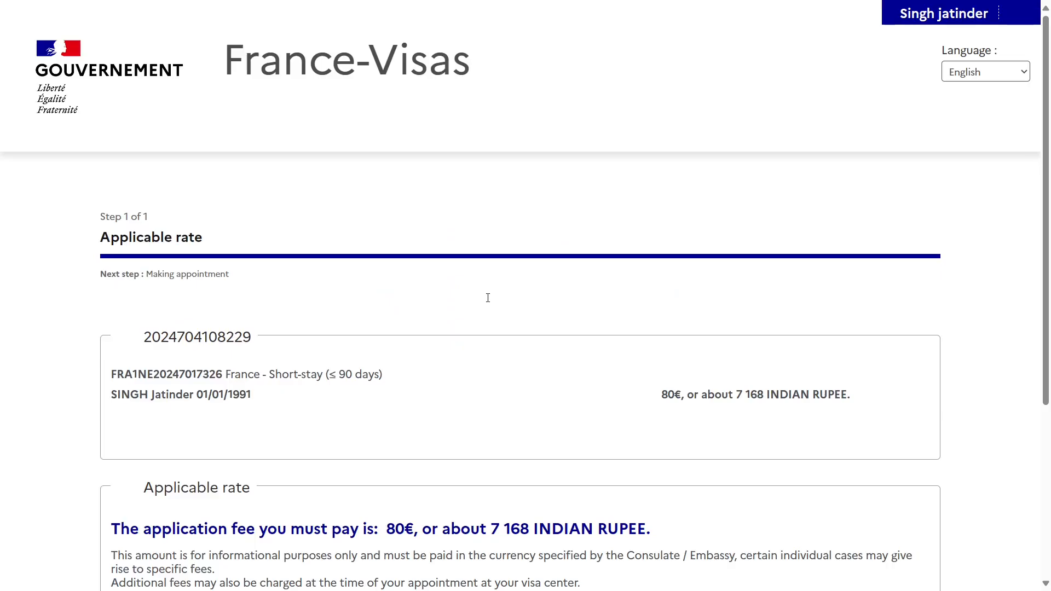
{"action": "scroll", "coordinate": [461, 364], "scroll_direction": "down", "scroll_amount": 3}
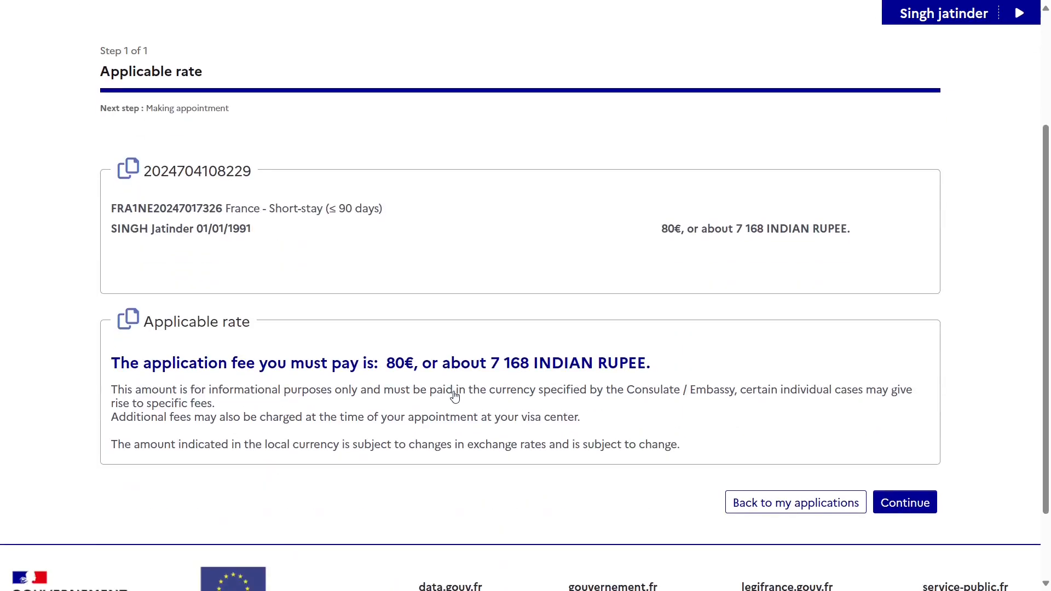
{"action": "triple_click", "coordinate": [678, 236]}
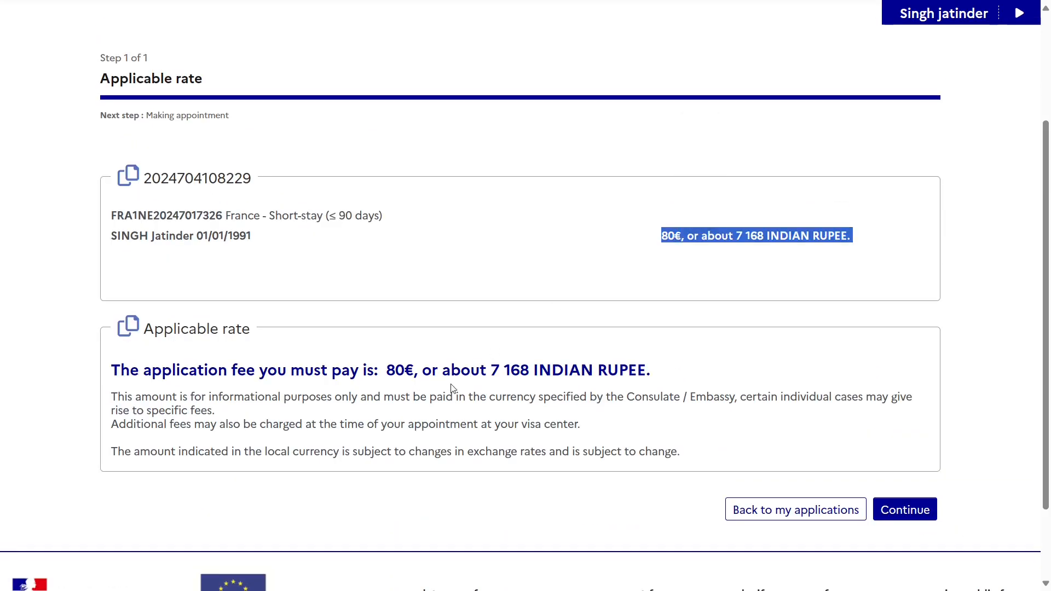
{"action": "triple_click", "coordinate": [419, 370]}
{"action": "left_click", "coordinate": [469, 514]}
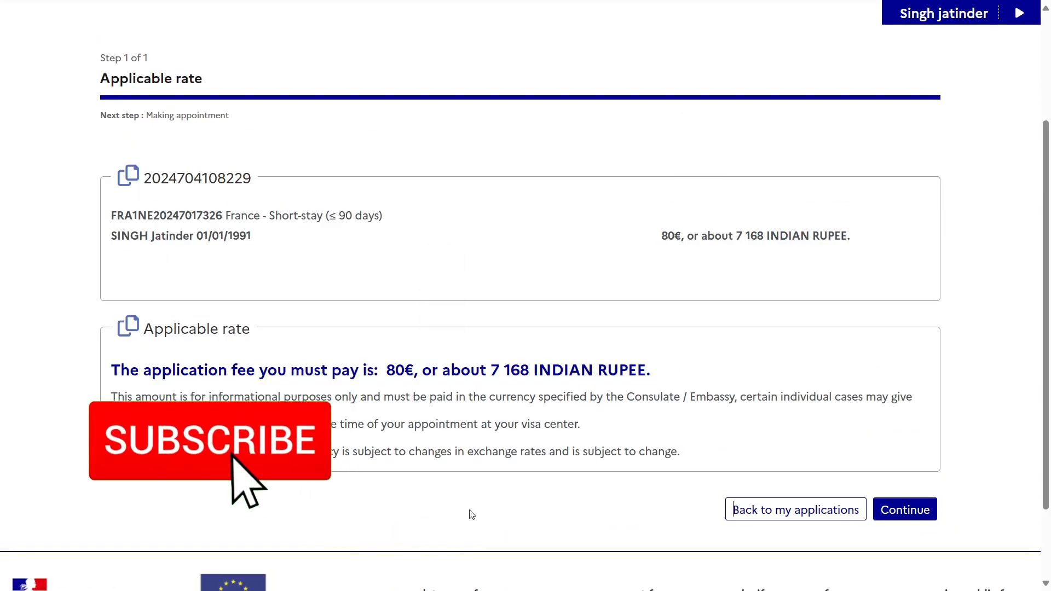
Step: Continue to Making appointment and certify that the visa center was contacted and any required appointment date was assigned
{"action": "left_click", "coordinate": [905, 521]}
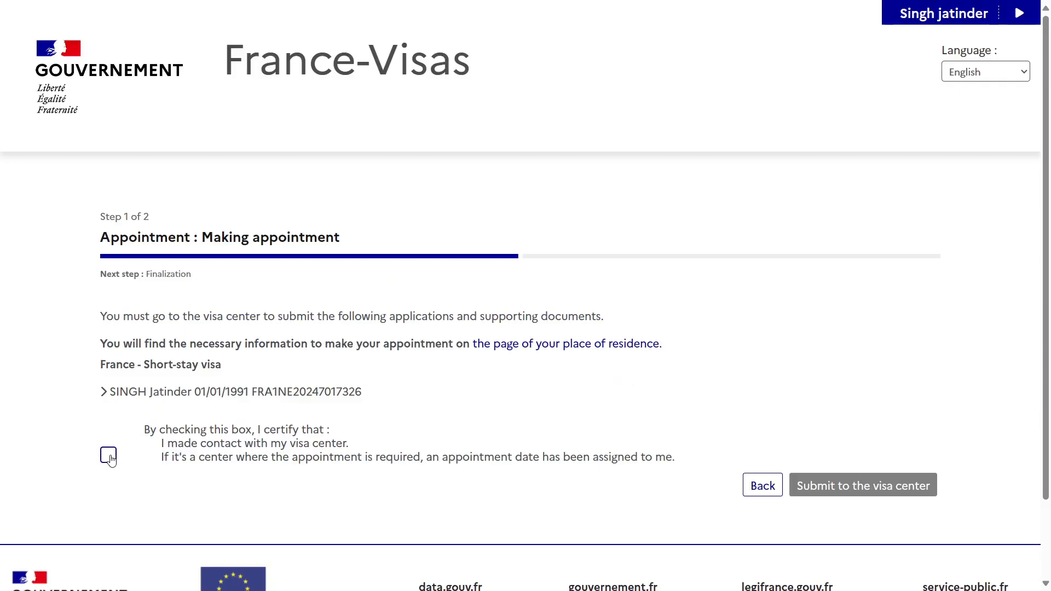
{"action": "left_click", "coordinate": [109, 456]}
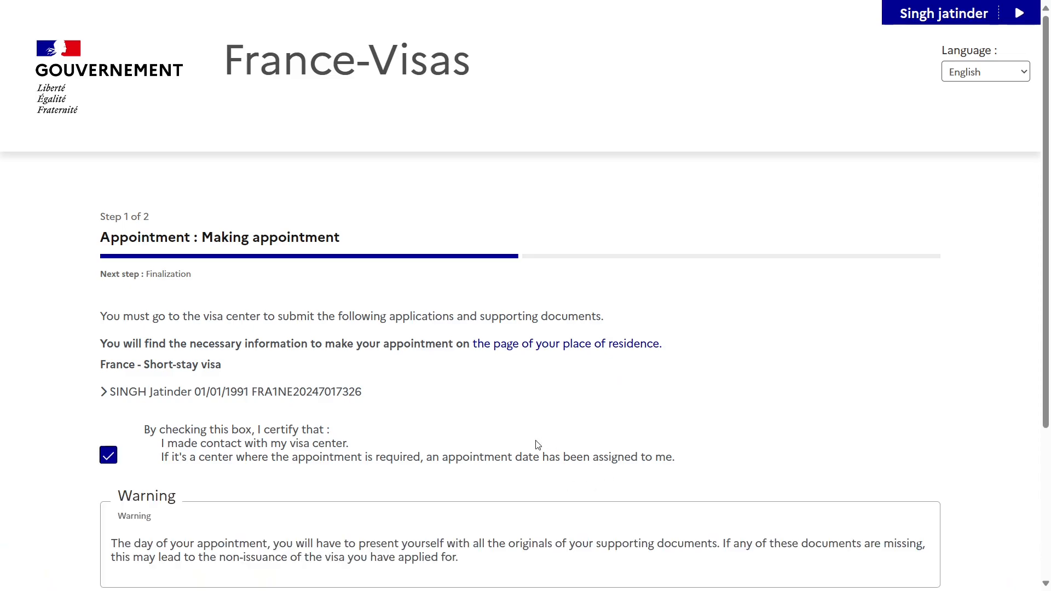
{"action": "scroll", "coordinate": [539, 444], "scroll_direction": "down", "scroll_amount": 3}
{"action": "scroll", "coordinate": [539, 444], "scroll_direction": "down", "scroll_amount": 1}
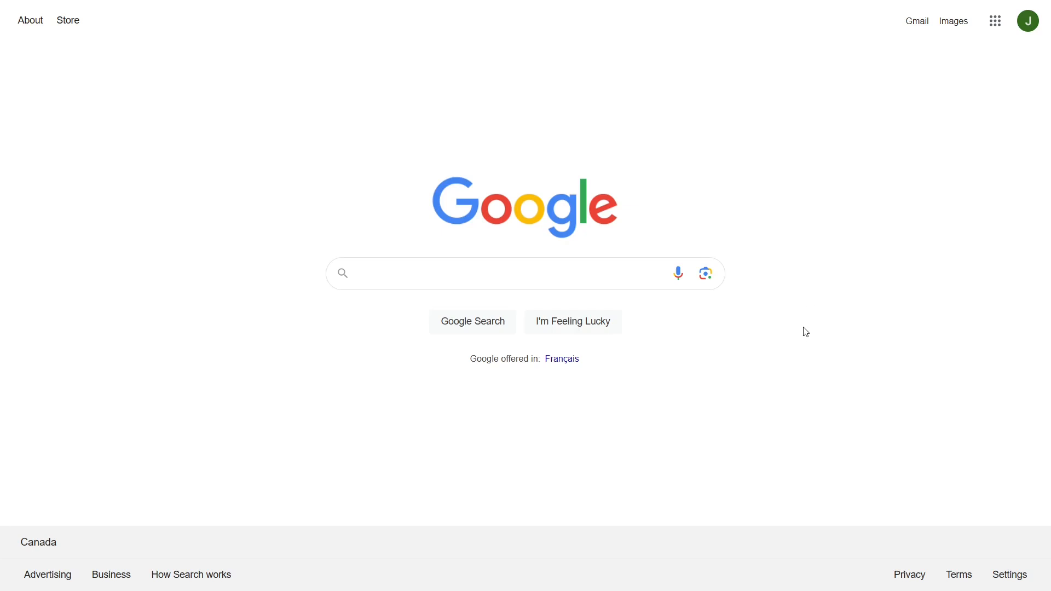
Step: Search Google for "vfs france india" and open the Welcome to VFS Global page for France visas
{"action": "left_click", "coordinate": [418, 271]}
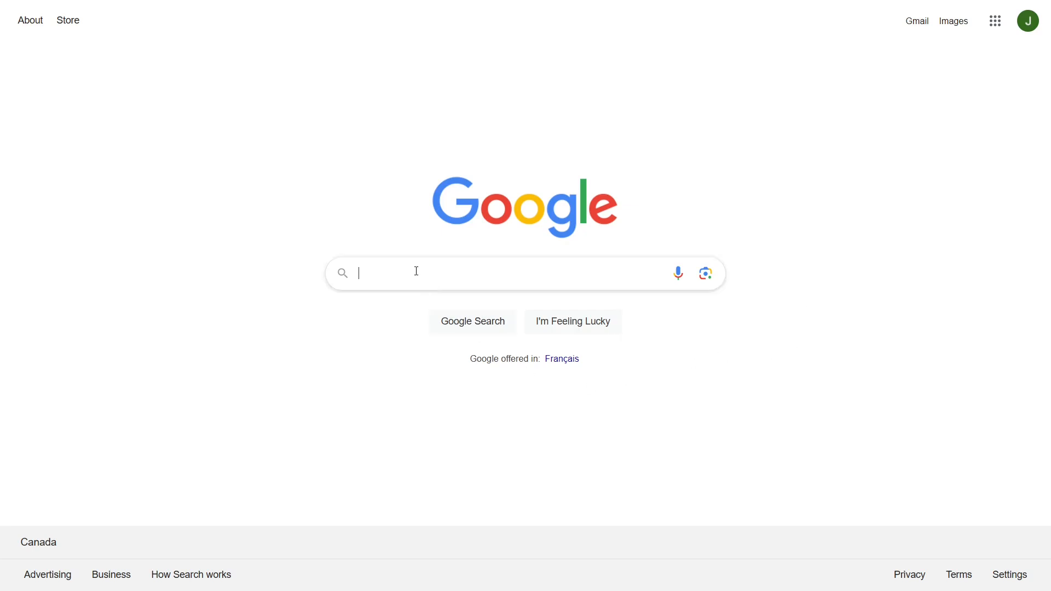
{"action": "type", "text": "vfs france"}
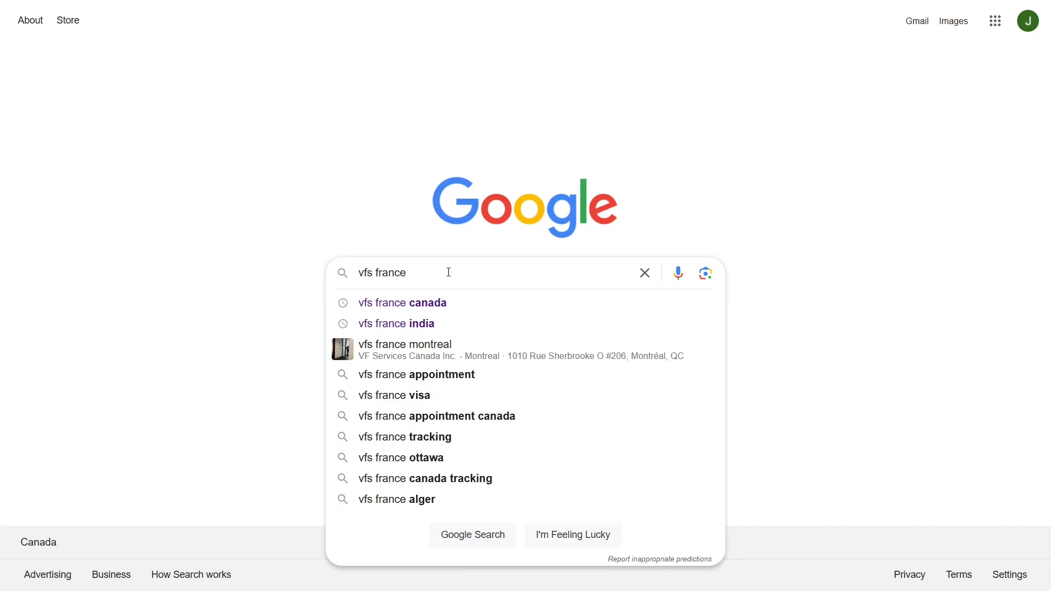
{"action": "type", "text": " i"}
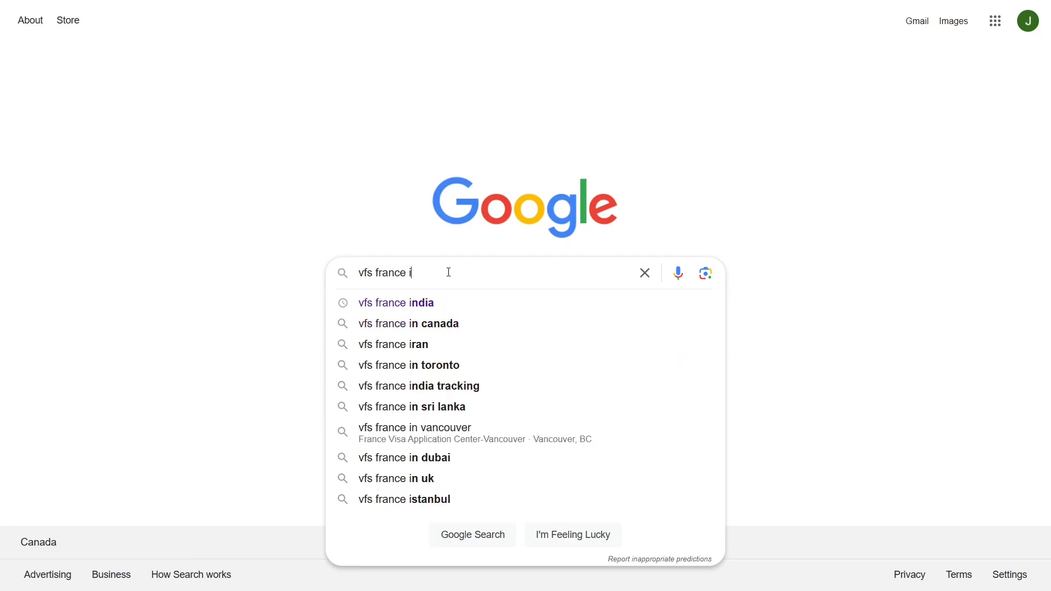
{"action": "type", "text": "ndia"}
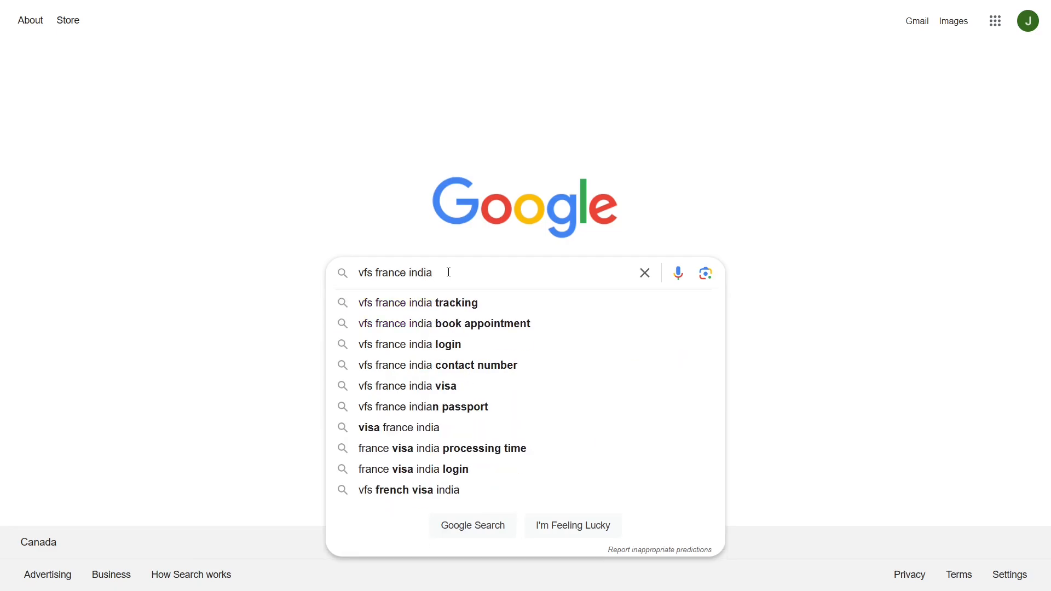
{"action": "key", "text": "Return"}
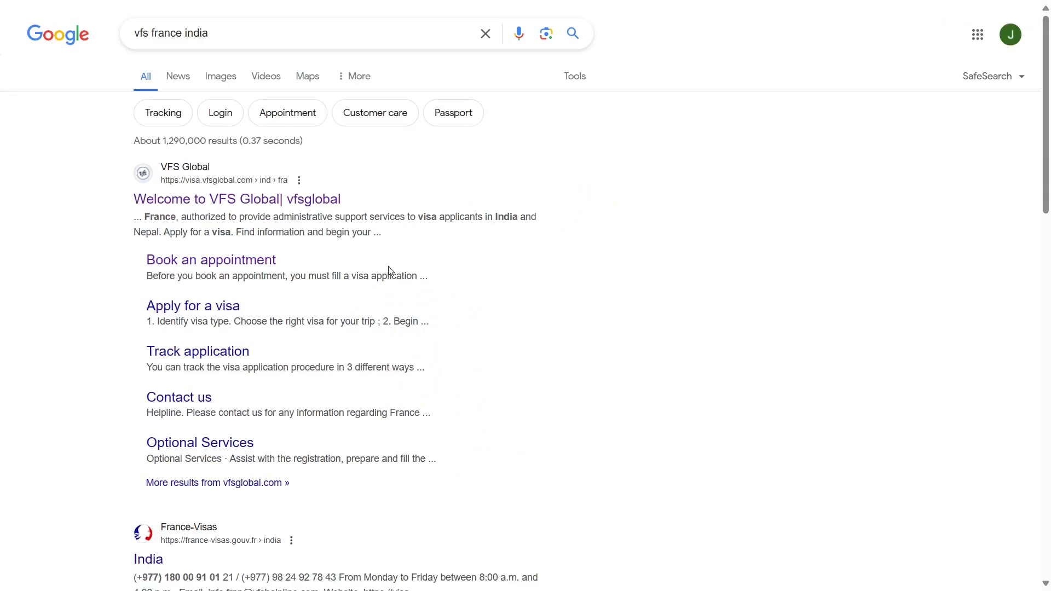
{"action": "left_click", "coordinate": [284, 200]}
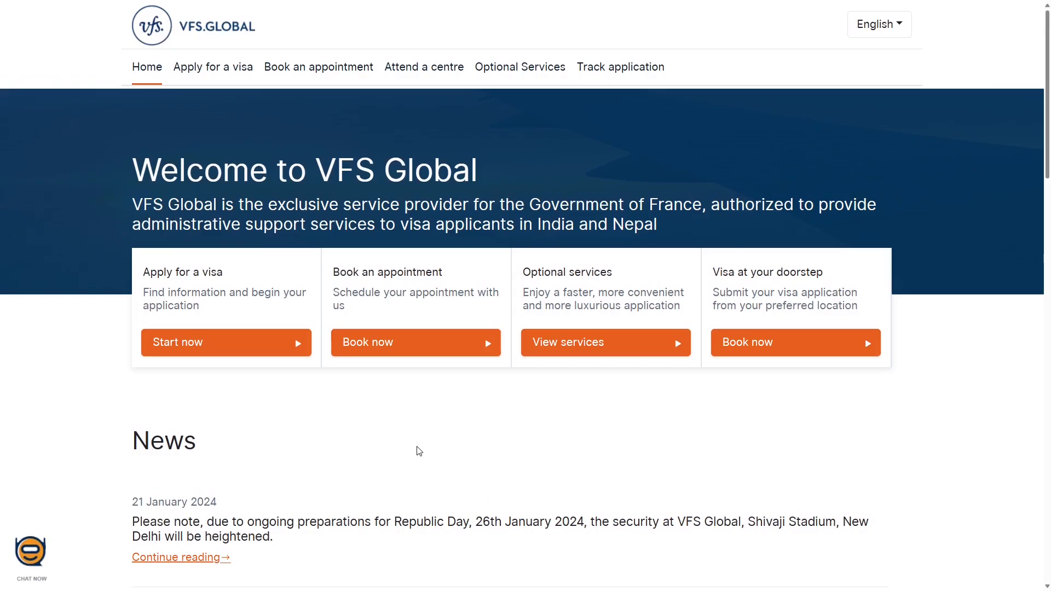
Step: Open the appointment booking information and compare the options for applicants who have not yet filled and already filled the France-Visas form
{"action": "scroll", "coordinate": [419, 451], "scroll_direction": "down", "scroll_amount": 5}
{"action": "scroll", "coordinate": [420, 451], "scroll_direction": "up", "scroll_amount": 5}
{"action": "left_click", "coordinate": [378, 356]}
{"action": "scroll", "coordinate": [425, 443], "scroll_direction": "down", "scroll_amount": 2}
{"action": "scroll", "coordinate": [422, 442], "scroll_direction": "down", "scroll_amount": 1}
{"action": "scroll", "coordinate": [264, 403], "scroll_direction": "up", "scroll_amount": 2}
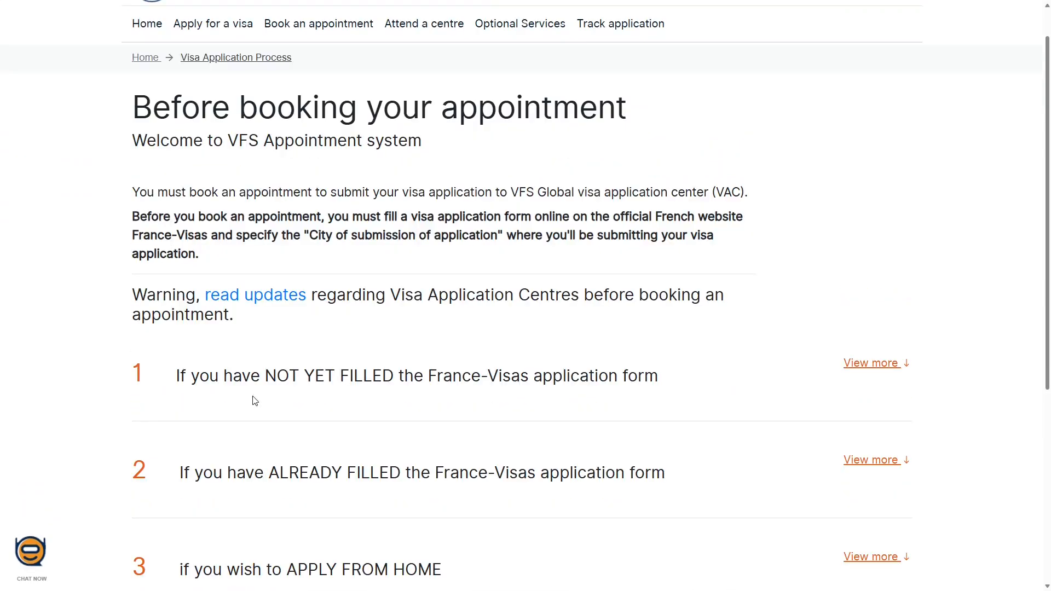
{"action": "left_click_drag", "start_coordinate": [176, 378], "coordinate": [664, 376]}
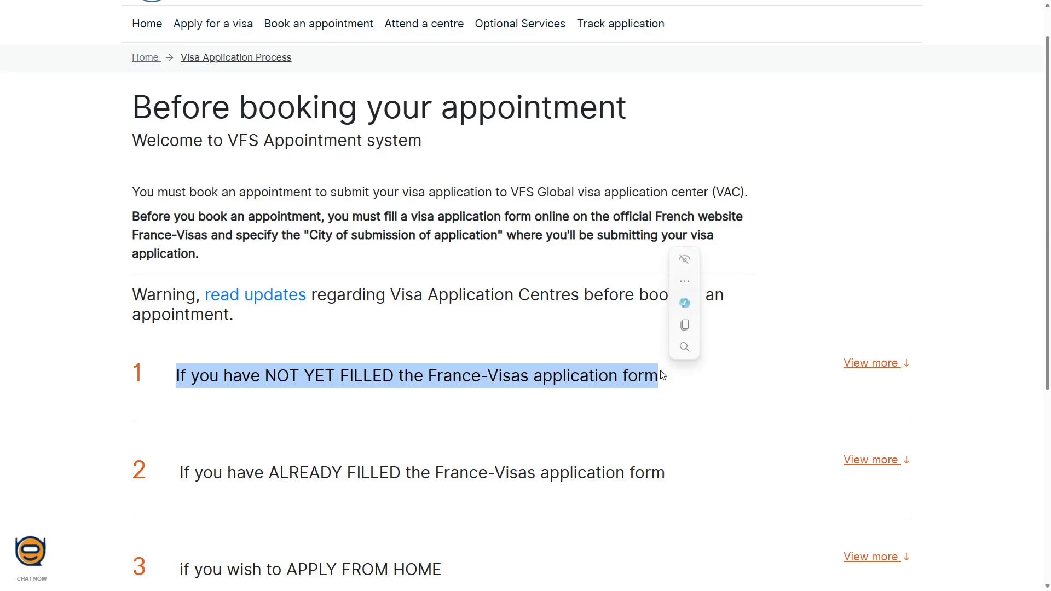
{"action": "left_click", "coordinate": [683, 398]}
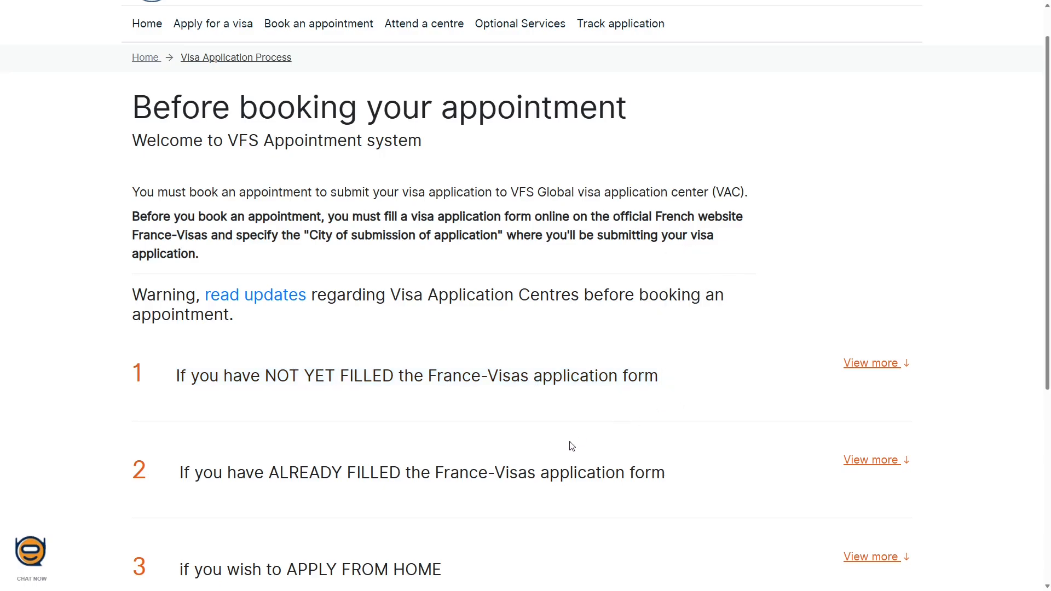
{"action": "left_click_drag", "start_coordinate": [181, 470], "coordinate": [694, 481]}
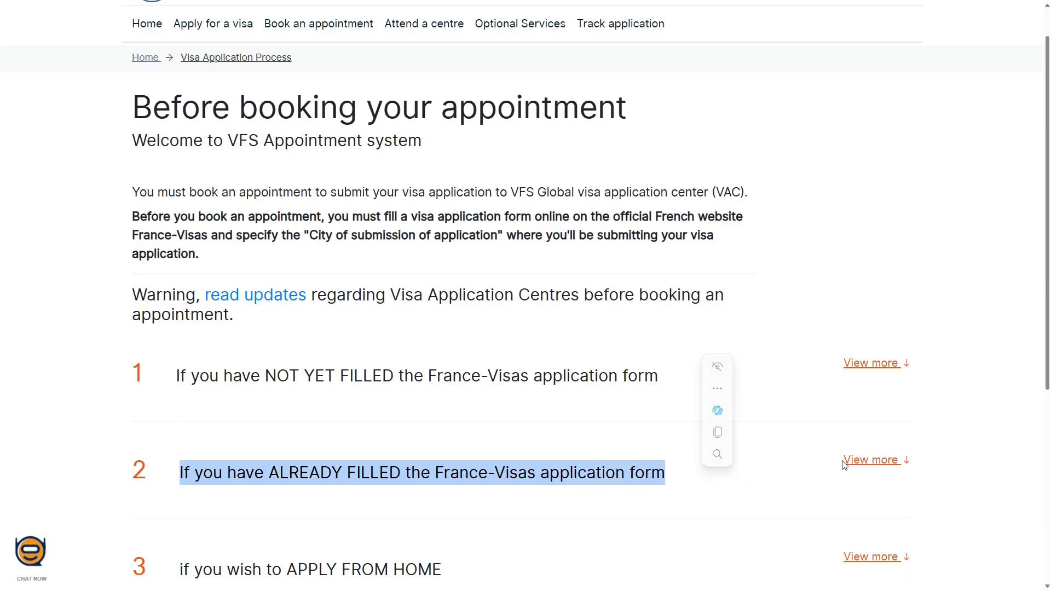
Step: Expand the option for an already filled France-Visas form, read its conditions, and accept them to book an appointment in India
{"action": "left_click_drag", "start_coordinate": [845, 461], "coordinate": [851, 462]}
{"action": "scroll", "coordinate": [570, 452], "scroll_direction": "down", "scroll_amount": 3}
{"action": "scroll", "coordinate": [430, 449], "scroll_direction": "down", "scroll_amount": 3}
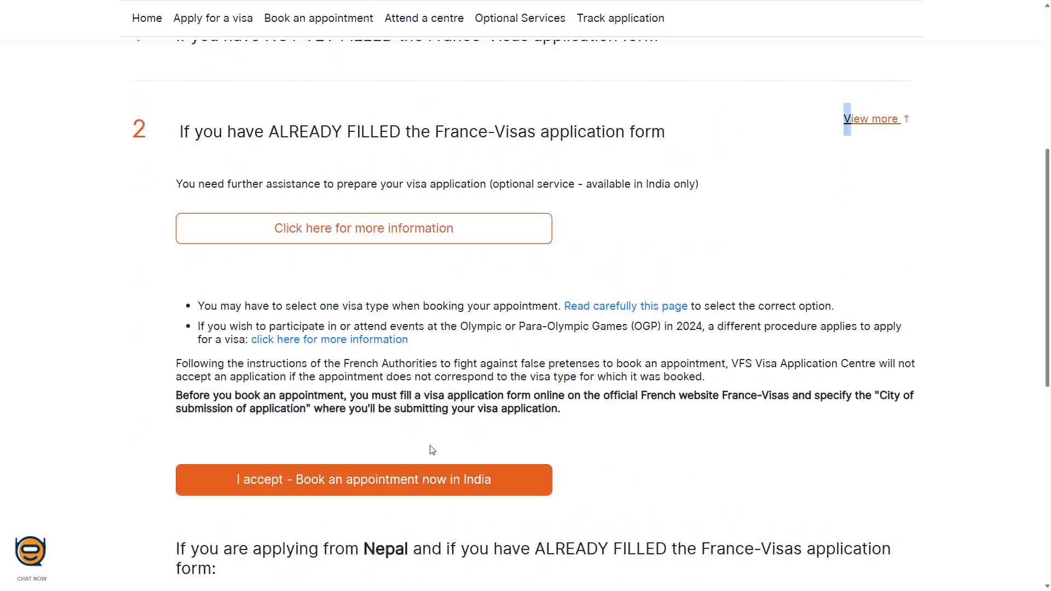
{"action": "scroll", "coordinate": [431, 449], "scroll_direction": "up", "scroll_amount": 1}
{"action": "scroll", "coordinate": [433, 450], "scroll_direction": "down", "scroll_amount": 1}
{"action": "scroll", "coordinate": [432, 450], "scroll_direction": "up", "scroll_amount": 1}
{"action": "left_click", "coordinate": [472, 451]}
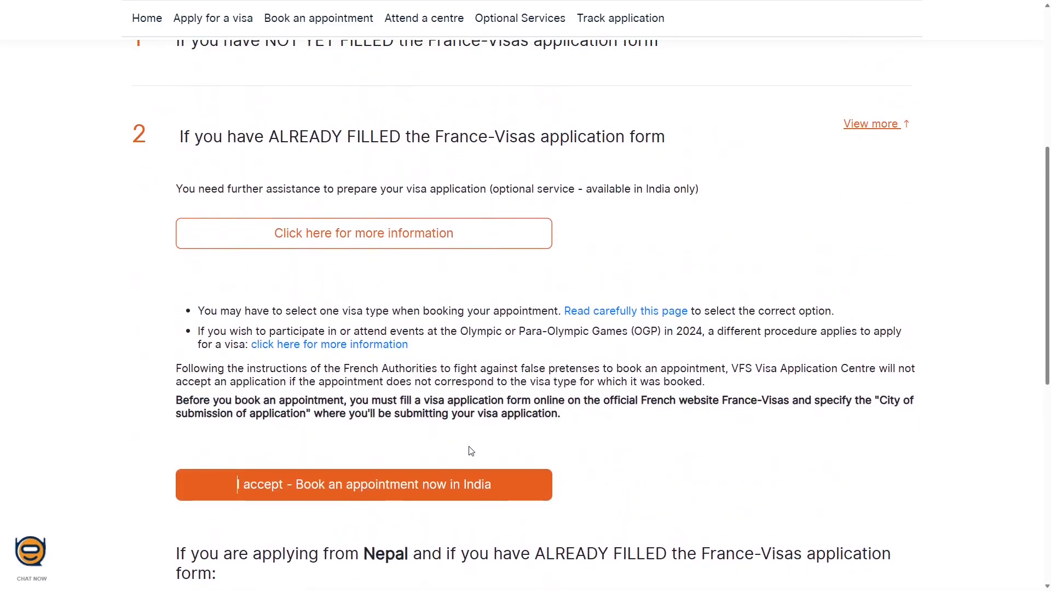
{"action": "left_click", "coordinate": [344, 485]}
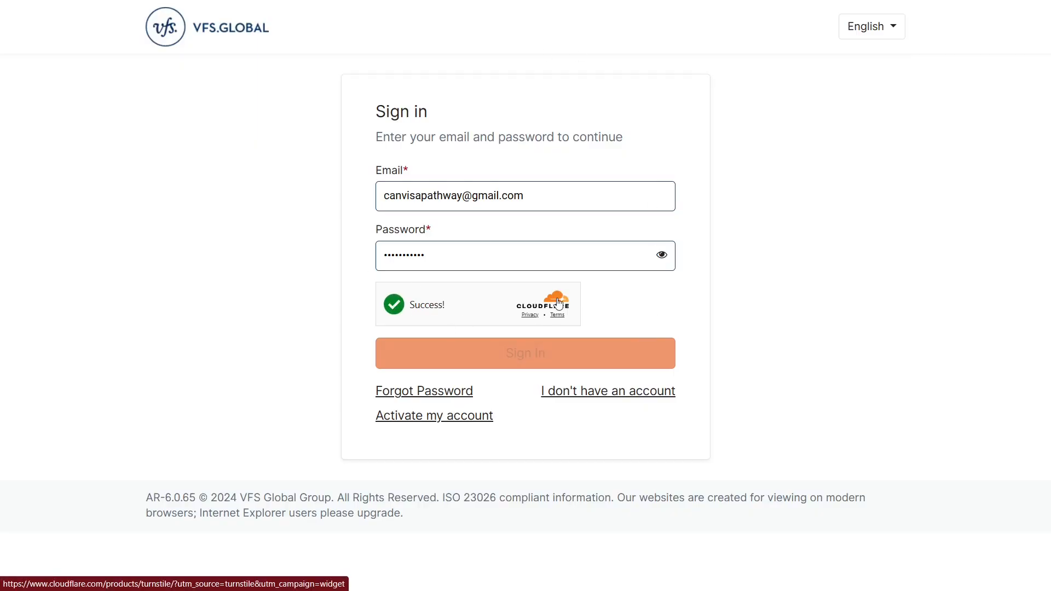
Step: Sign in to the VFS Global account with the saved email and password and start a new booking
{"action": "left_click", "coordinate": [447, 198]}
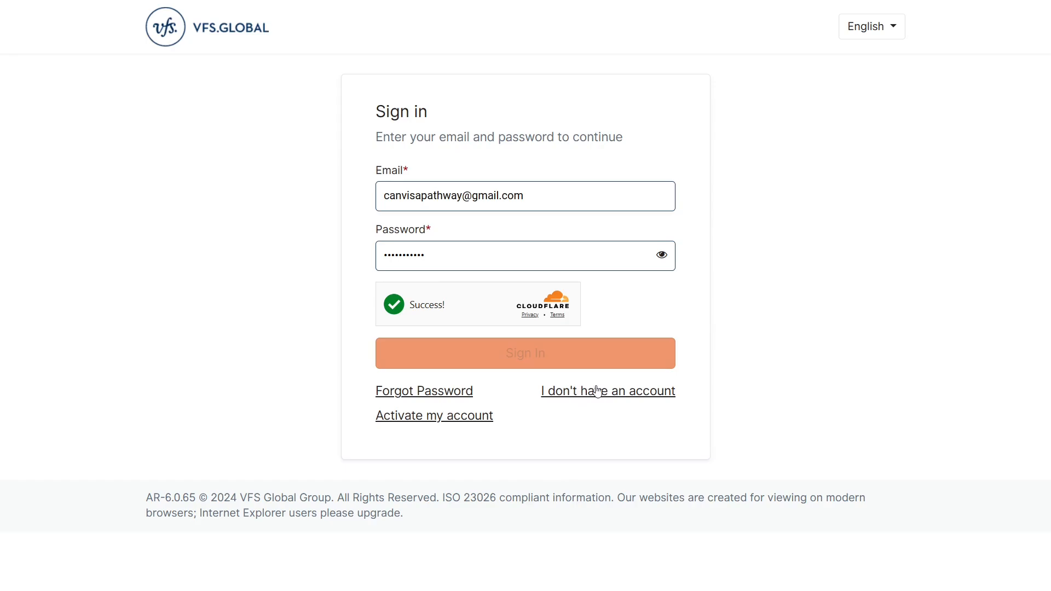
{"action": "left_click", "coordinate": [458, 253]}
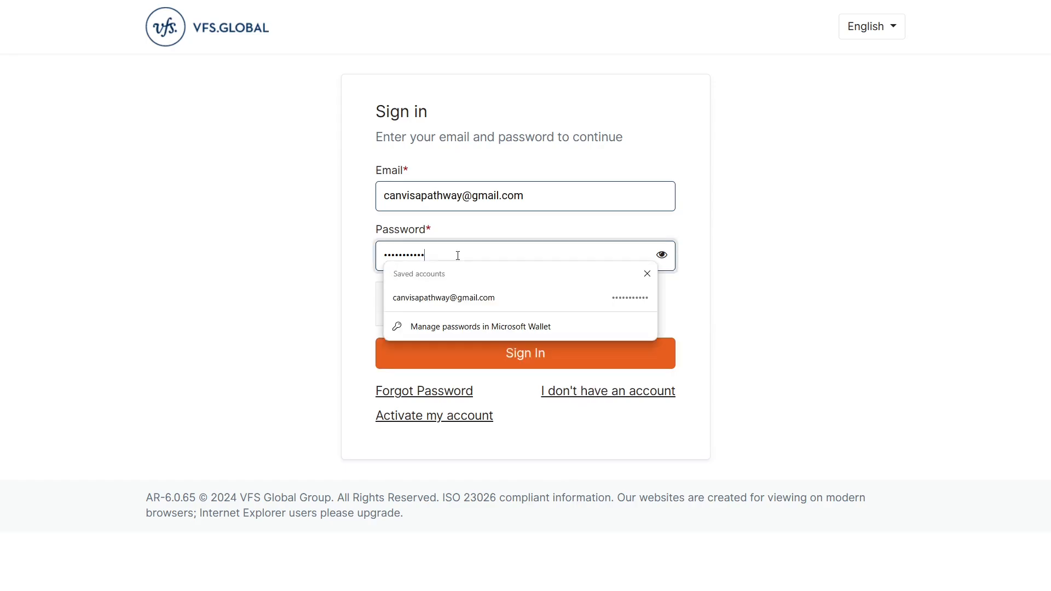
{"action": "left_click", "coordinate": [494, 353]}
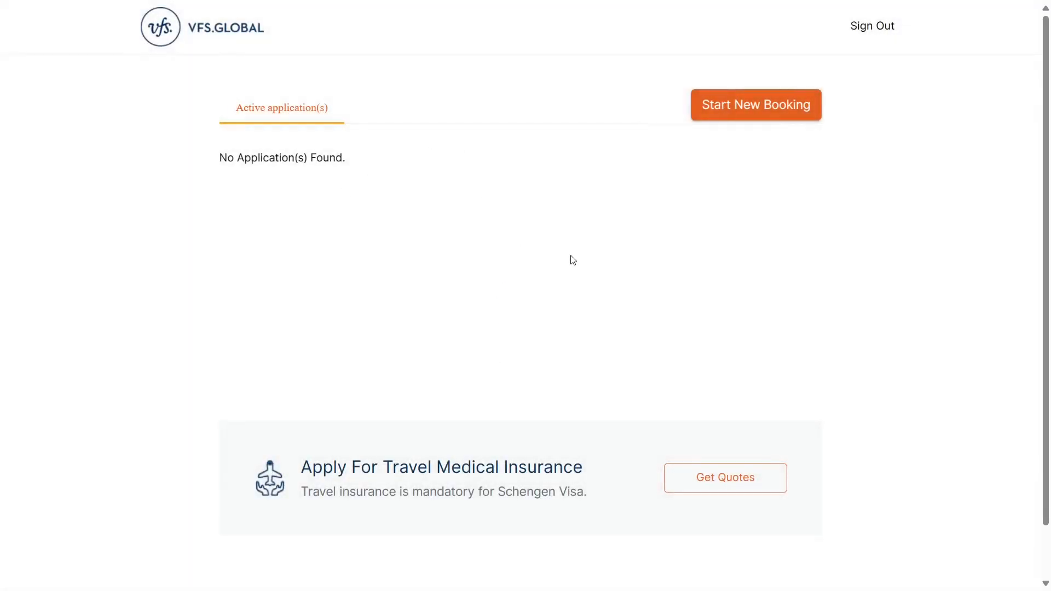
{"action": "left_click", "coordinate": [773, 110]}
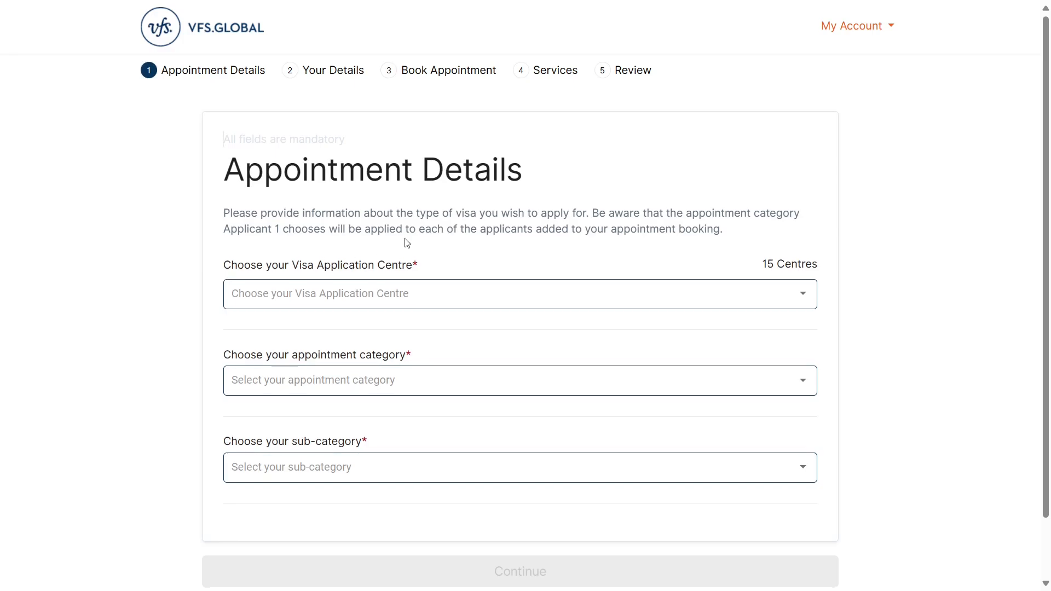
Step: Choose France Visa Application Centre, New Delhi as the visa application centre
{"action": "triple_click", "coordinate": [286, 265]}
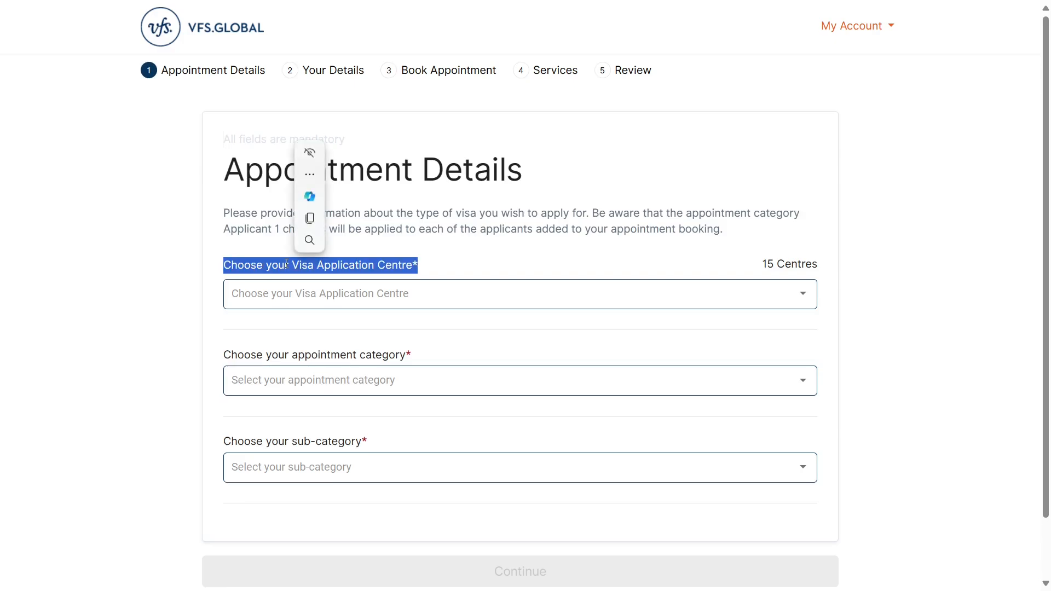
{"action": "left_click", "coordinate": [486, 247]}
{"action": "left_click", "coordinate": [453, 305]}
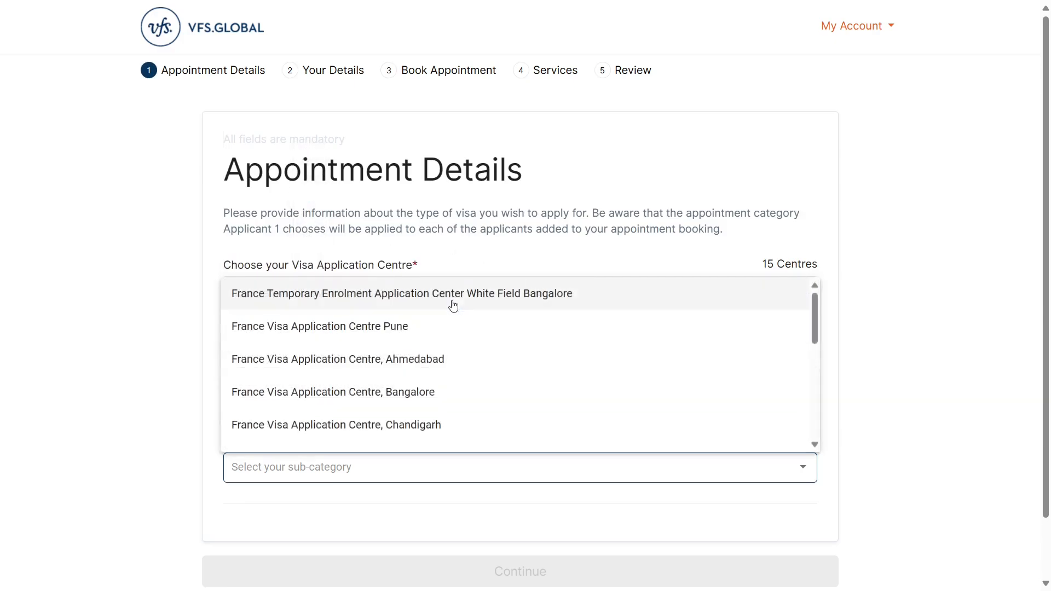
{"action": "scroll", "coordinate": [445, 359], "scroll_direction": "down", "scroll_amount": 3}
{"action": "scroll", "coordinate": [447, 362], "scroll_direction": "down", "scroll_amount": 3}
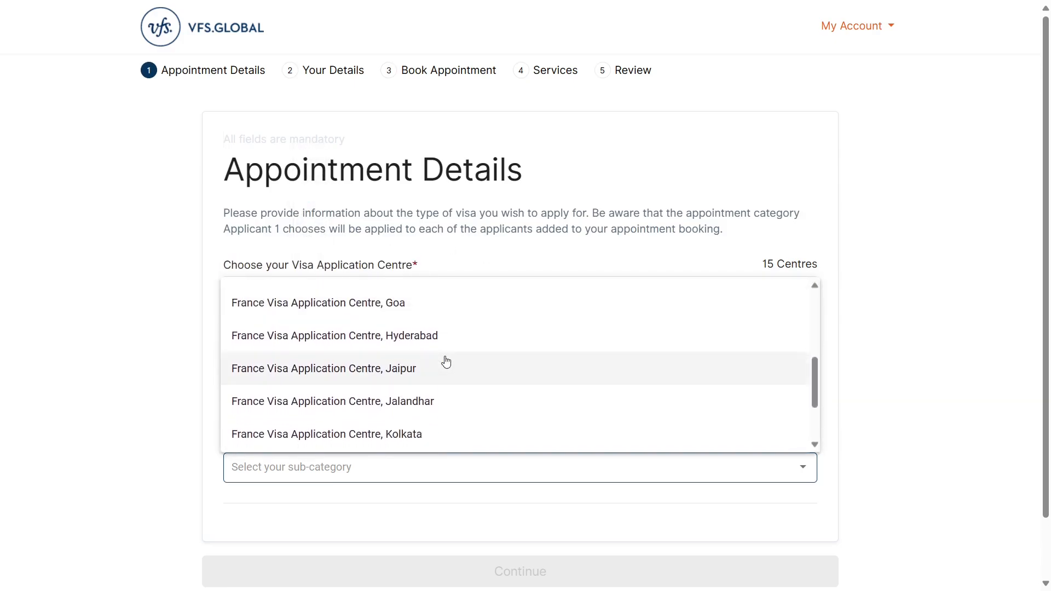
{"action": "scroll", "coordinate": [446, 362], "scroll_direction": "down", "scroll_amount": 1}
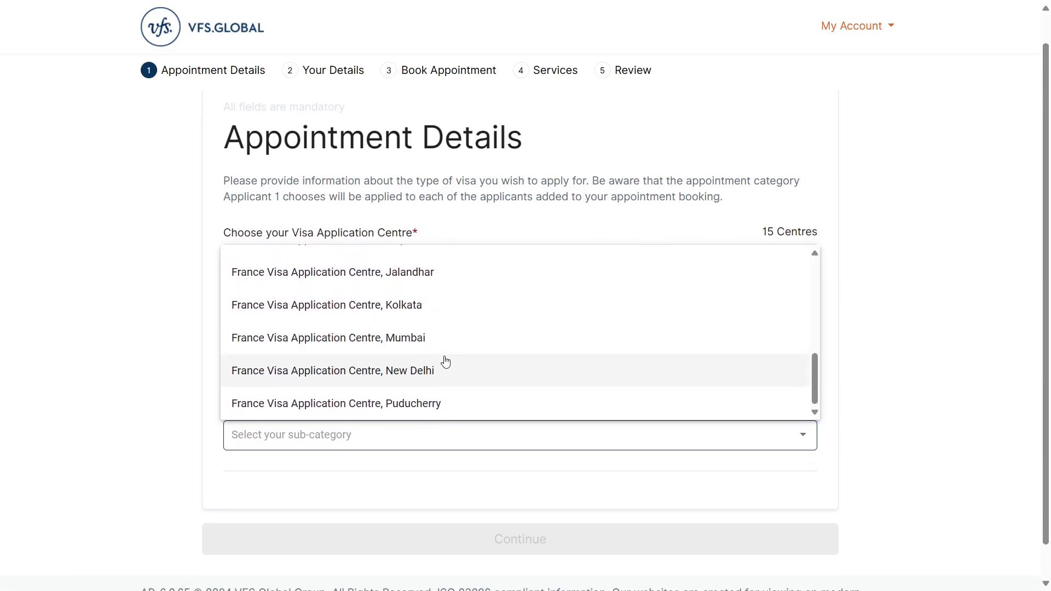
{"action": "left_click", "coordinate": [399, 374]}
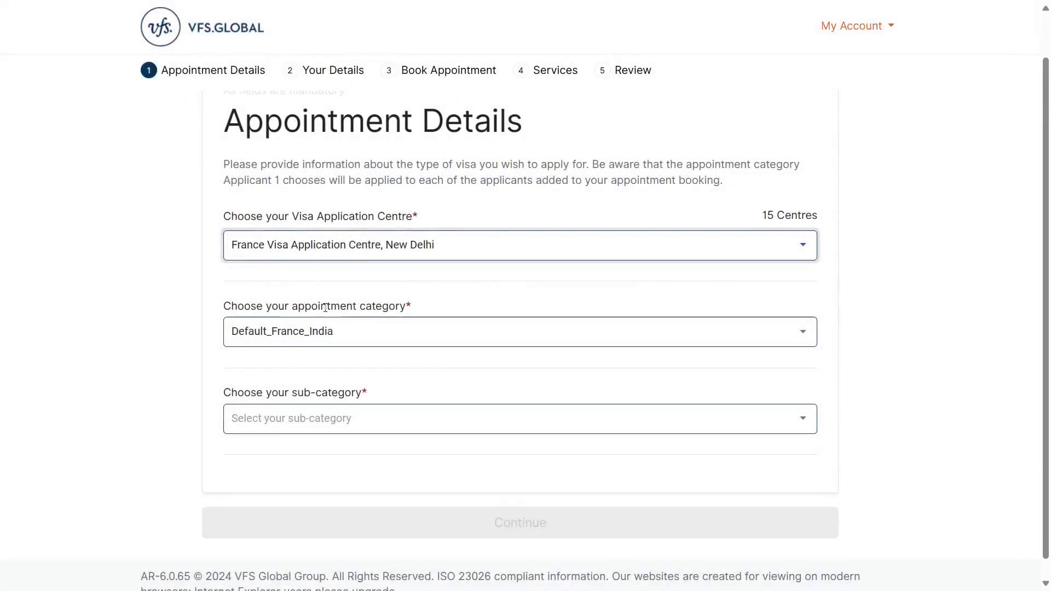
Step: Check the appointment category and choose Tourist as the sub-category
{"action": "double_click", "coordinate": [326, 308]}
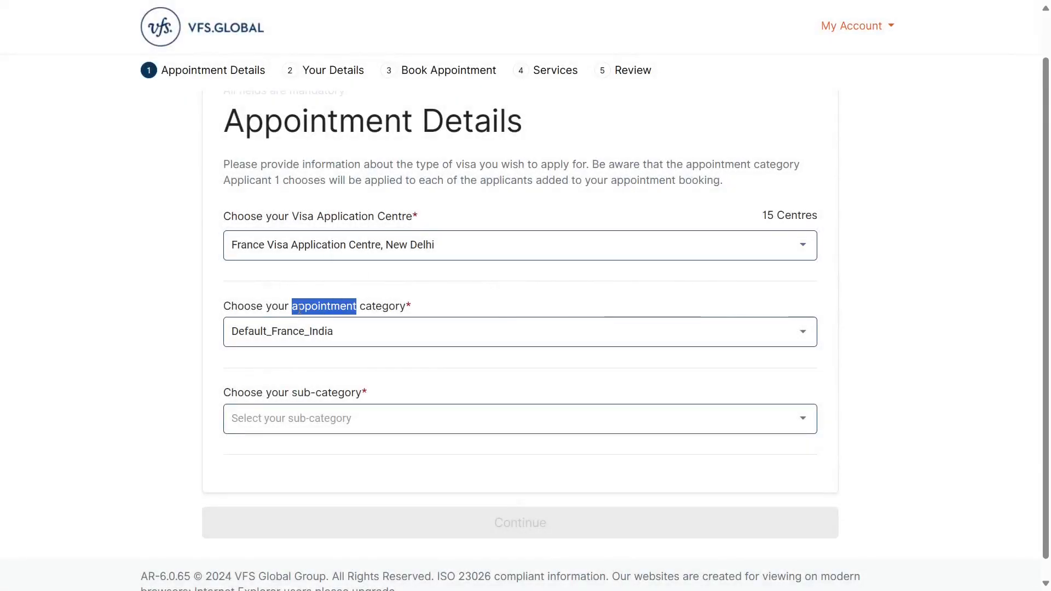
{"action": "triple_click", "coordinate": [300, 308]}
{"action": "left_click", "coordinate": [342, 372]}
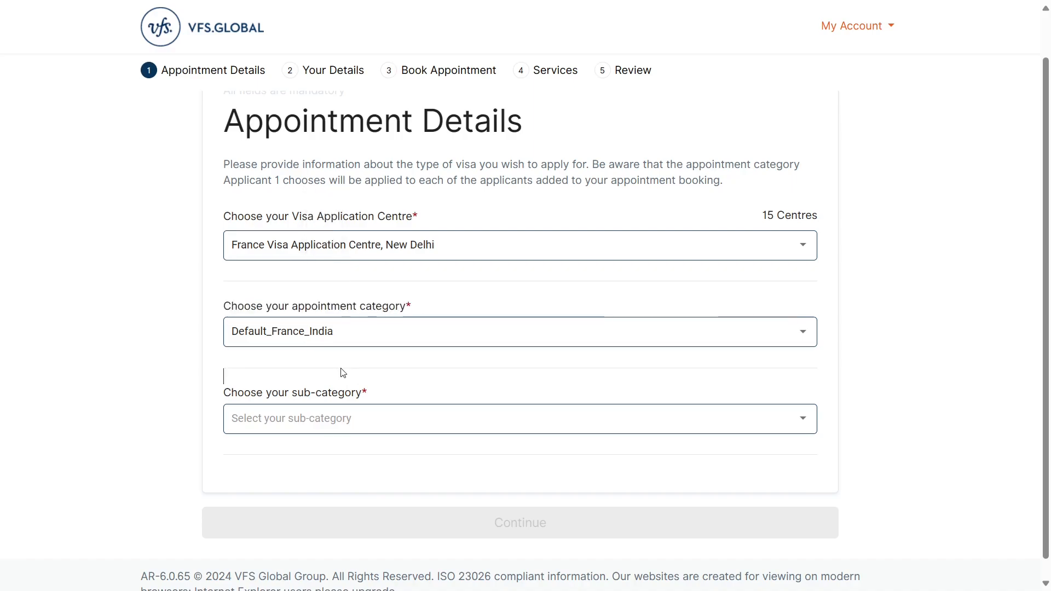
{"action": "left_click", "coordinate": [359, 399]}
{"action": "scroll", "coordinate": [370, 434], "scroll_direction": "down", "scroll_amount": 10}
{"action": "scroll", "coordinate": [371, 434], "scroll_direction": "down", "scroll_amount": 5}
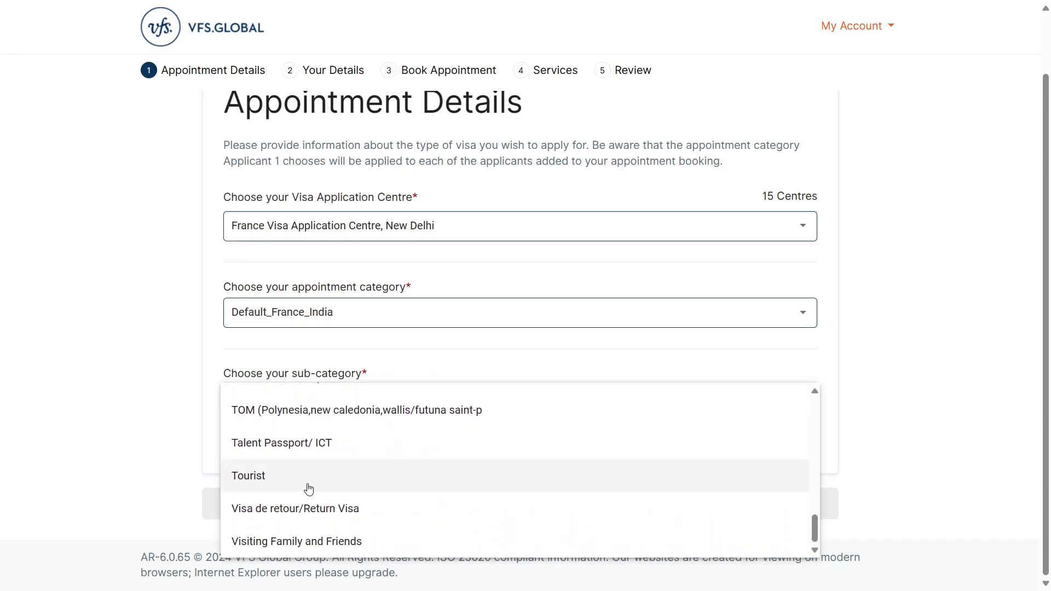
{"action": "left_click", "coordinate": [307, 489]}
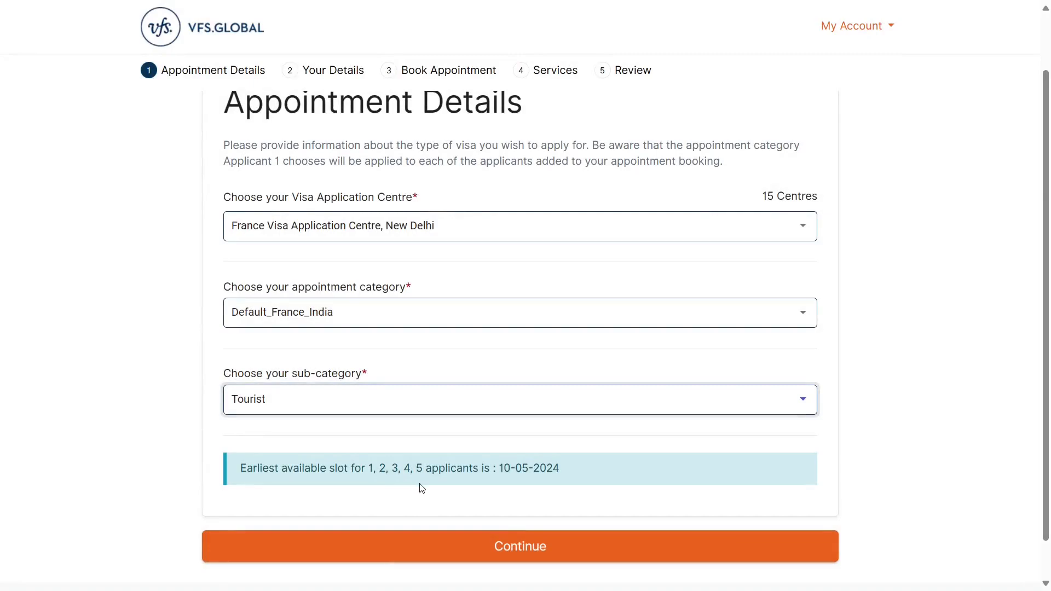
Step: Read the earliest available slot notice and continue to Your Details
{"action": "left_click_drag", "start_coordinate": [234, 471], "coordinate": [575, 483]}
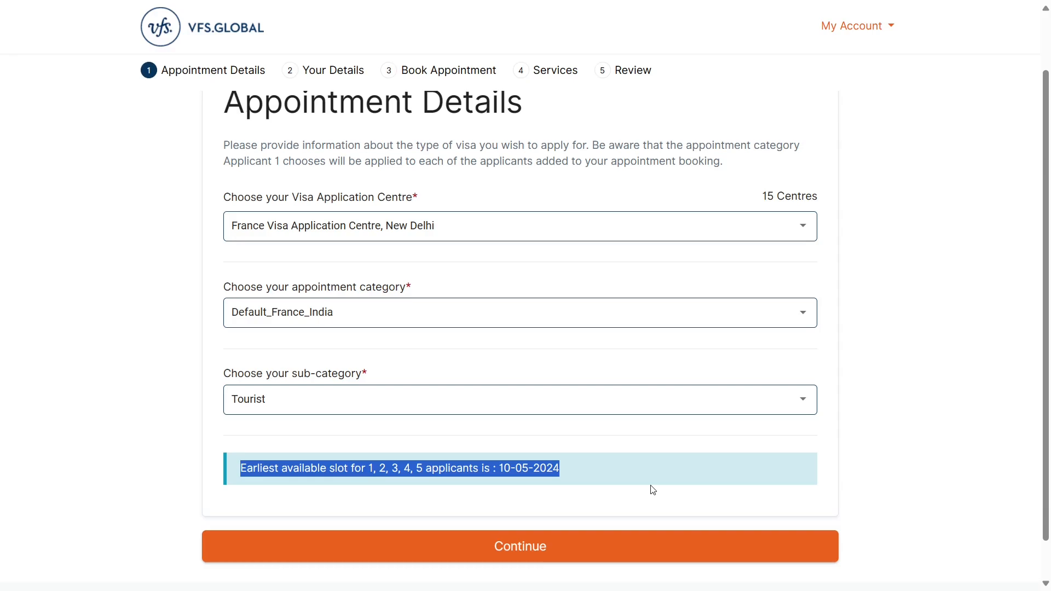
{"action": "left_click", "coordinate": [630, 506]}
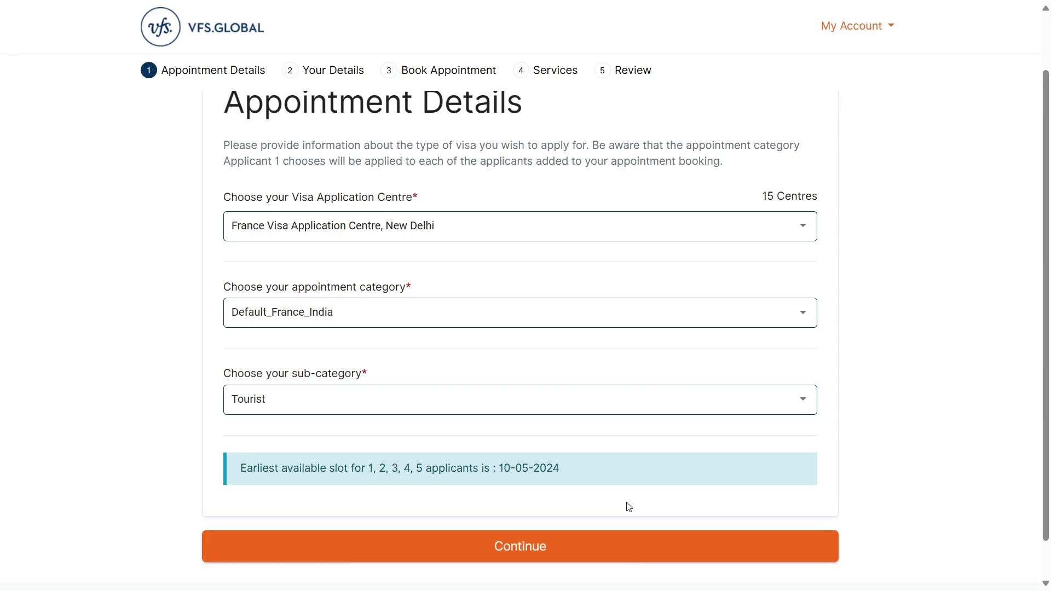
{"action": "left_click", "coordinate": [594, 545]}
Step: Review Applicant 1's France-Visas registration number and personal, passport, contact and address details, and save them
{"action": "triple_click", "coordinate": [302, 184]}
{"action": "double_click", "coordinate": [277, 220]}
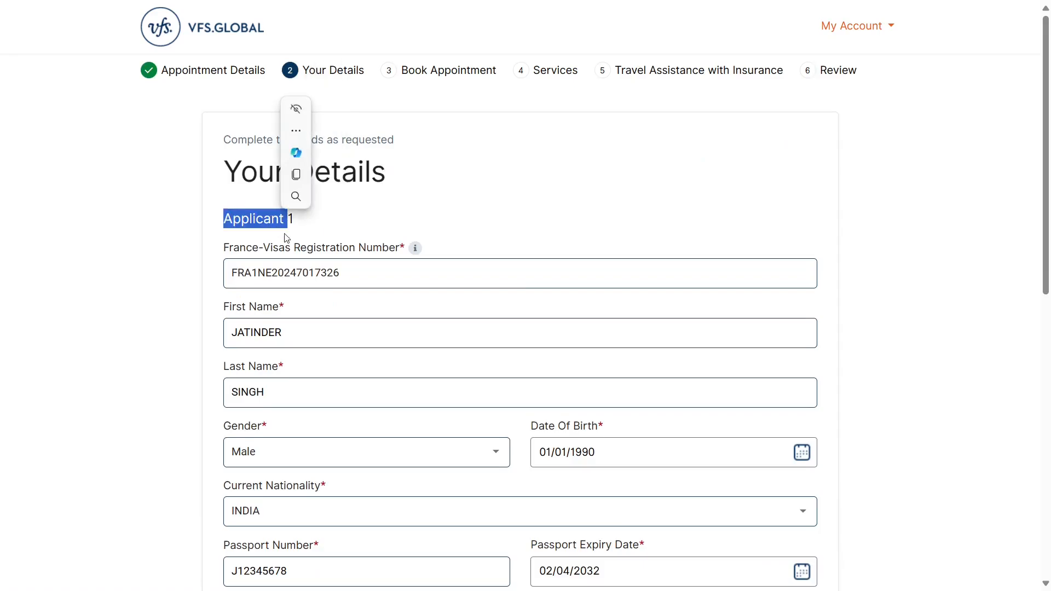
{"action": "triple_click", "coordinate": [296, 250]}
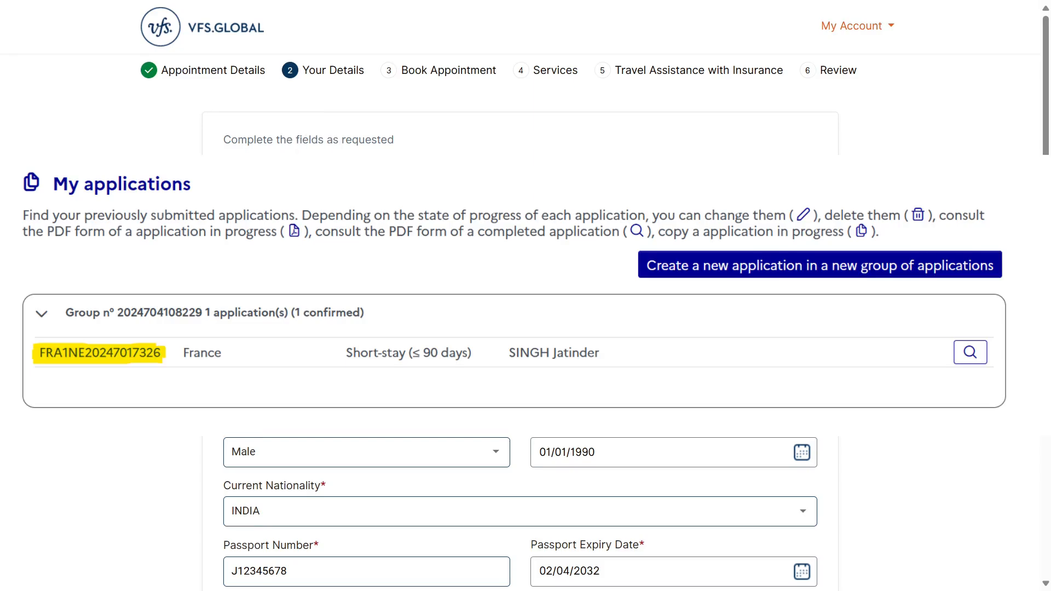
{"action": "scroll", "coordinate": [520, 350], "scroll_direction": "down", "scroll_amount": 2}
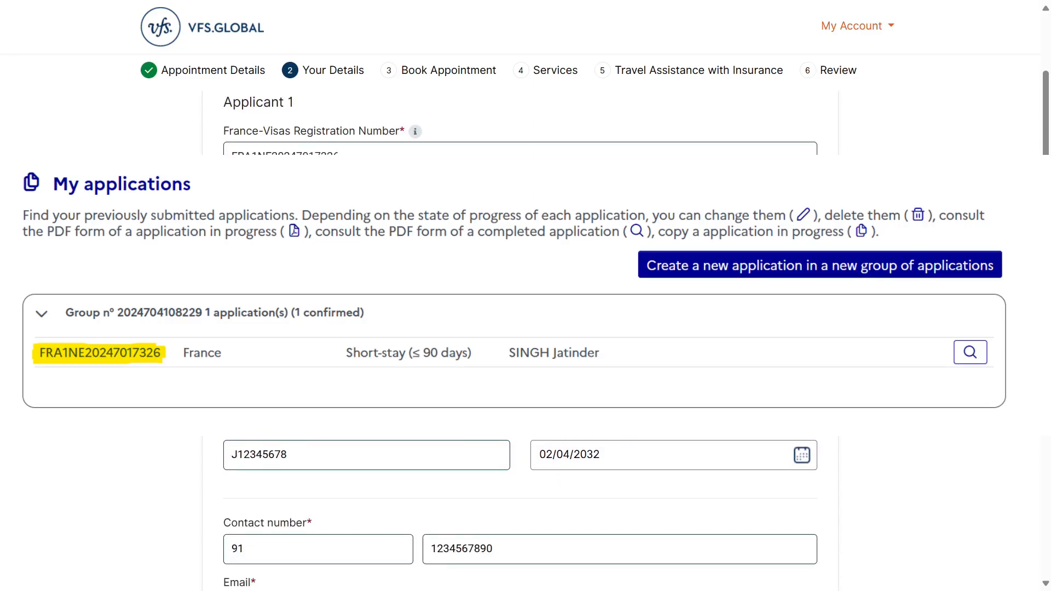
{"action": "scroll", "coordinate": [372, 383], "scroll_direction": "down", "scroll_amount": 3}
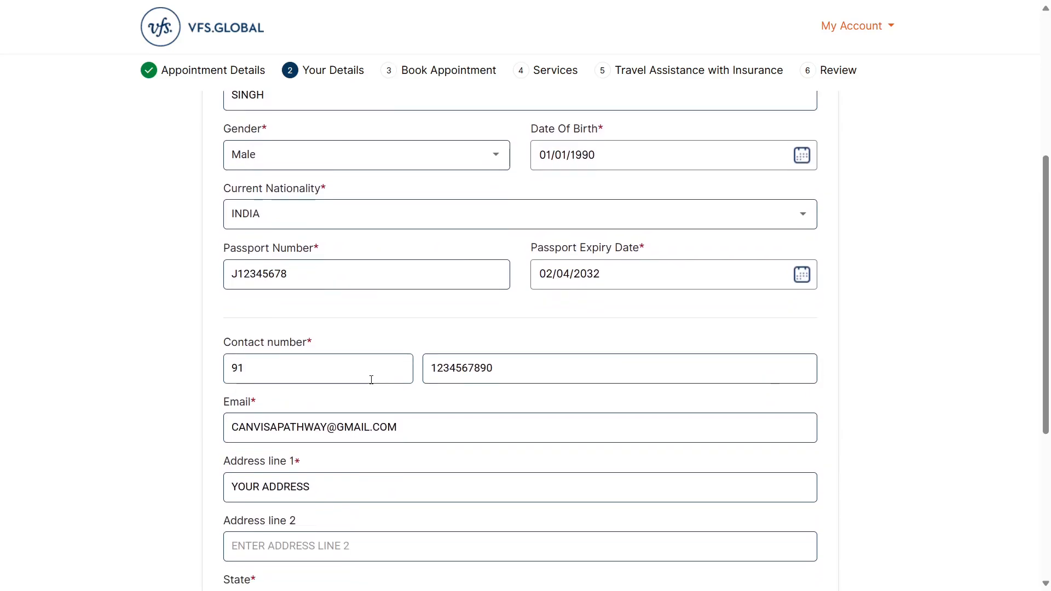
{"action": "scroll", "coordinate": [371, 380], "scroll_direction": "down", "scroll_amount": 5}
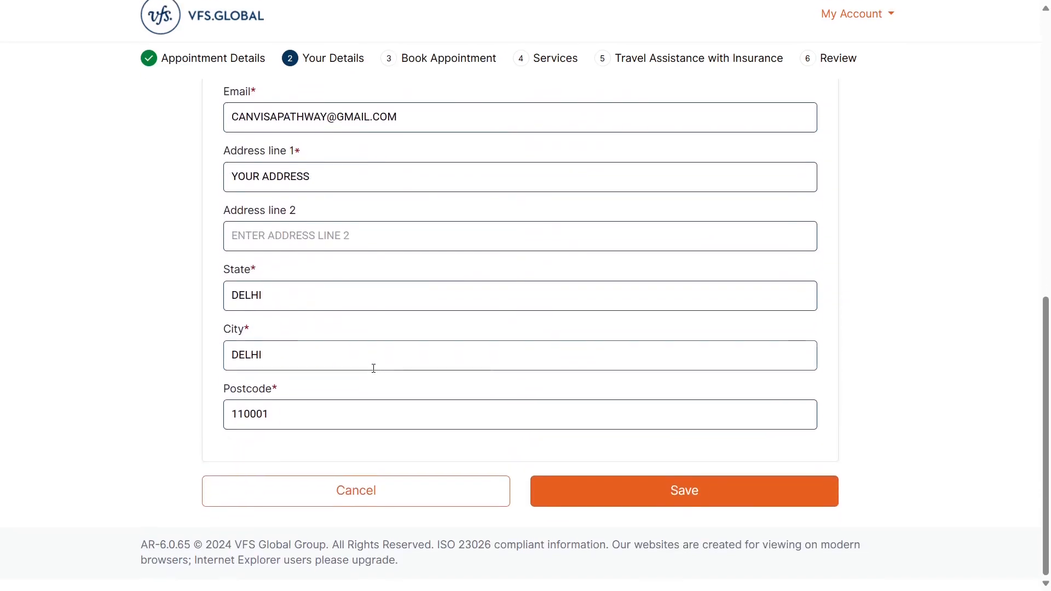
{"action": "left_click", "coordinate": [617, 494]}
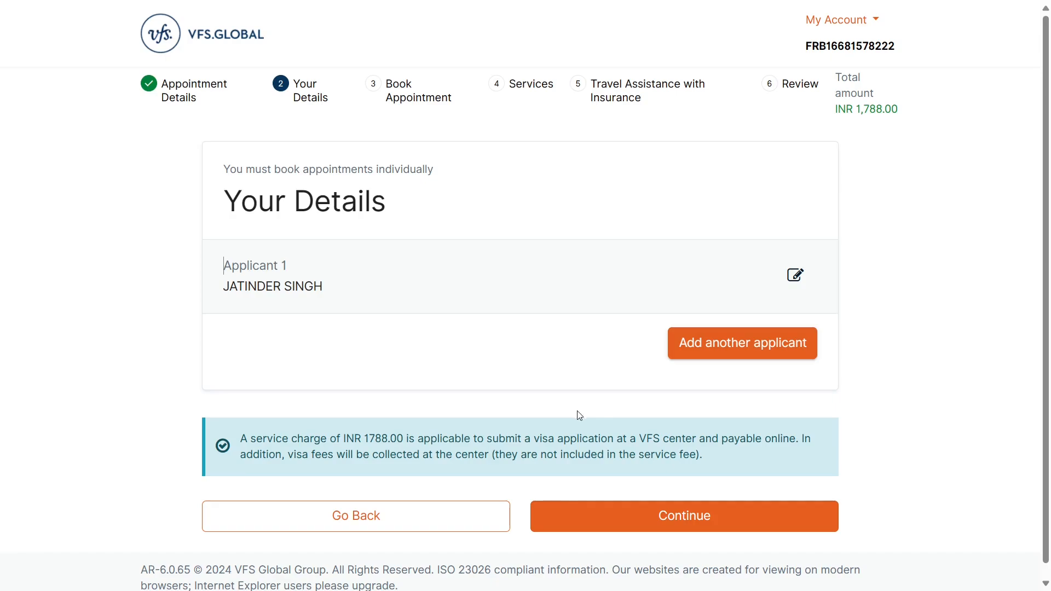
Step: Read the service charge notice below the applicant list and continue to the One-time Password page
{"action": "left_click_drag", "start_coordinate": [240, 438], "coordinate": [711, 472]}
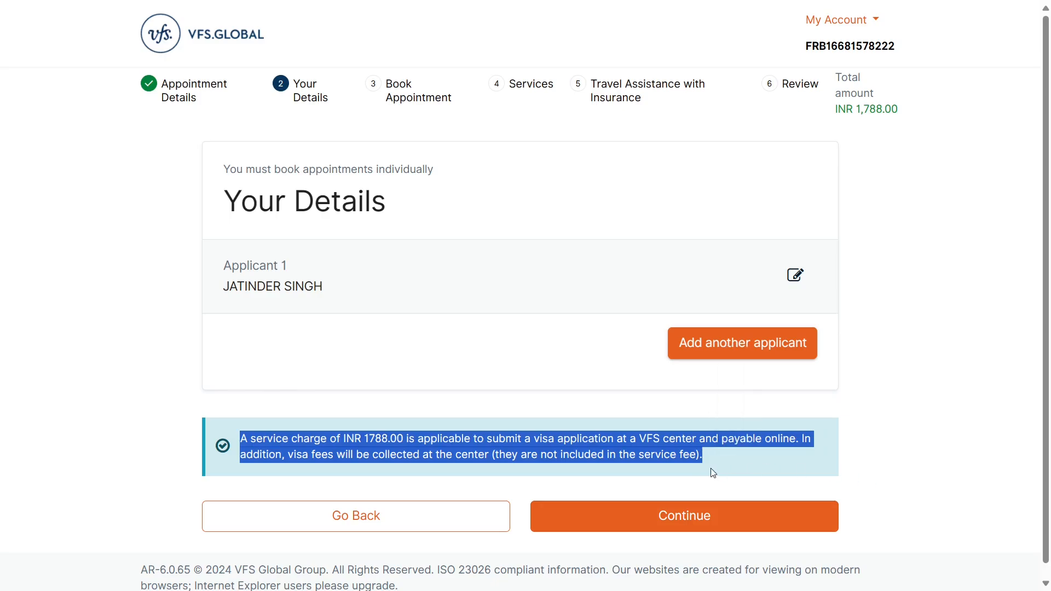
{"action": "left_click", "coordinate": [905, 481]}
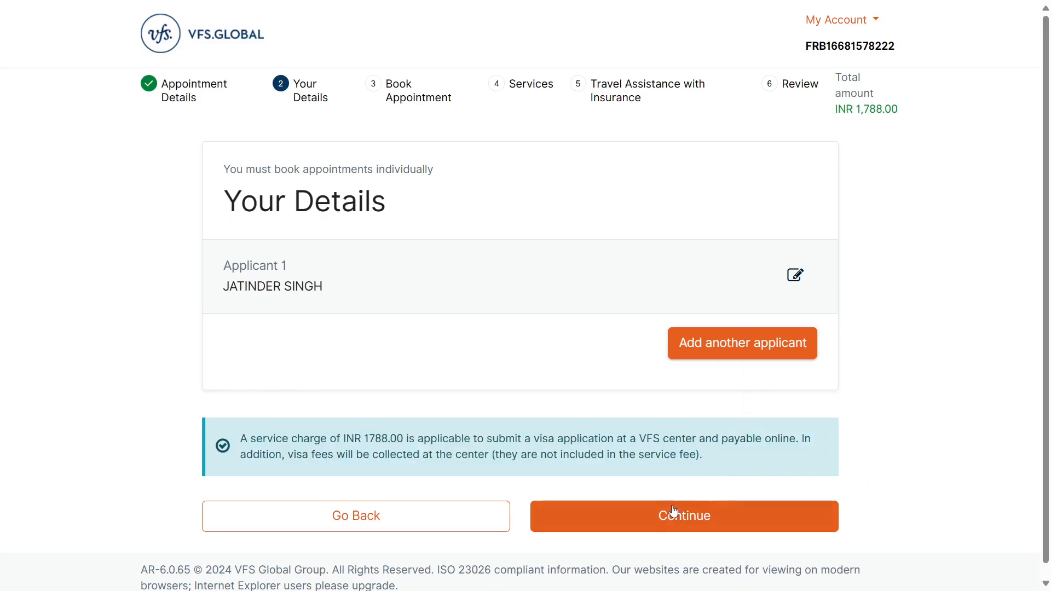
{"action": "left_click", "coordinate": [679, 526]}
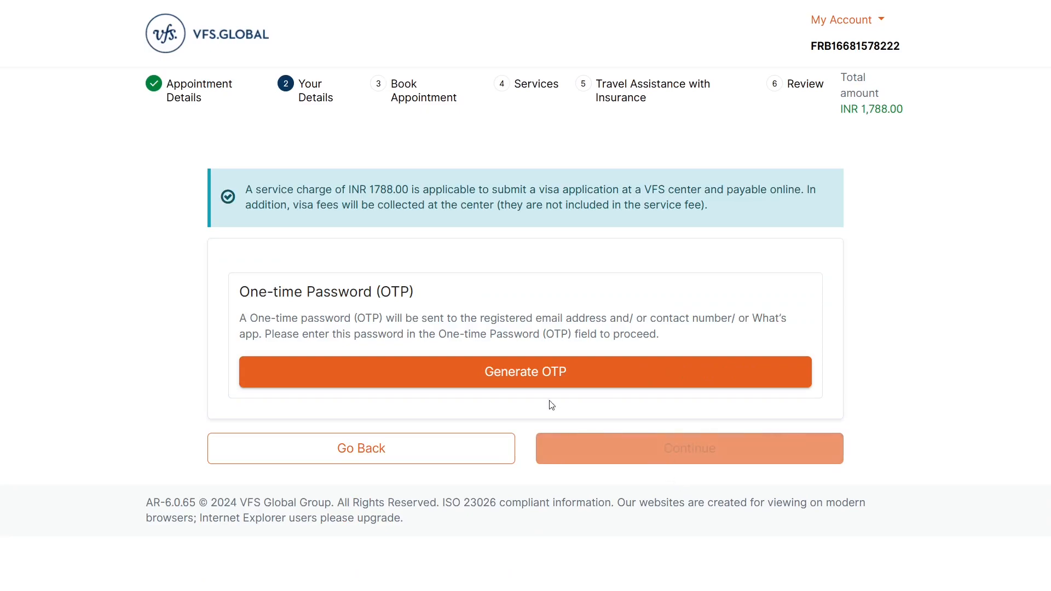